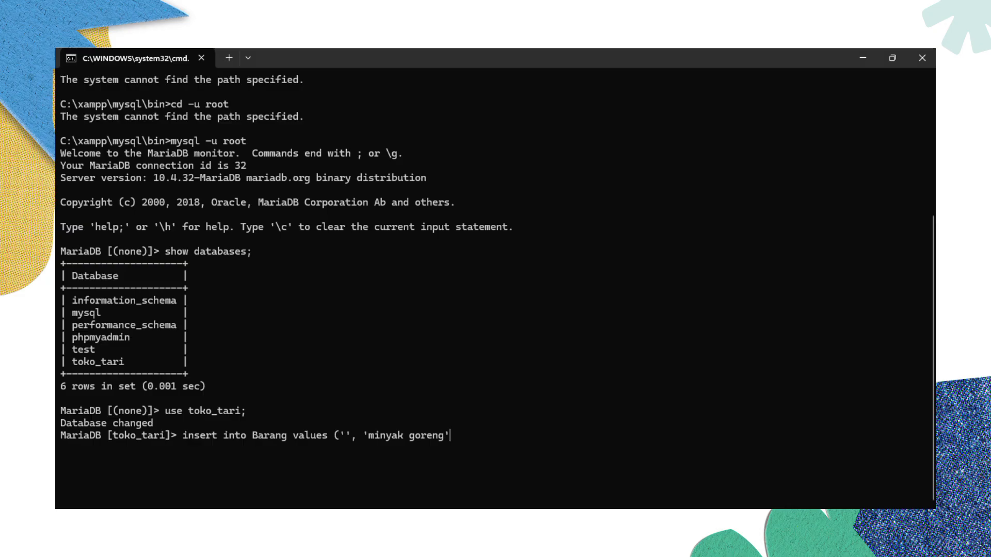
- Insert minyak goreng (16000/19000, stock 35) and gula pasir (13000/15000, stock 28) into Barang
text(, '16000', 19000)
key(BackSpace)
key(BackSpace)
key(BackSpace)
key(BackSpace)
key(BackSpace)
text('1900)
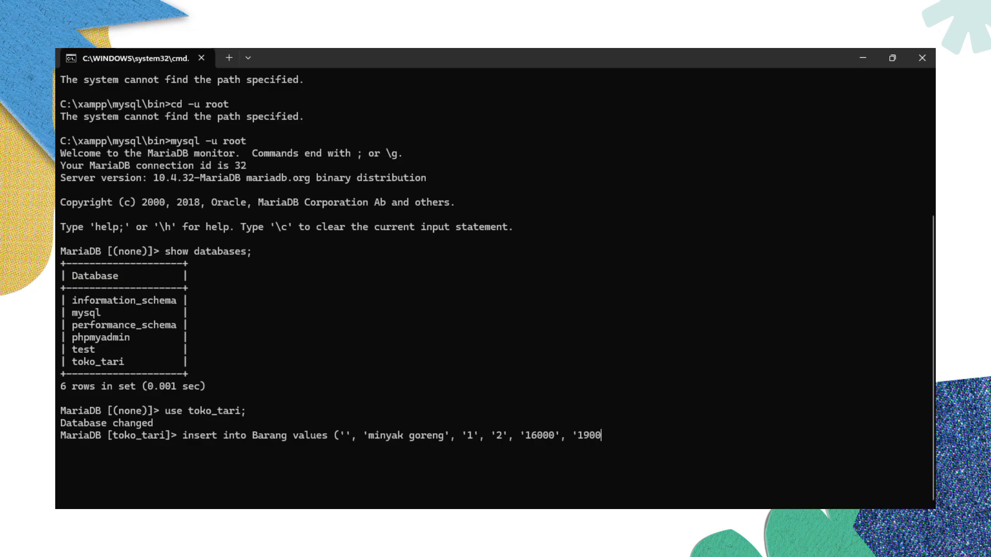
text(0', '35');)
key(Return)
text(insert into Baran)
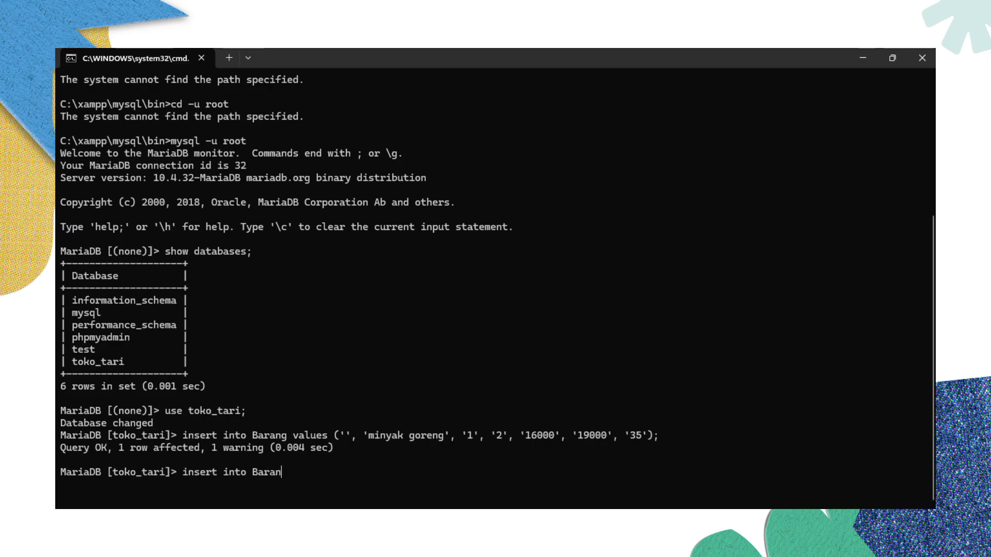
text(g values ('', 'gulapas)
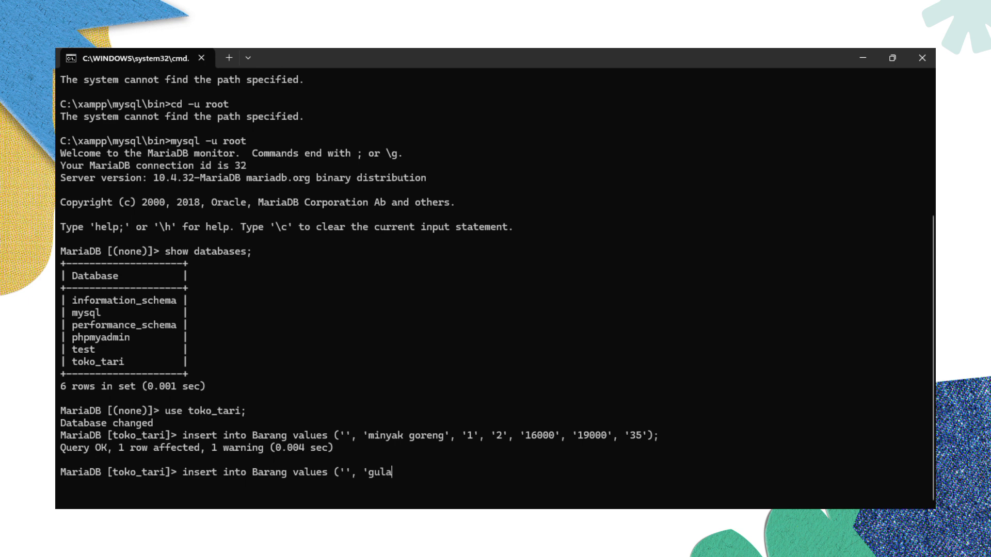
key(BackSpace)
key(BackSpace)
key(BackSpace)
text(pasir', '1',)
key(BackSpace)
key(BackSpace)
text(, '2', '13000)
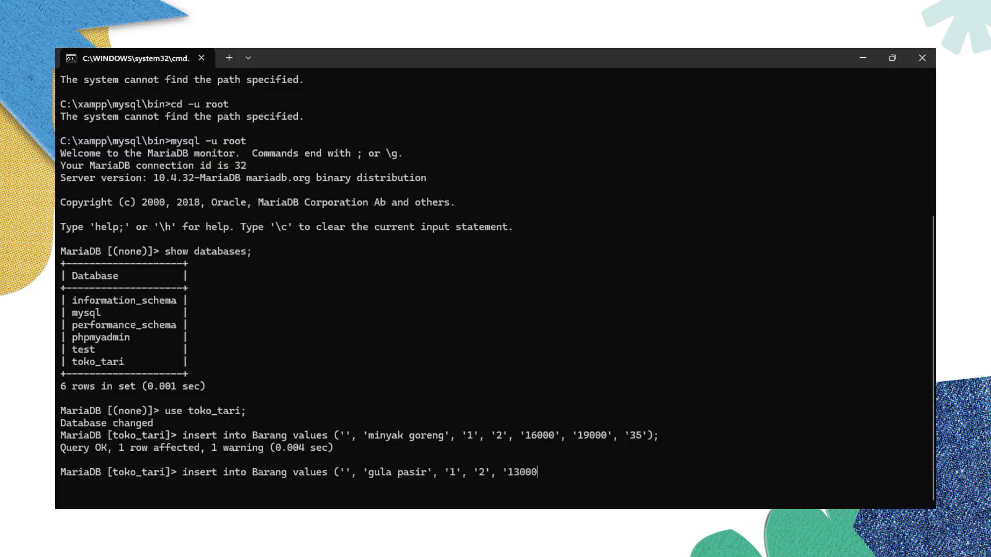
text(', '1)
key(BackSpace)
text(15000', '28');)
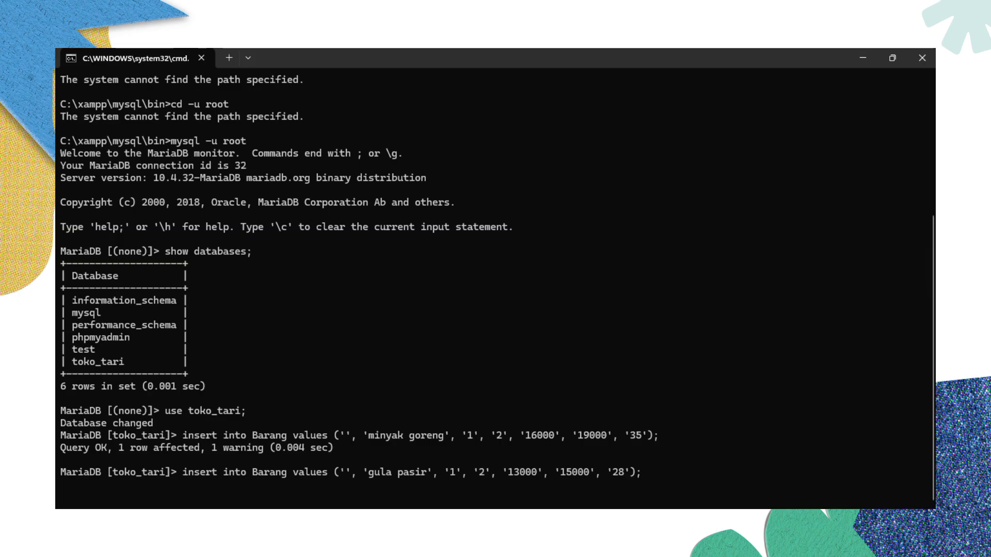
key(Return)
- Insert Beras patin (buy 65000, sell 72000) into Barang and begin an insert into Kategori
text(insert into Barang values ('', ')
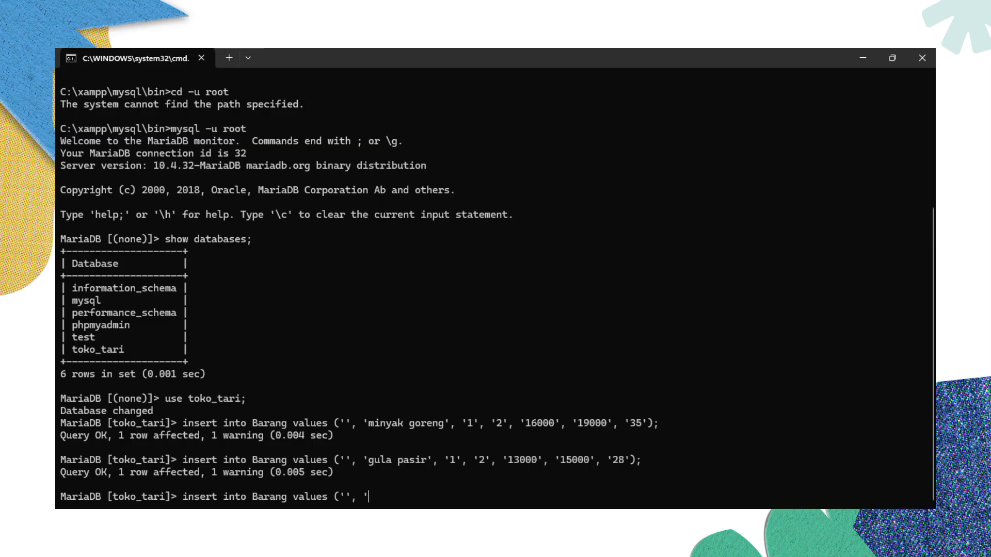
text(Beras patin', '1', '2')
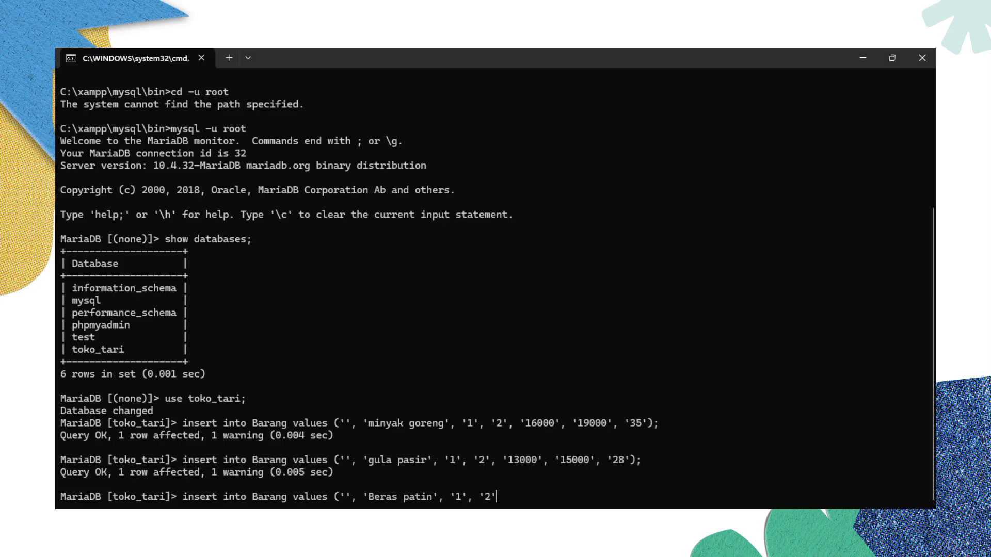
text(, '65000', '72000', ')
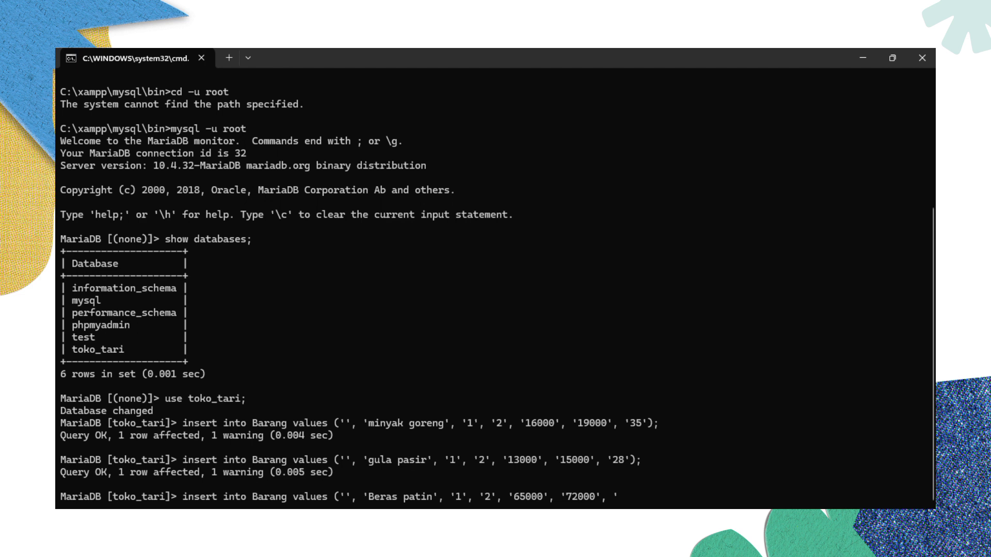
text(20)
key(BackSpace)
key(BackSpace)
key(BackSpace)
key(BackSpace)
key(BackSpace)
key(BackSpace)
key(BackSpace)
key(BackSpace)
key(BackSpace)
key(BackSpace)
key(BackSpace)
key(BackSpace)
key(BackSpace)
key(BackSpace)
key(BackSpace)
key(BackSpace)
key(BackSpace)
key(BackSpace)
key(BackSpace)
key(BackSpace)
text(65000', '72000', '20)
key(BackSpace)
text(1)
key(End)
text();)
key(Return)
text(insert into Barang )
text(values)
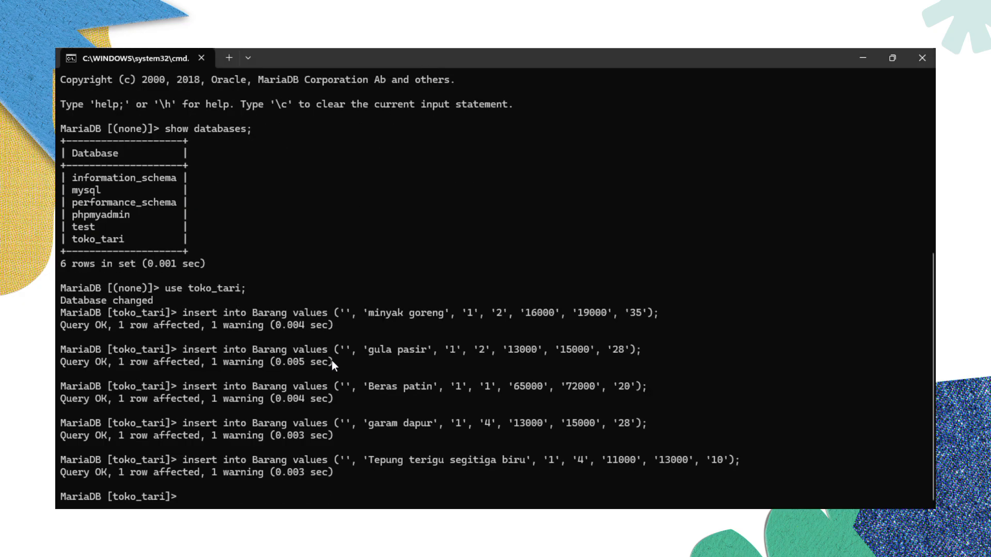
text(insert int)
text(o Kategorui)
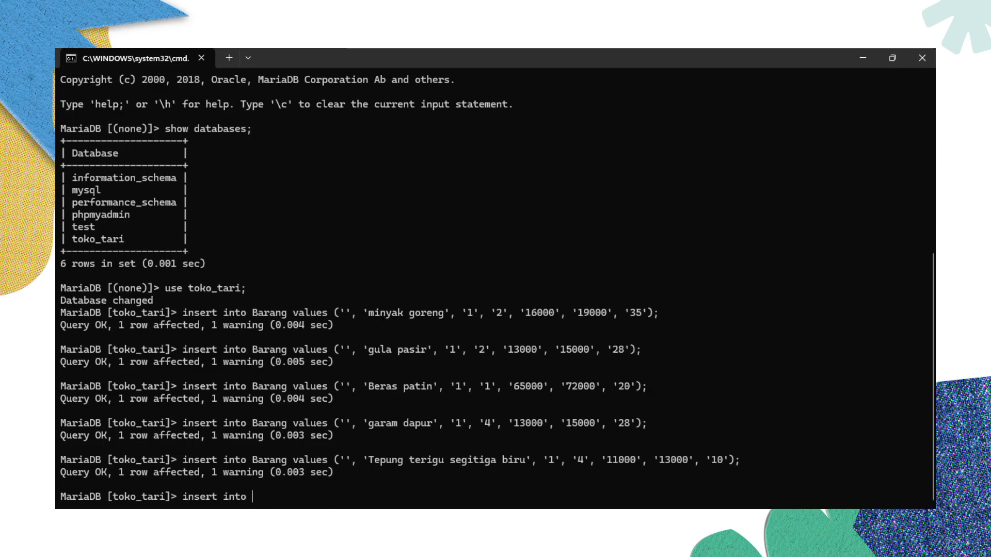
- Add the categories sembako and minuman botol to the Kategori table
key(BackSpace)
key(BackSpace)
text(i )
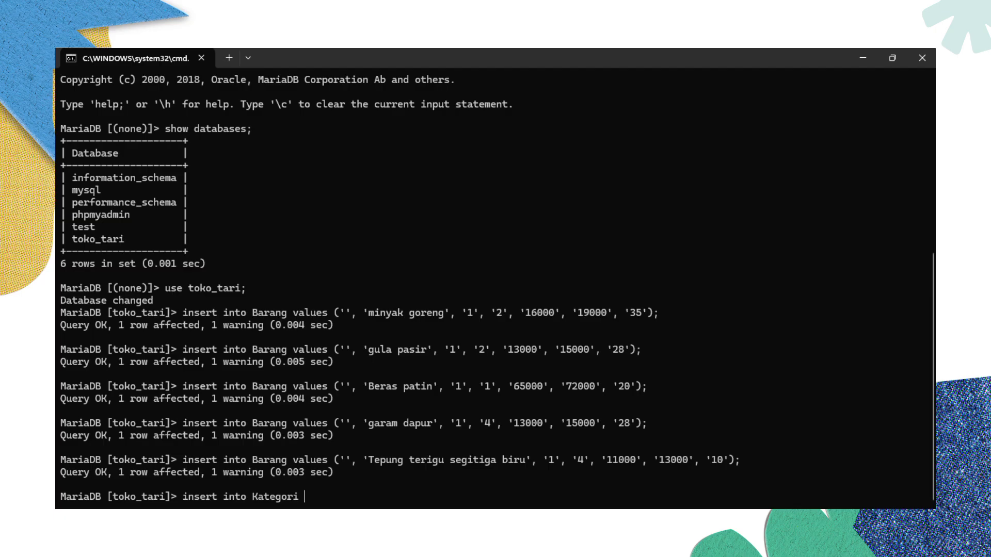
text(values ('', 'sembako');)
key(Return)
text(ins)
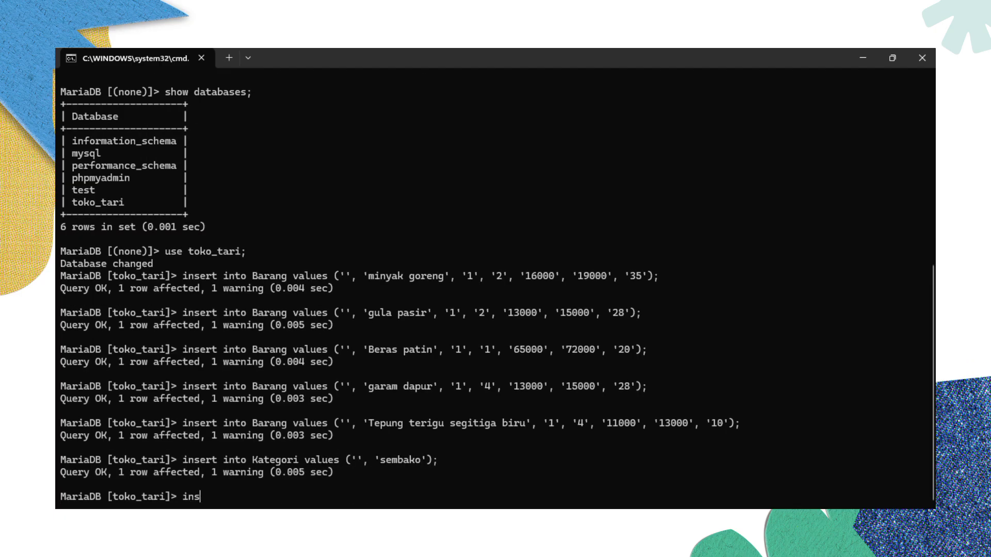
text(ert into Kategori values ()
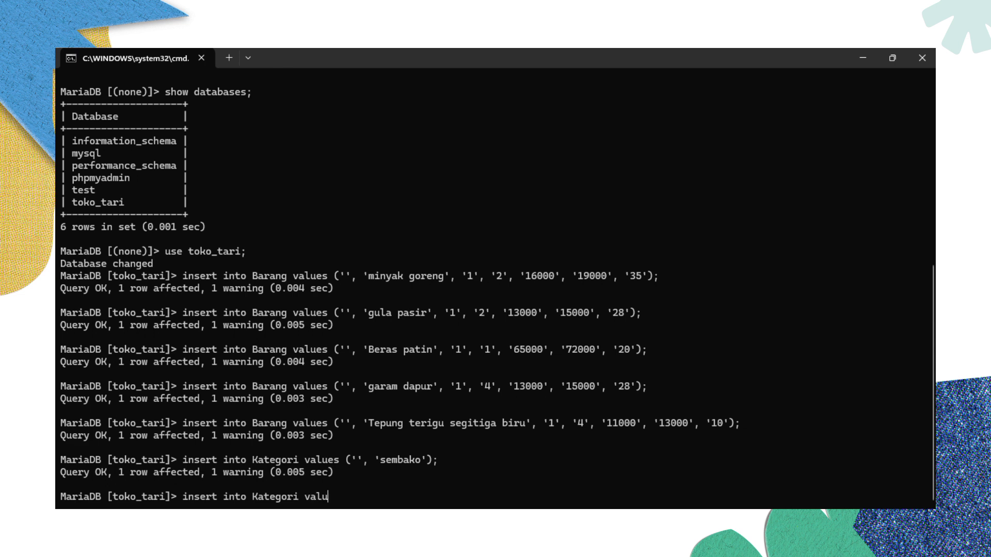
text('', 'minuman botol');)
key(Return)
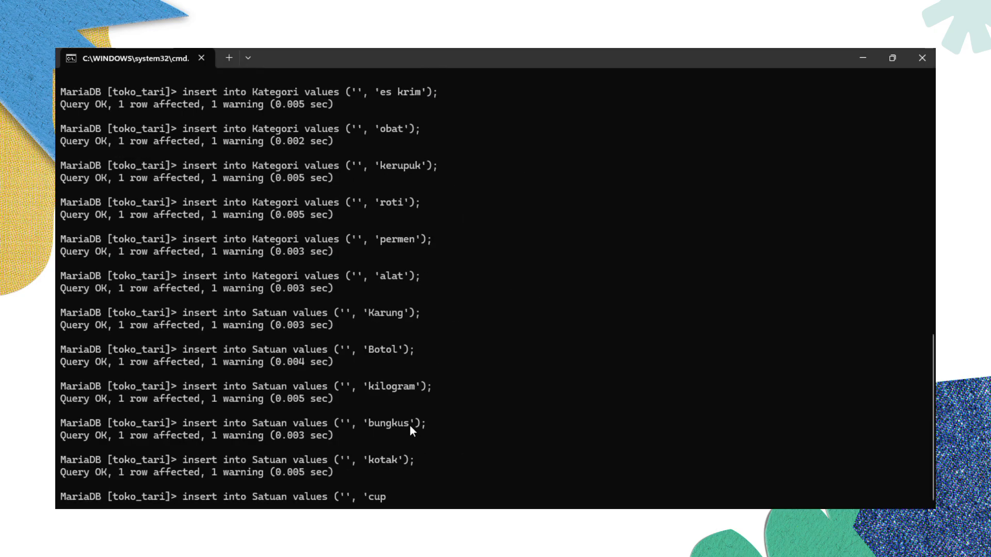
- Add the units cup, kaleng, Batang and butir to the Satuan table
text(');)
key(Return)
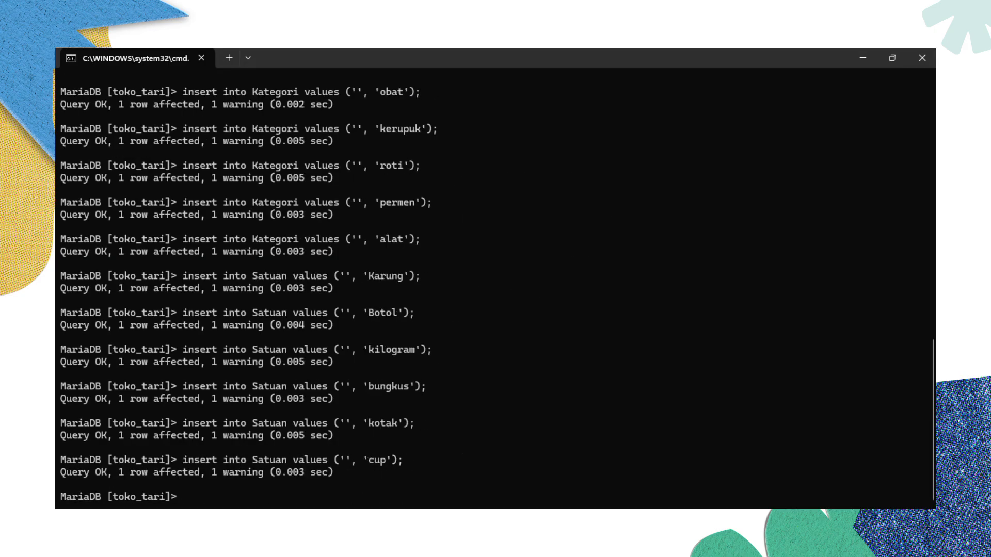
key(Up)
key(BackSpace)
key(BackSpace)
key(BackSpace)
key(BackSpace)
key(BackSpace)
key(BackSpace)
text(kaleng');)
key(Return)
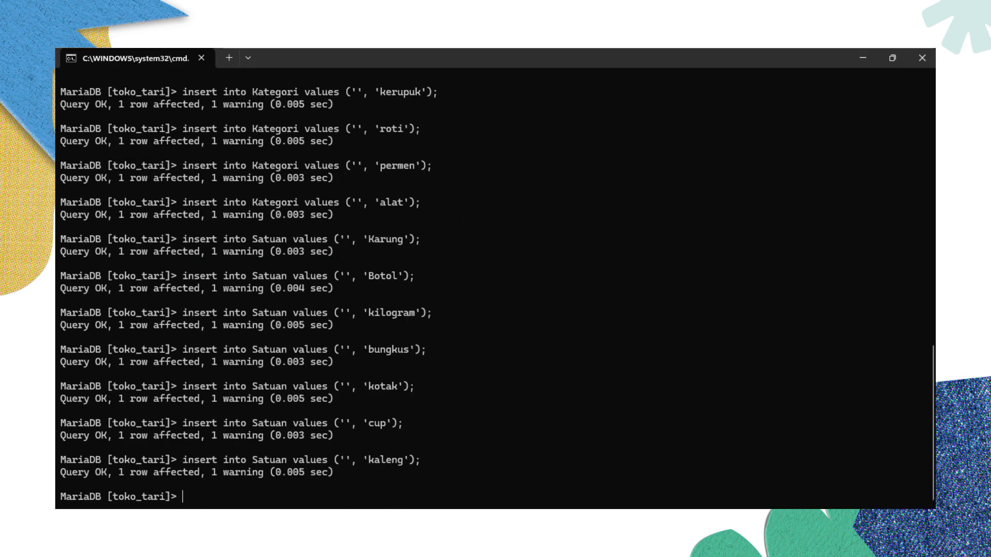
key(Up)
key(BackSpace)
key(BackSpace)
key(BackSpace)
key(BackSpace)
key(BackSpace)
key(BackSpace)
key(BackSpace)
key(BackSpace)
key(BackSpace)
text(Batang');)
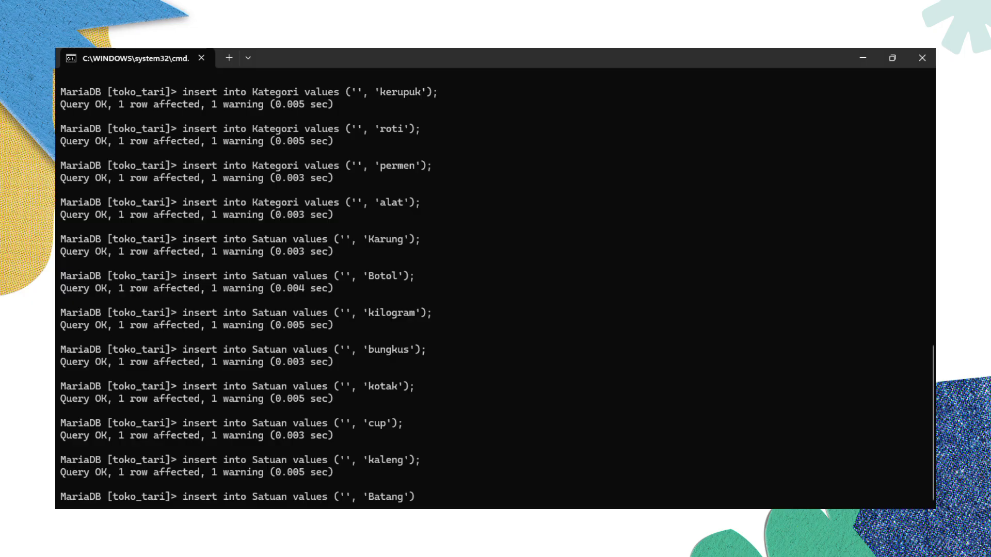
key(Return)
key(Up)
key(BackSpace)
key(BackSpace)
key(BackSpace)
key(BackSpace)
key(BackSpace)
key(BackSpace)
key(BackSpace)
key(BackSpace)
key(BackSpace)
text(butir');)
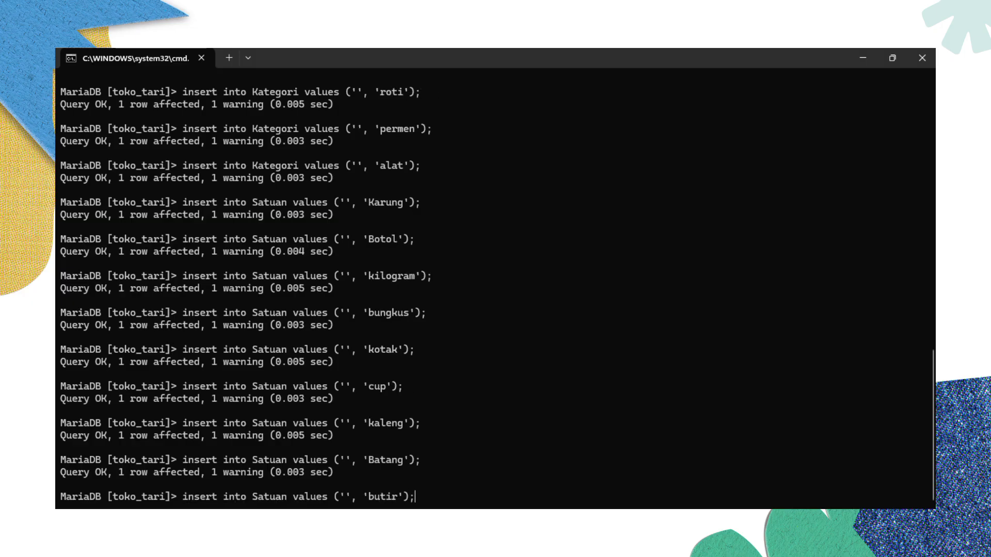
key(Return)
- Add the units tabung, kaplet and sachet to the Satuan table
key(Up)
key(BackSpace)
key(BackSpace)
key(BackSpace)
key(BackSpace)
key(BackSpace)
key(BackSpace)
key(BackSpace)
key(BackSpace)
text(tabung');)
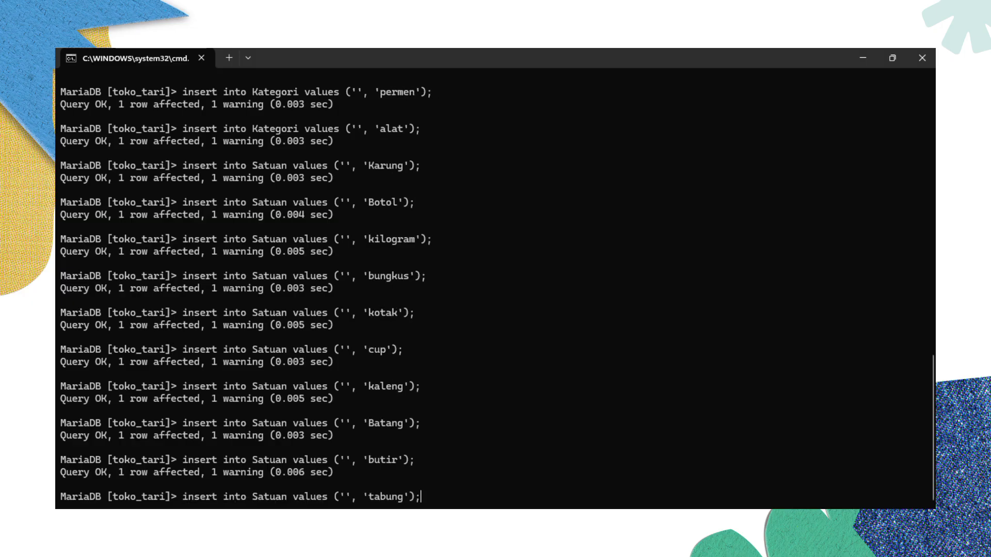
key(Return)
key(Up)
key(BackSpace)
key(BackSpace)
key(BackSpace)
key(BackSpace)
key(BackSpace)
key(BackSpace)
key(BackSpace)
key(BackSpace)
key(BackSpace)
text(kaplet)
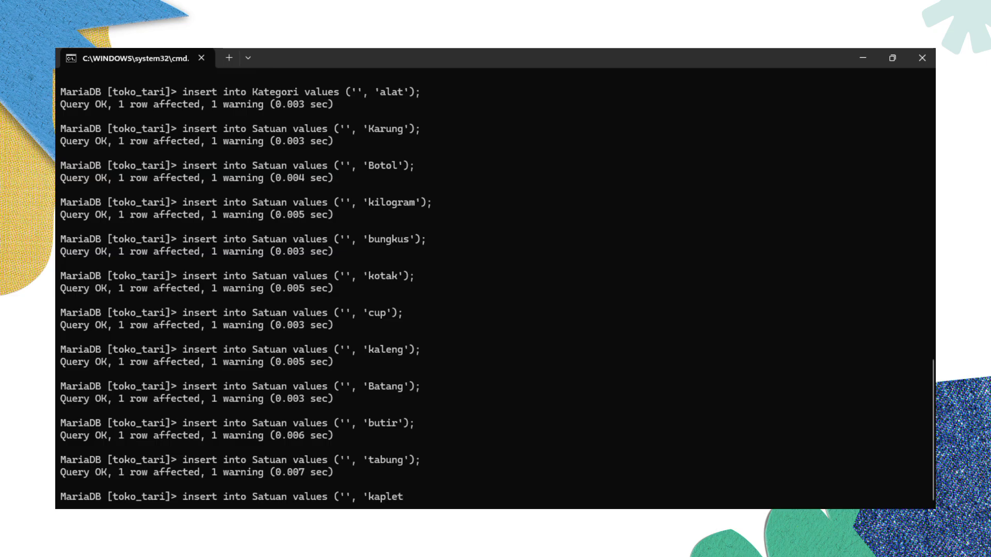
text(');)
key(Return)
key(Up)
key(BackSpace)
key(BackSpace)
key(BackSpace)
key(BackSpace)
key(BackSpace)
key(BackSpace)
key(BackSpace)
key(BackSpace)
key(BackSpace)
text(sachet');)
key(Return)
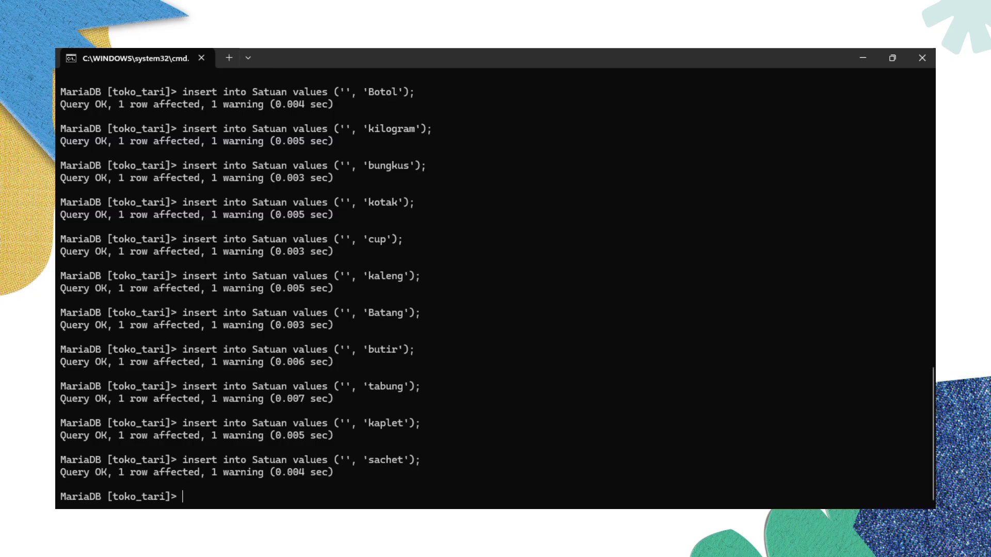
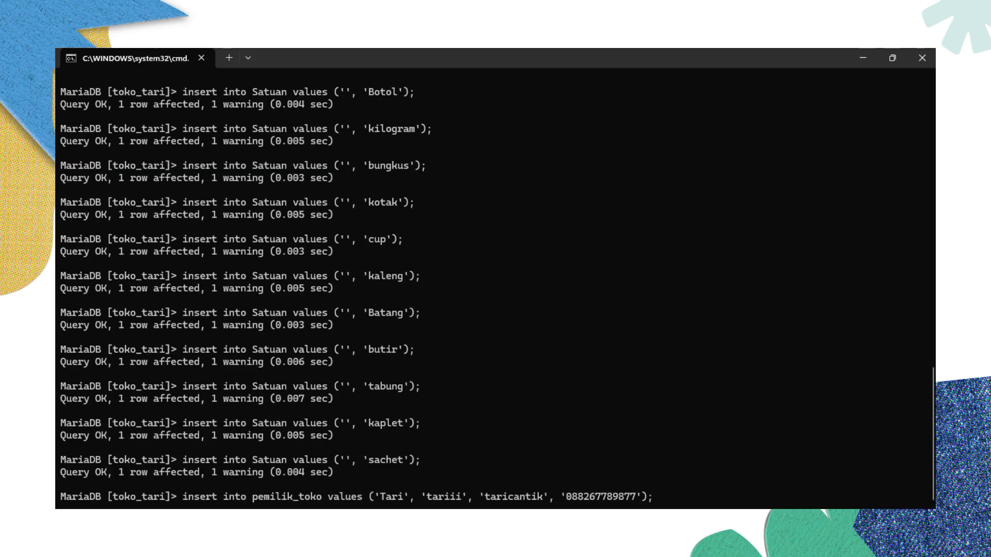
- Insert the shop owner's record into pemilik_toko and start an insert into pelanggan
key(Return)
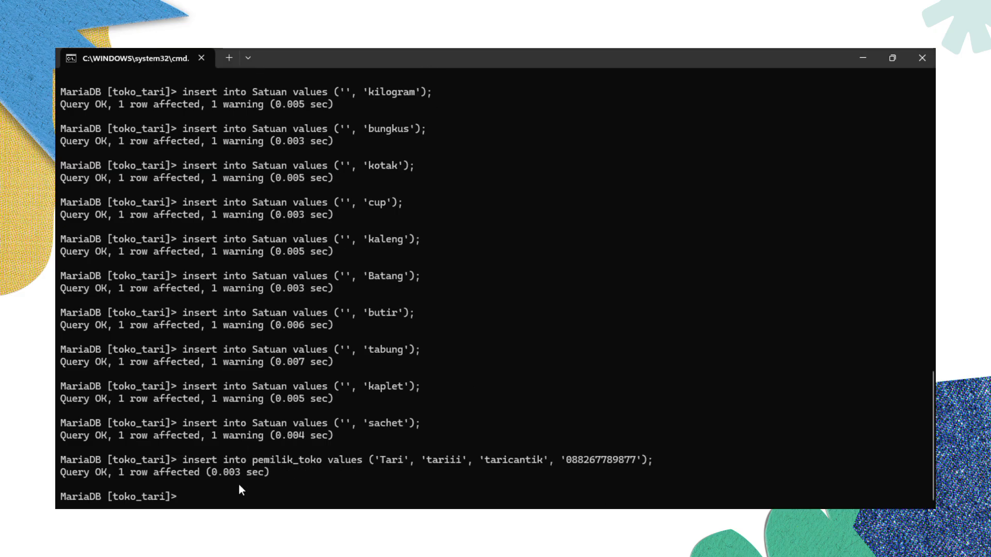
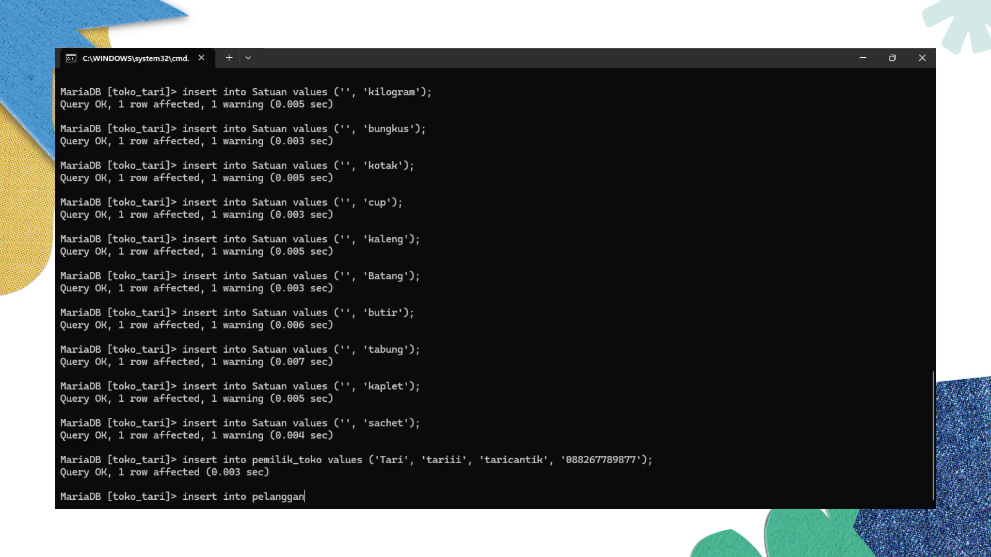
scroll(343, 169, up, 11)
scroll(473, 156, down, 1)
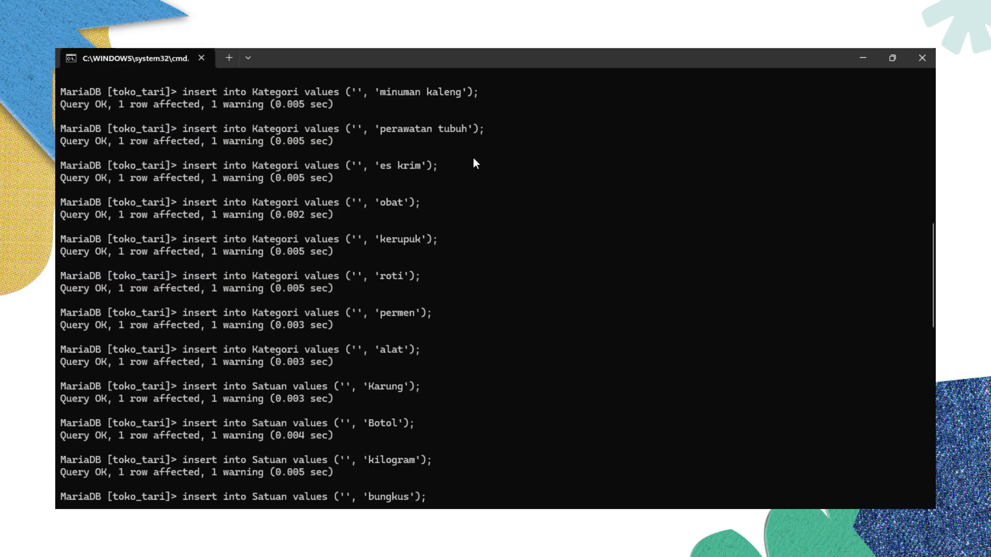
scroll(473, 156, down, 8)
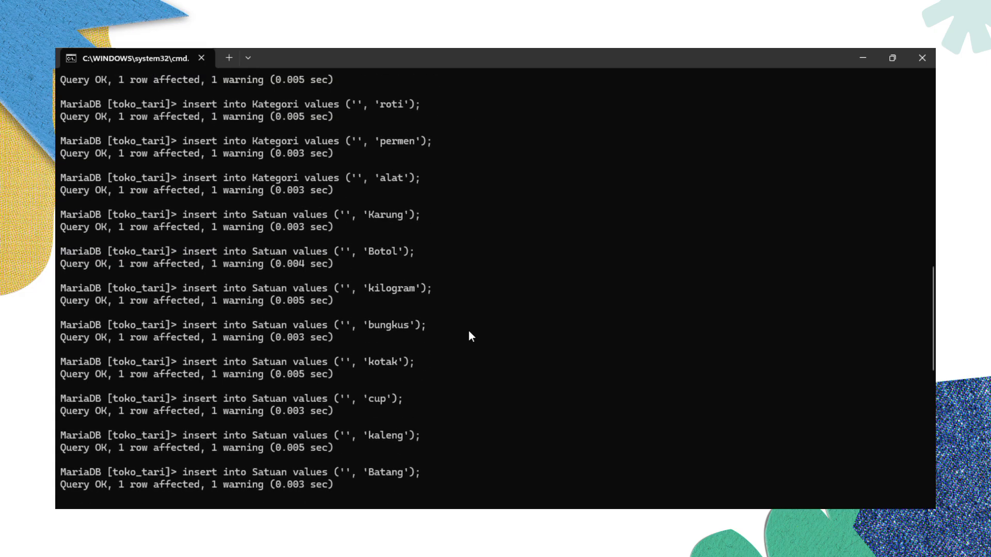
scroll(468, 335, down, 8)
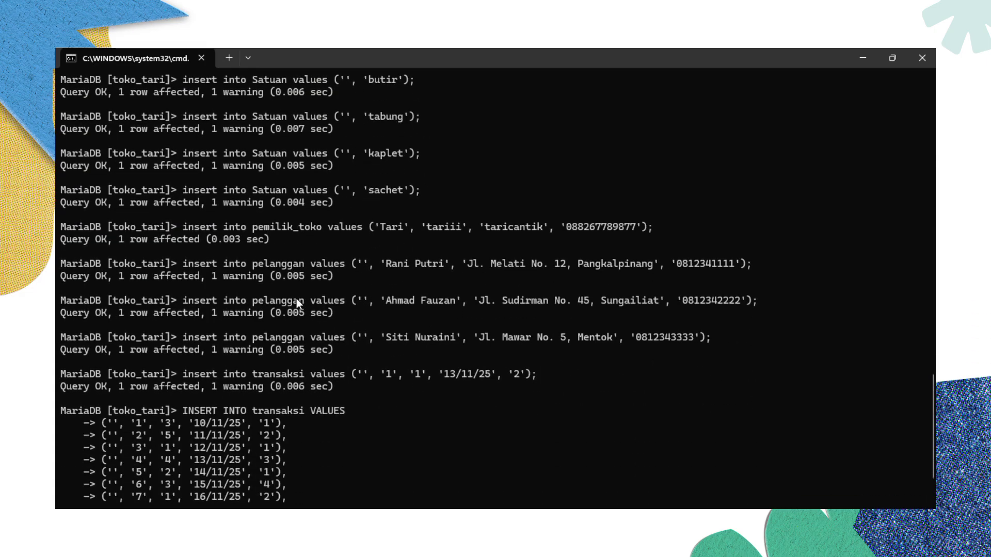
scroll(312, 266, down, 3)
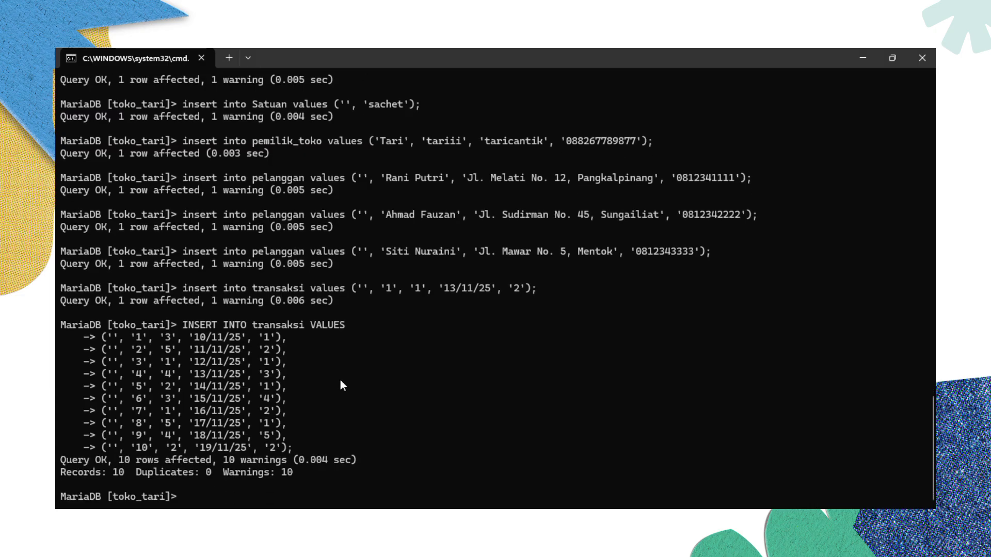
- Run SELECT * on pemilik_toko, barang, kategori, satuan and transaksi to list their contents
text(select * from pemilik_toko)
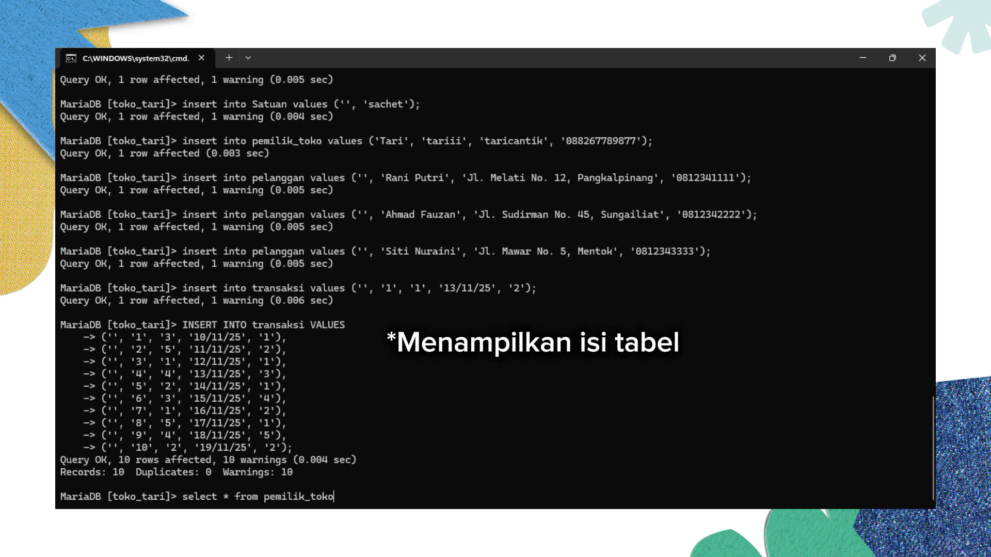
text(;)
key(Return)
text(select * fro)
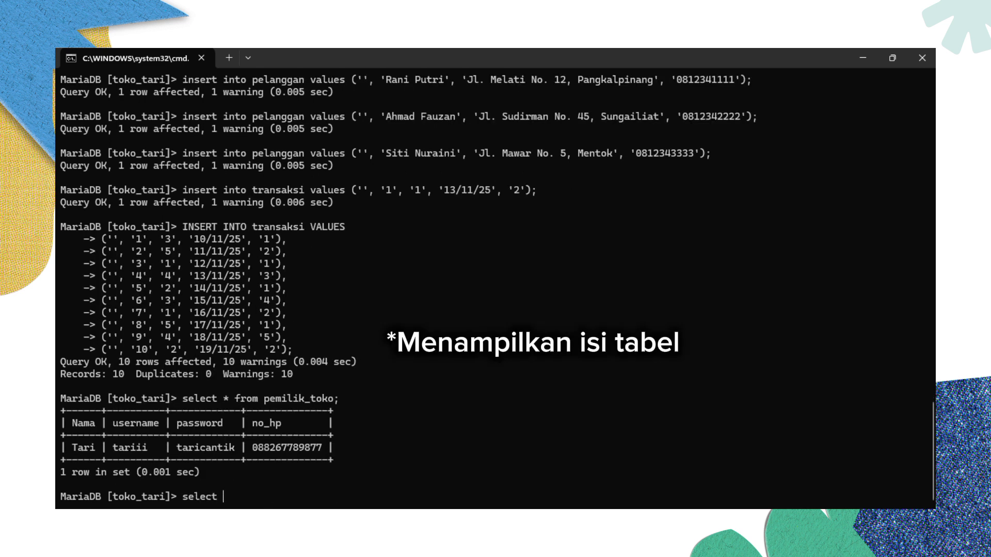
text(m barang;)
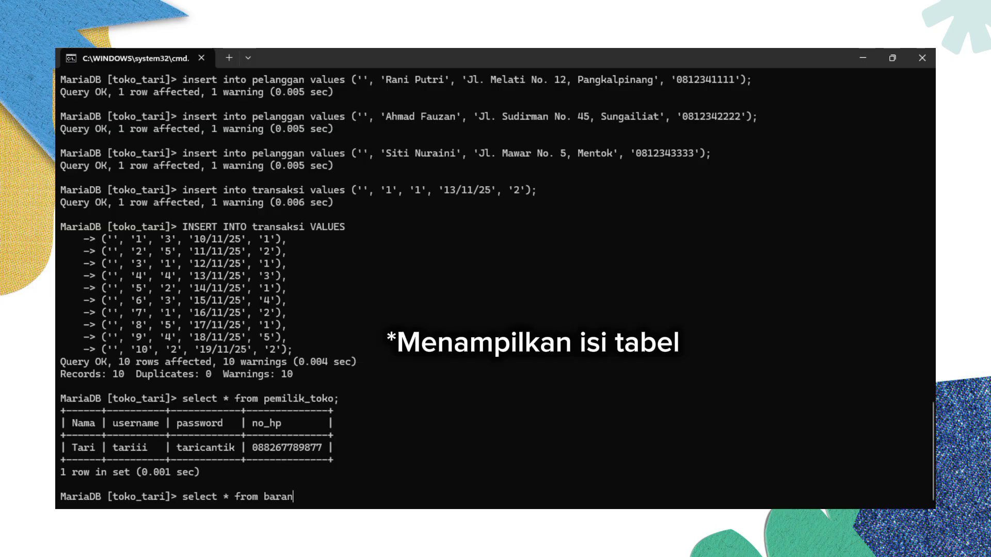
key(Return)
text(select * from)
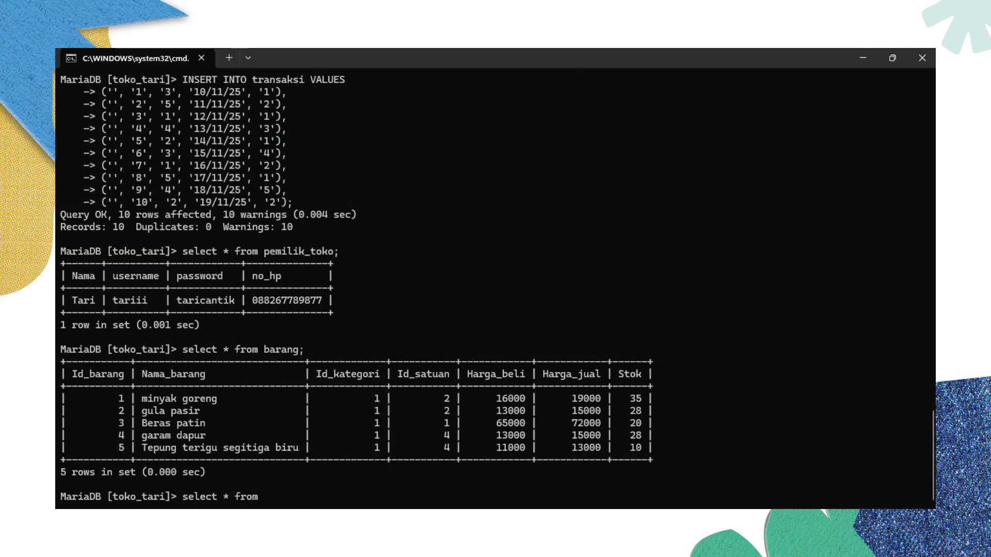
text( kategori;)
key(Return)
text(select * from satuan;)
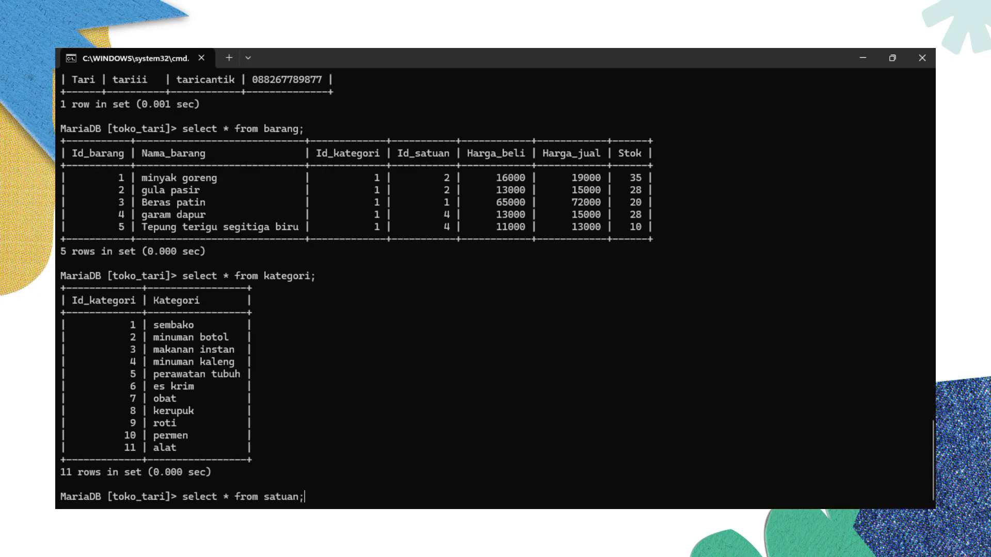
key(Return)
text(select * from tra)
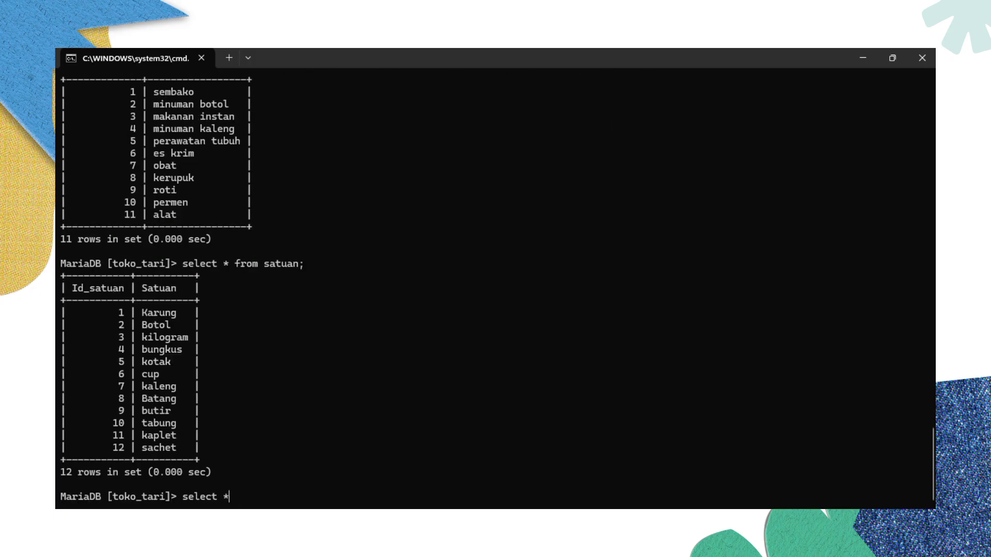
text(nsaksi;)
key(Return)
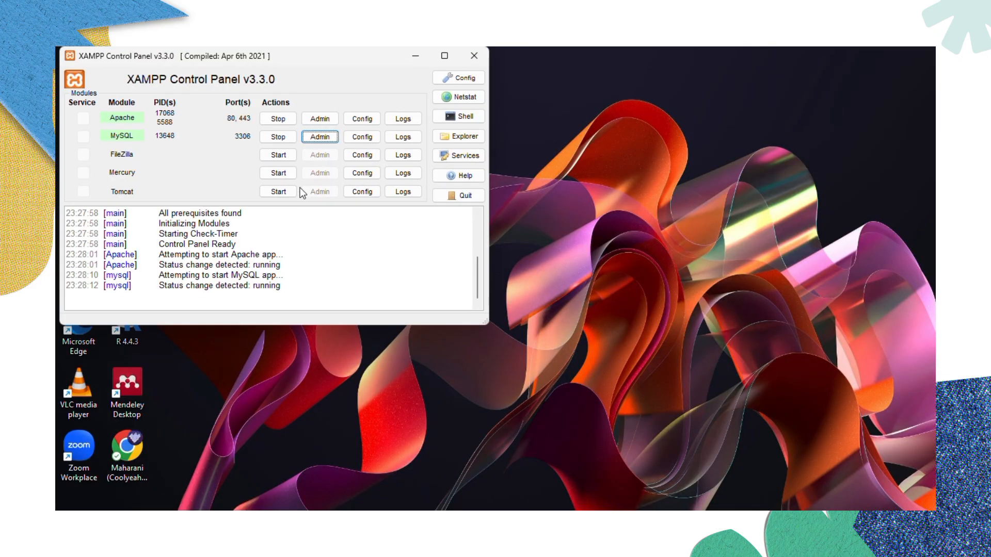
- Launch phpMyAdmin from MySQL's Admin button and open the toko_tari database
click(320, 136)
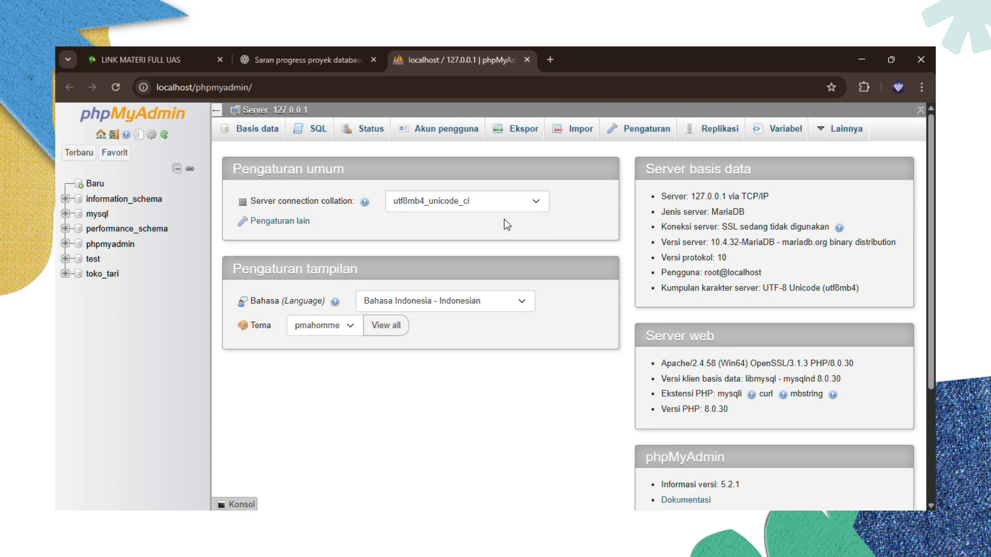
click(111, 279)
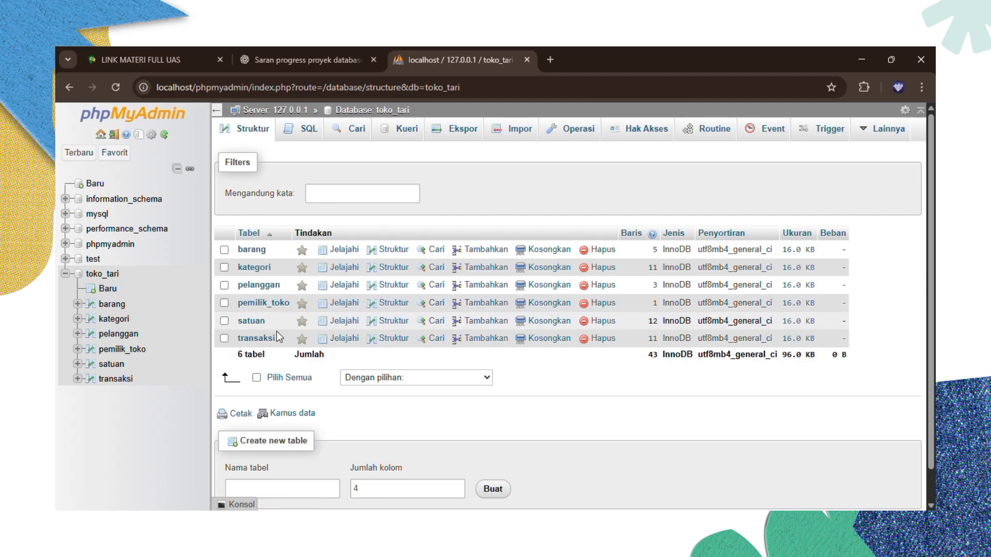
- Browse the barang table's five product rows, then switch to its Struktur view
click(120, 305)
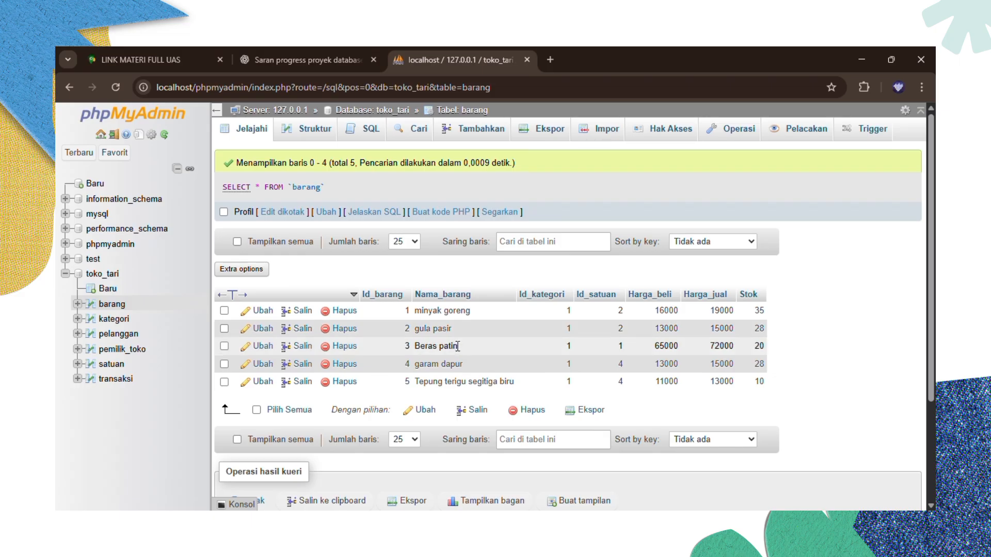
scroll(396, 433, down, 2)
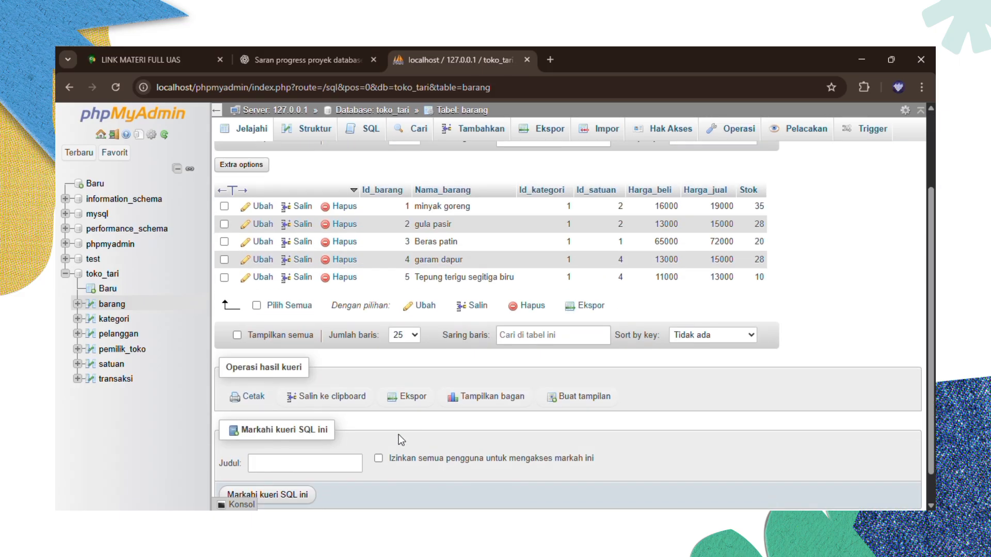
scroll(398, 435, up, 2)
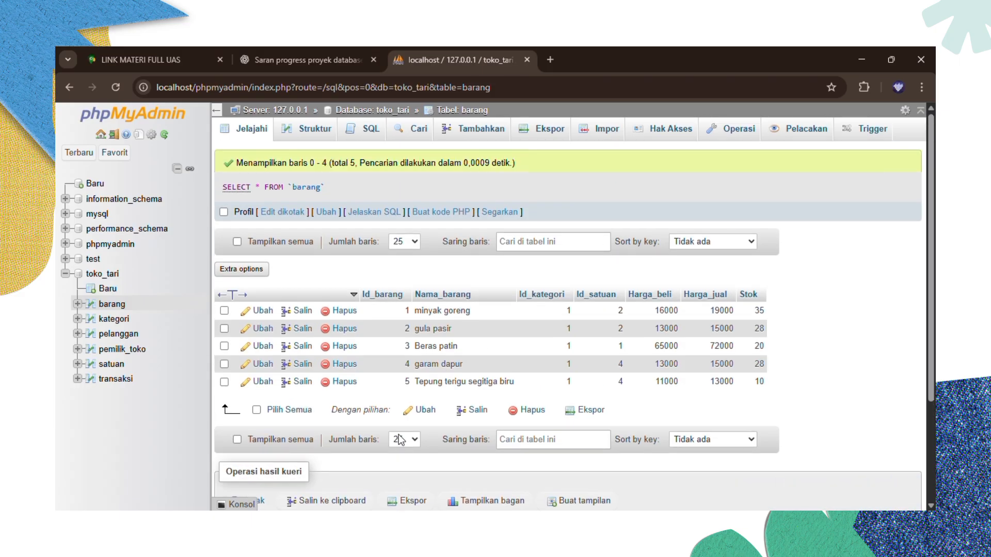
click(306, 136)
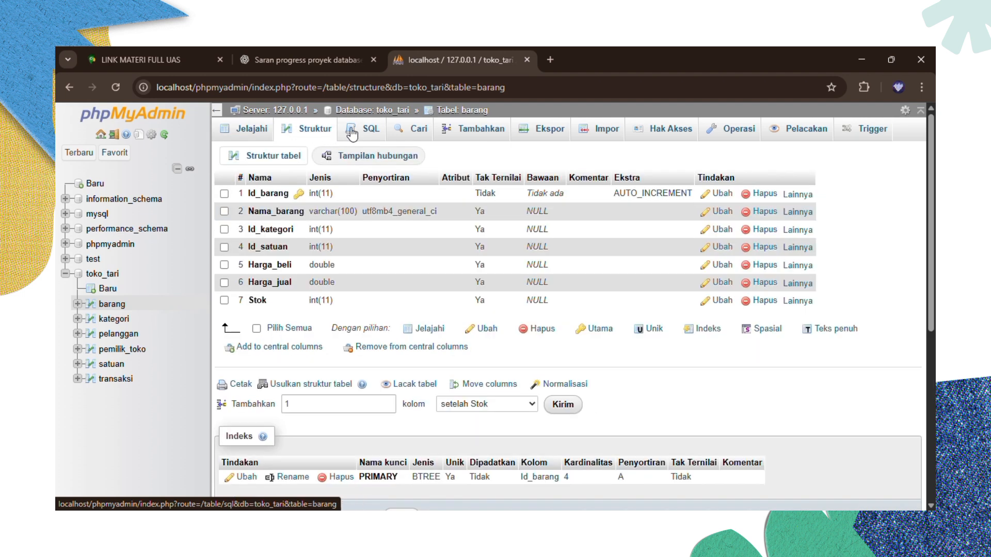
- Paste the 60-item INSERT INTO barang statement into barang's SQL query box
click(369, 132)
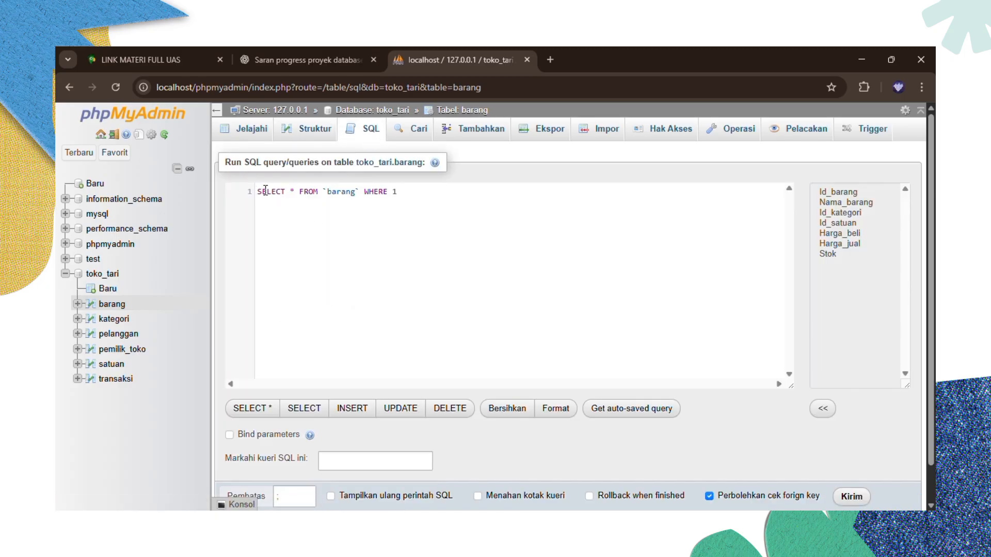
key(ctrl+v)
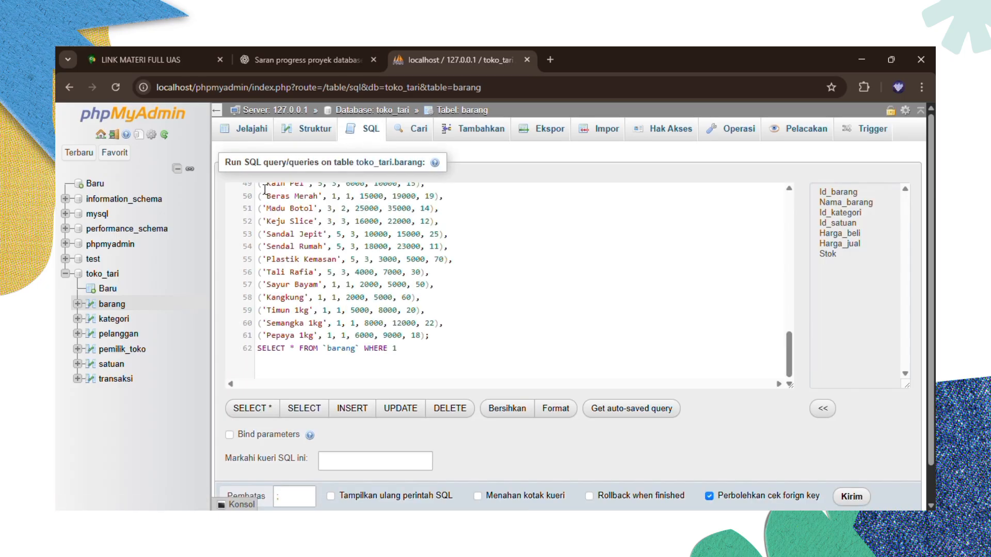
scroll(319, 271, up, 5)
scroll(319, 271, up, 3)
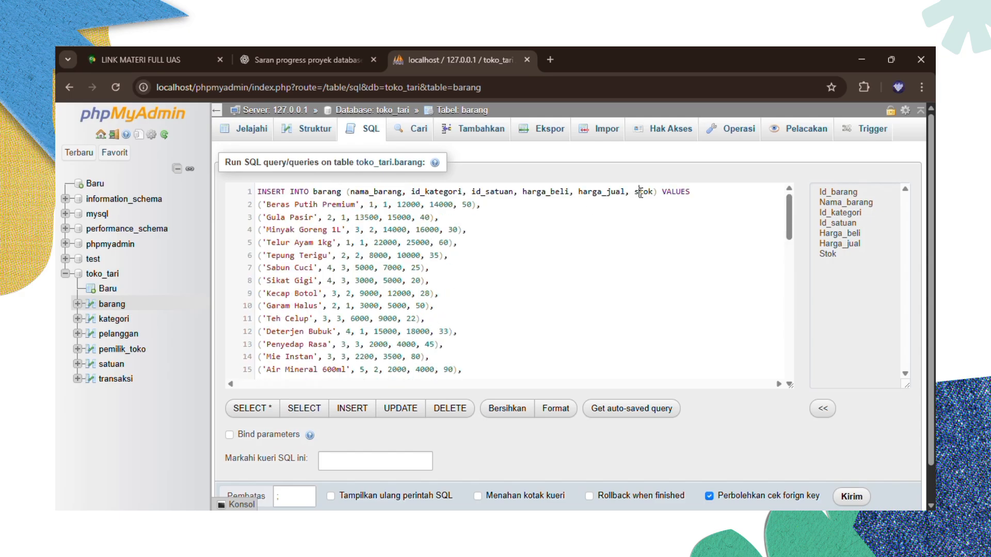
- Correct the column name to Stok and remove the duplicated autocomplete letters
key(BackSpace)
text(S)
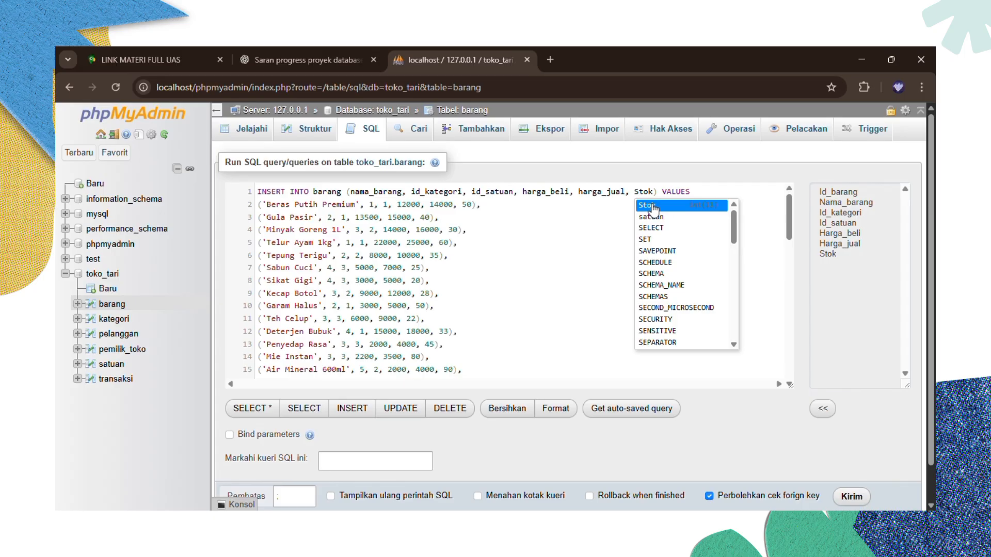
click(652, 207)
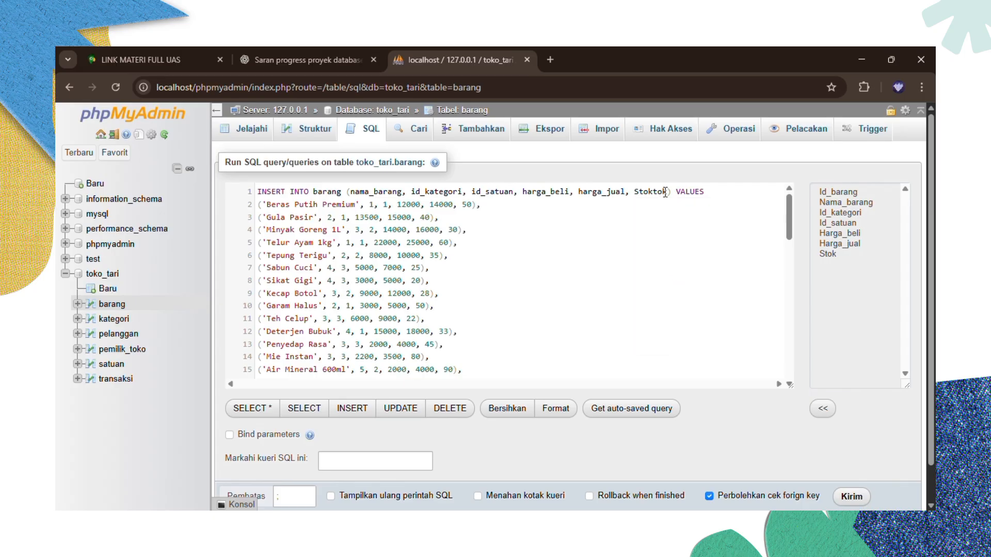
click(666, 192)
key(BackSpace)
key(BackSpace)
key(BackSpace)
scroll(458, 257, down, 6)
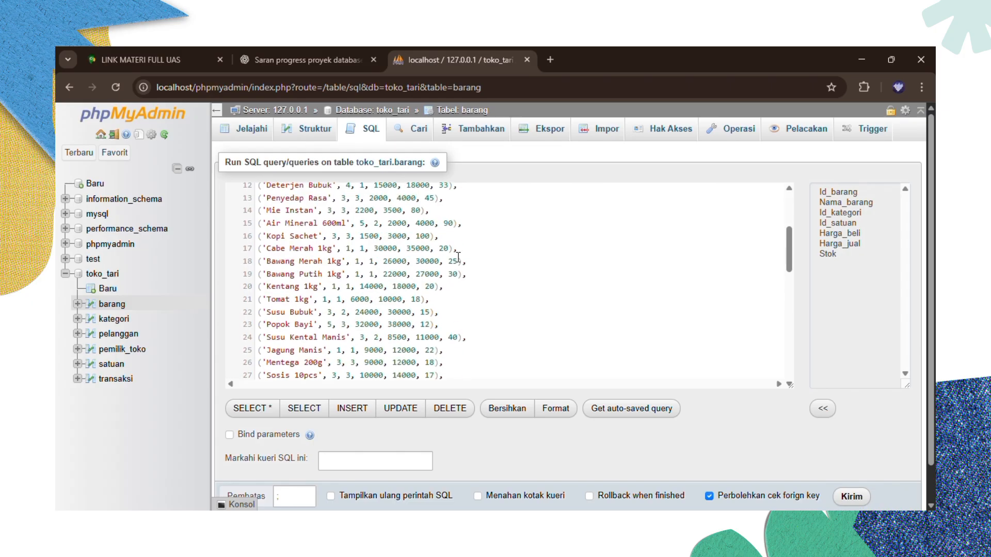
scroll(458, 257, down, 6)
scroll(458, 257, up, 4)
scroll(458, 257, up, 8)
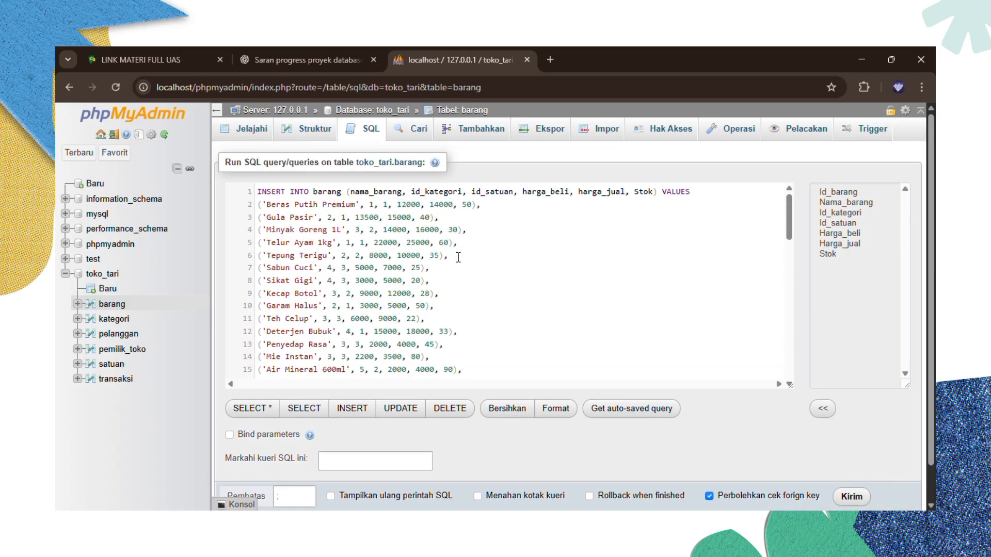
scroll(458, 257, down, 13)
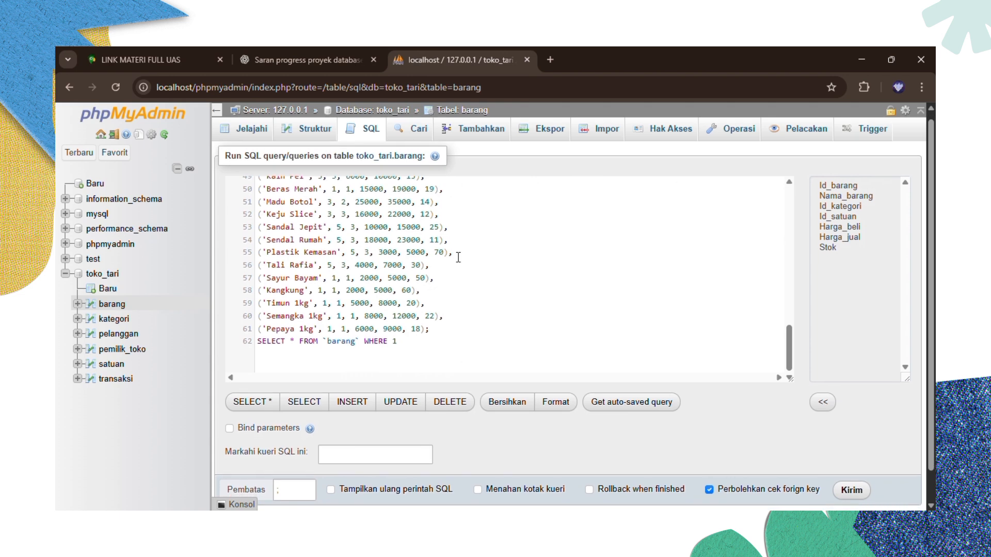
scroll(458, 257, up, 2)
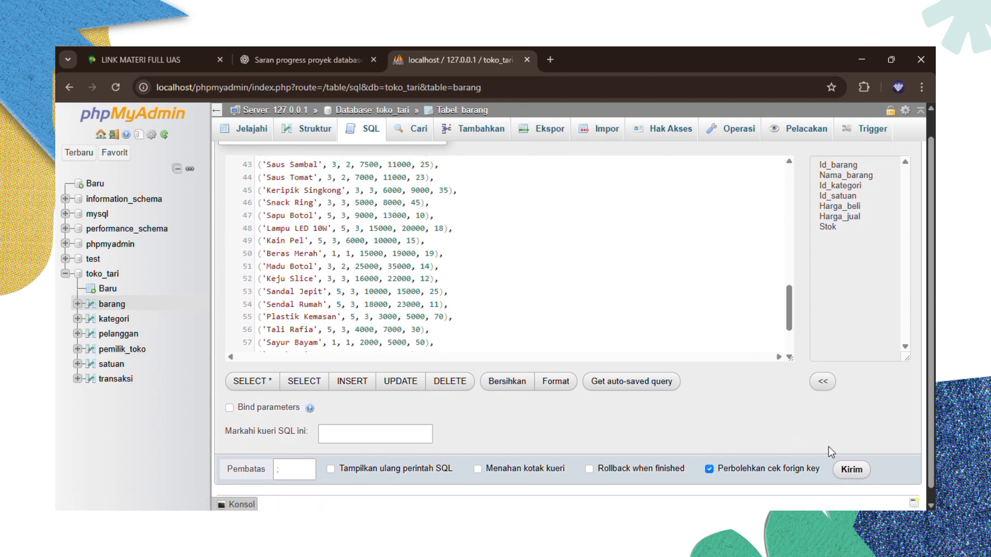
click(852, 470)
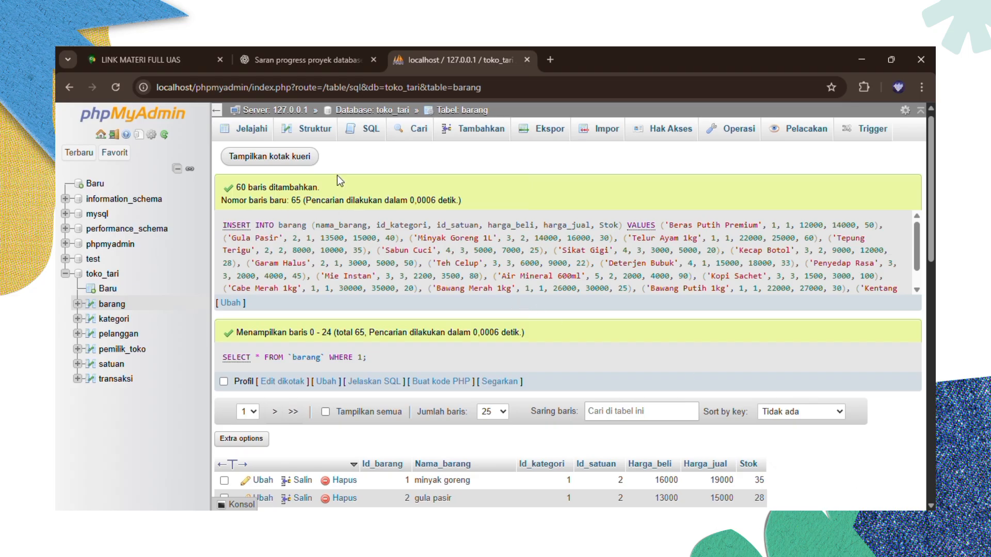
scroll(290, 298, down, 4)
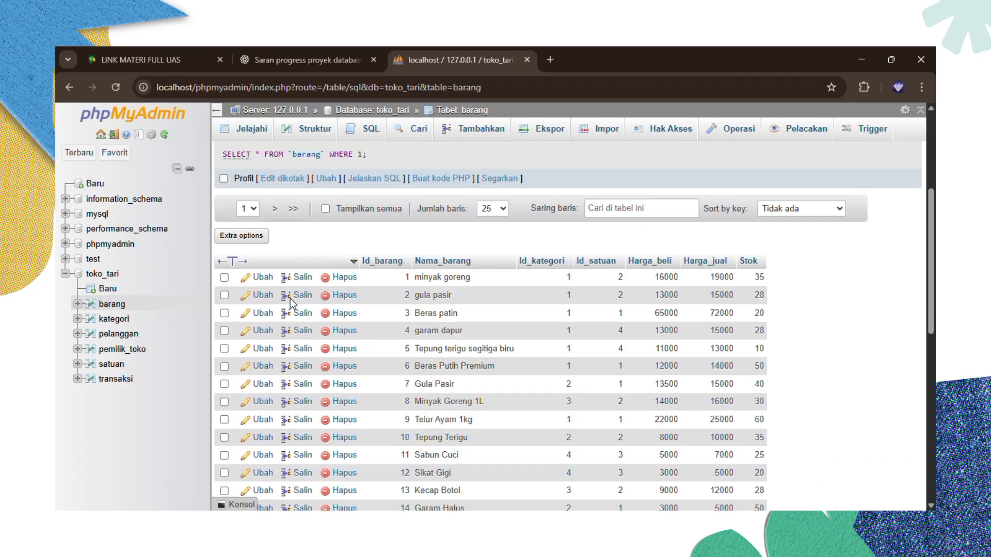
scroll(290, 298, down, 8)
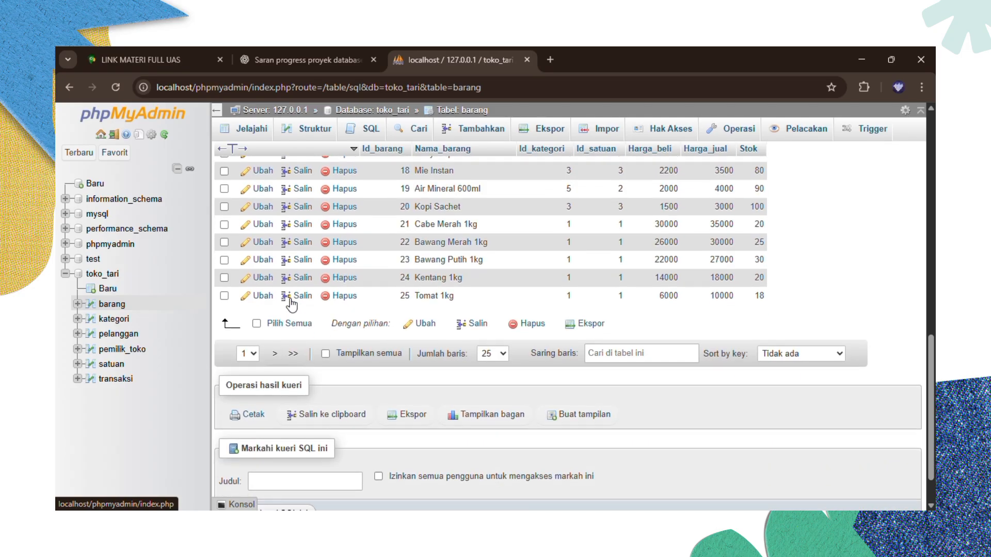
click(499, 359)
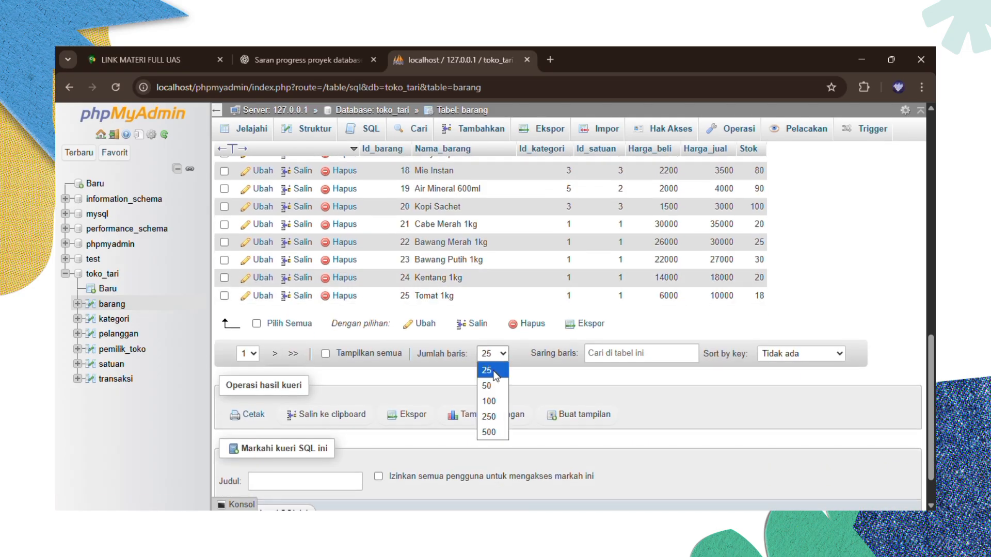
click(489, 433)
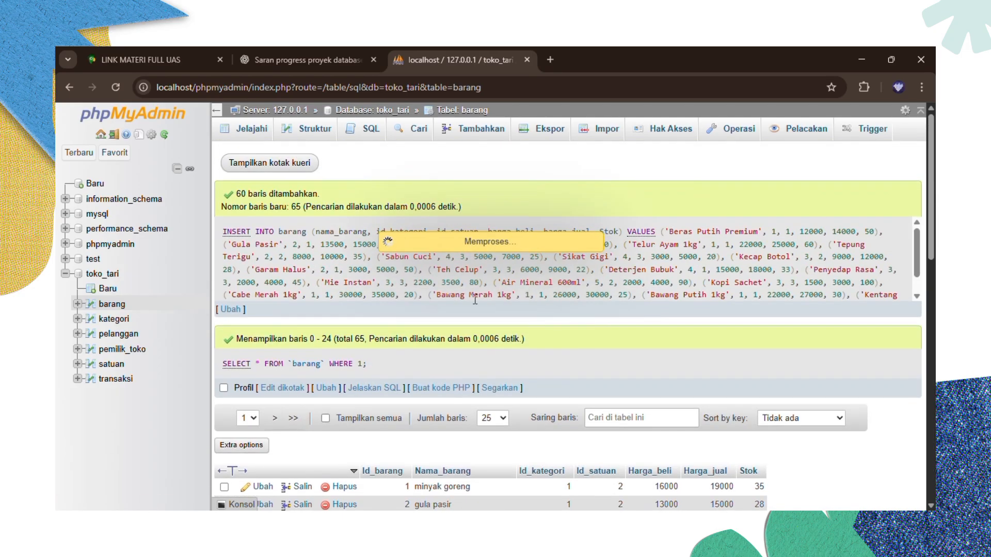
scroll(351, 376, down, 10)
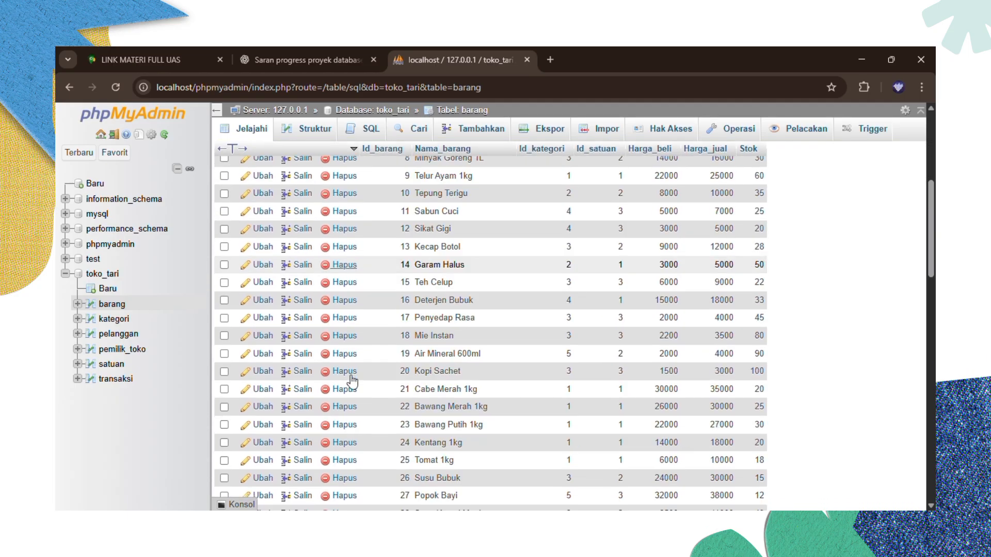
scroll(353, 381, down, 11)
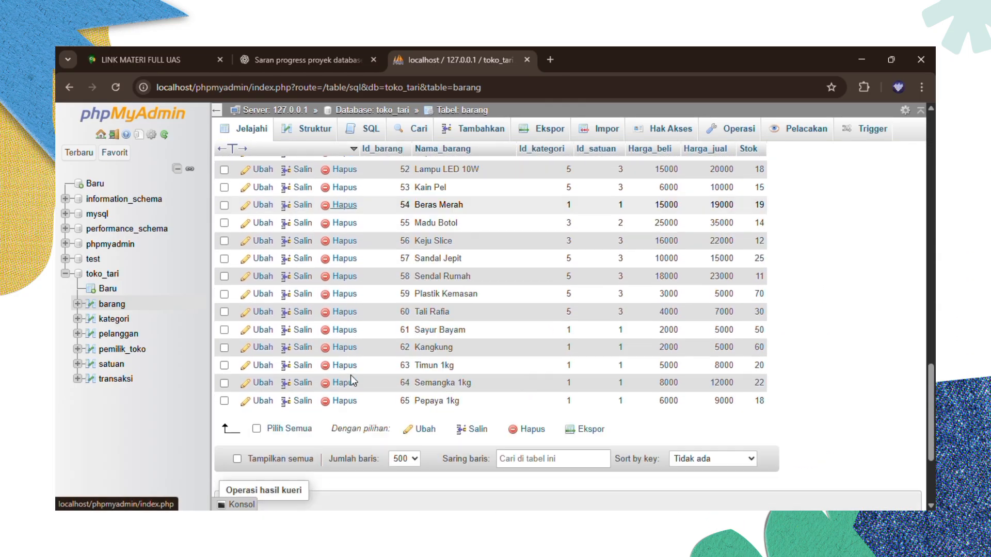
scroll(352, 381, up, 12)
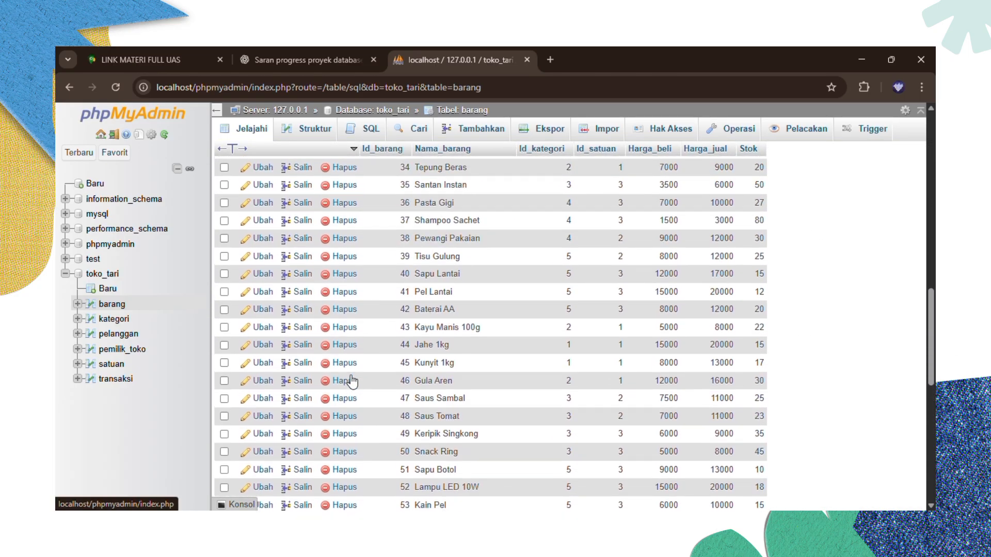
scroll(351, 381, up, 2)
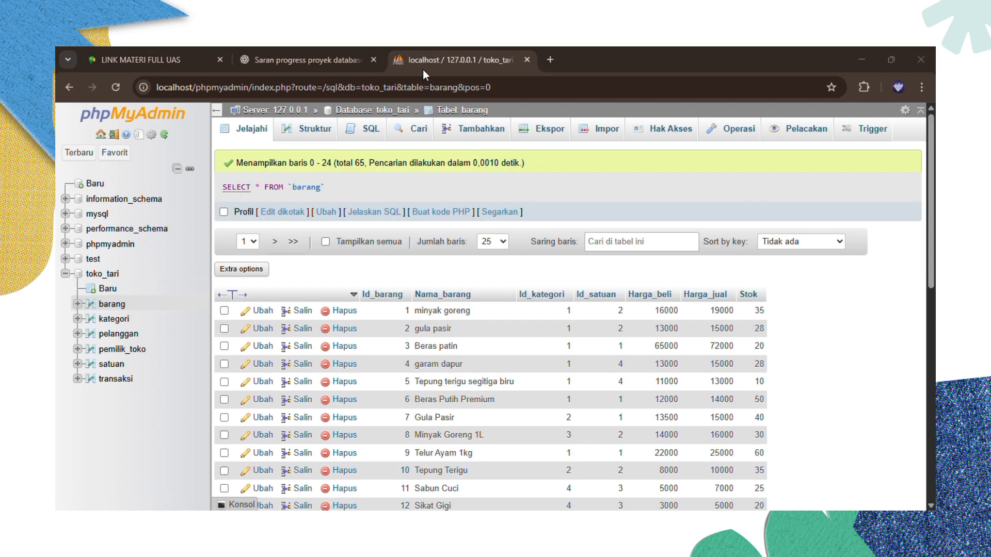
scroll(339, 365, down, 1)
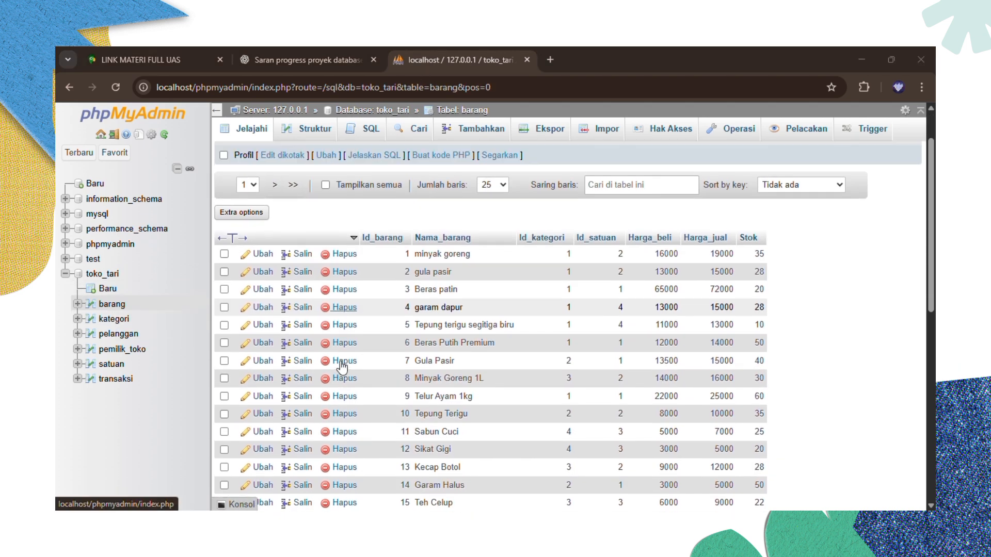
scroll(339, 365, up, 1)
- Start a new barang row with Nama_barang 'Energen cokelat'
click(468, 136)
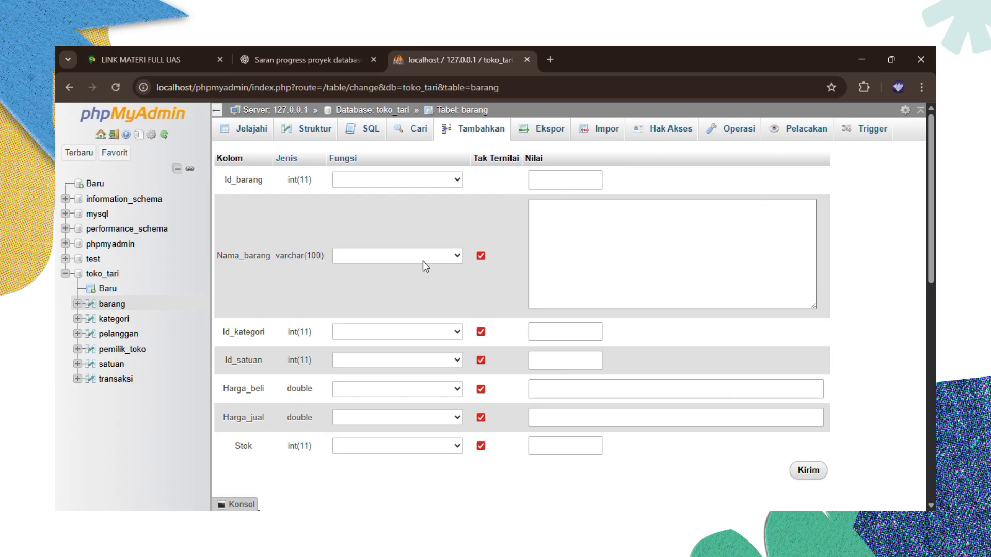
click(460, 256)
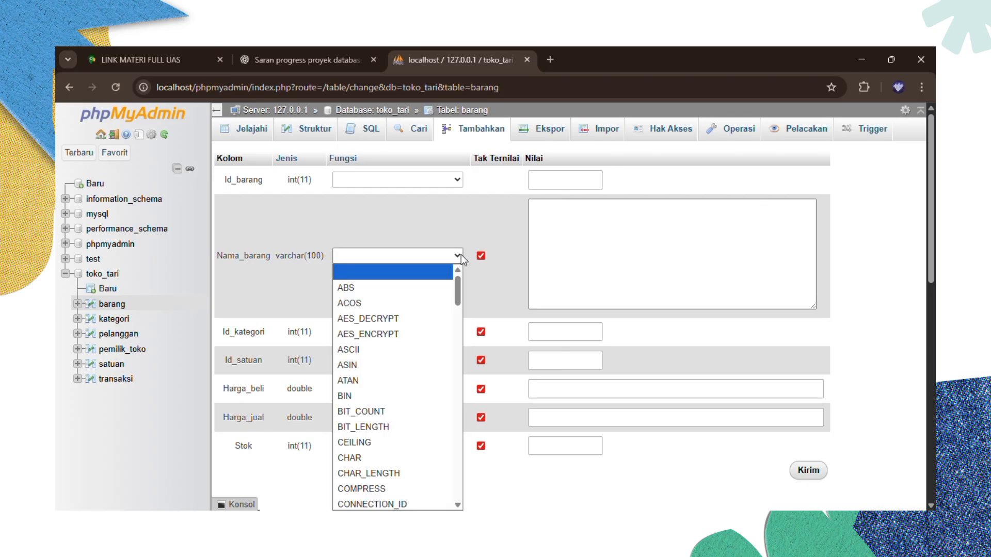
click(432, 220)
click(548, 217)
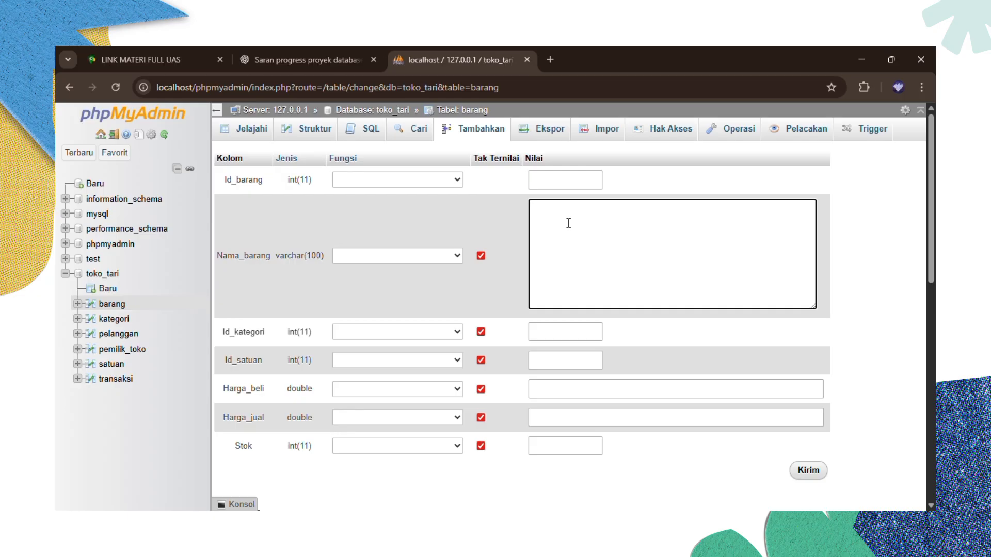
text(Energen cokelat)
- Fill Id_kategori 1, Id_satuan 1, Harga_beli 1500, Harga_jual 2000 and Stok 50
click(567, 333)
scroll(569, 332, down, 1)
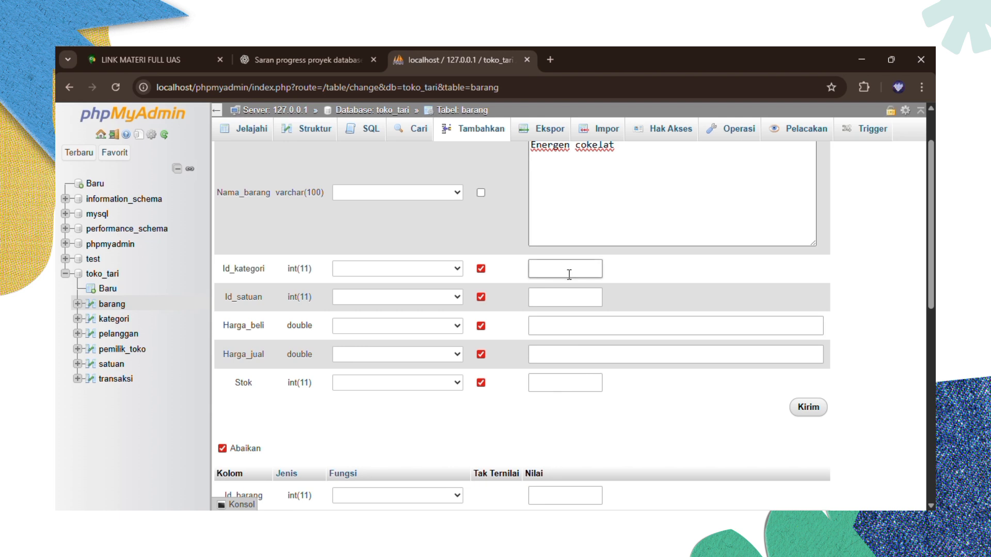
text(1)
click(566, 302)
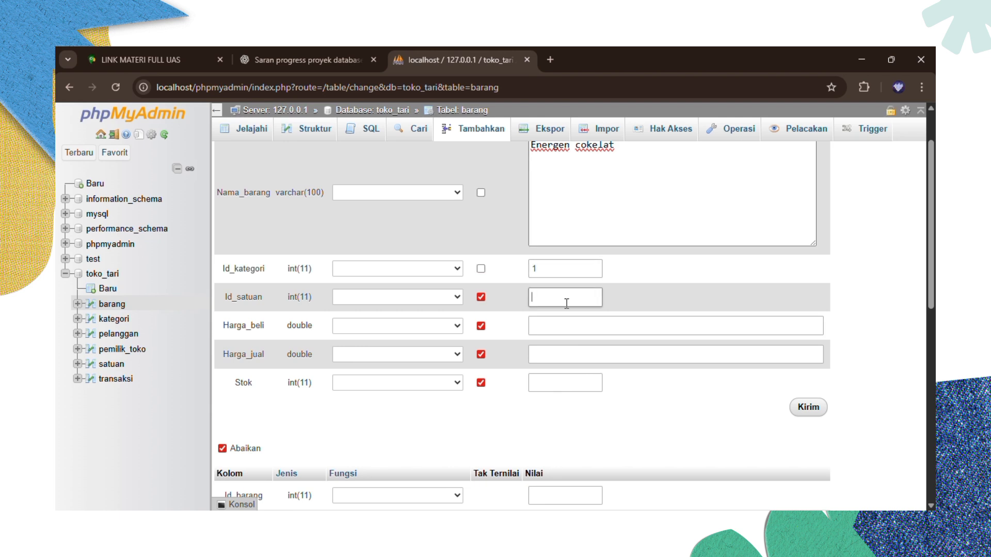
text(1)
click(560, 326)
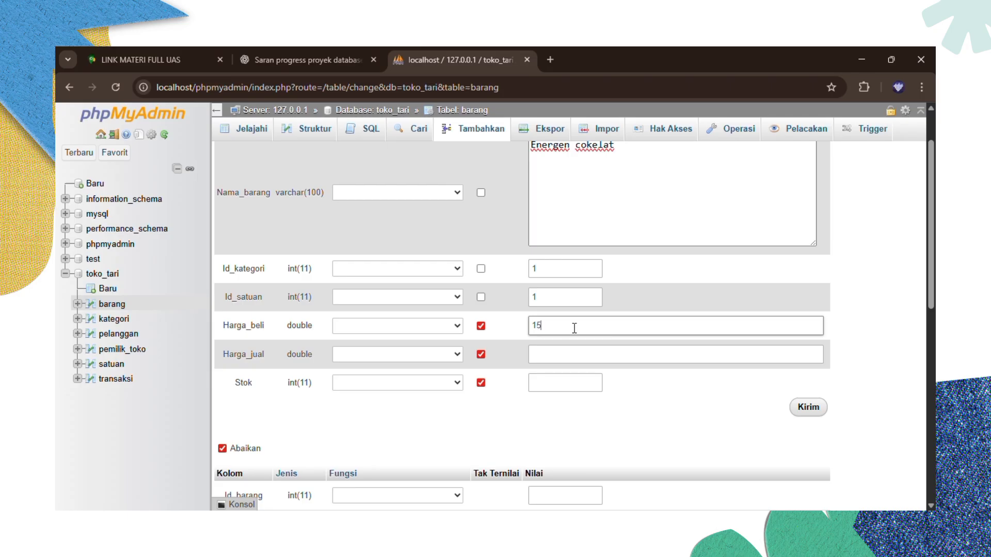
click(573, 353)
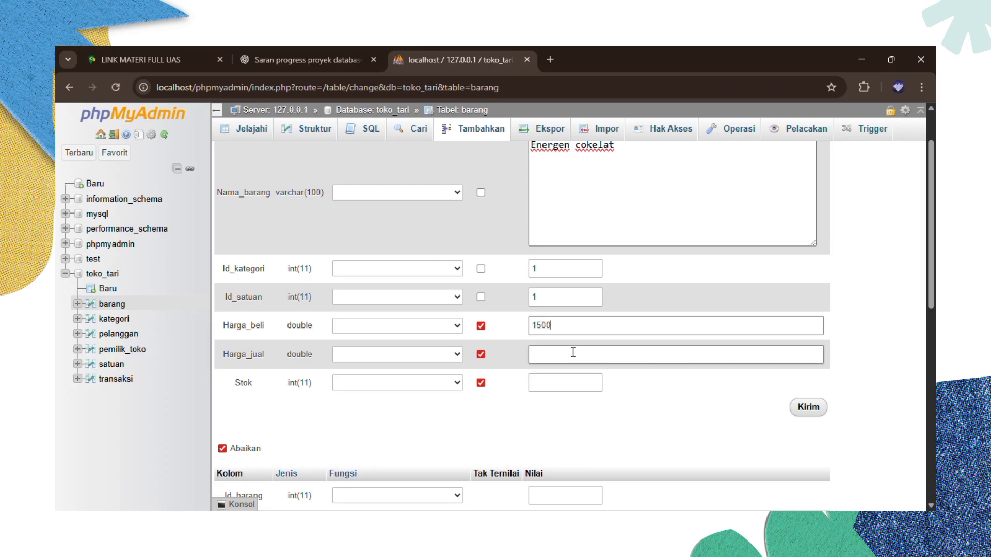
text(2000)
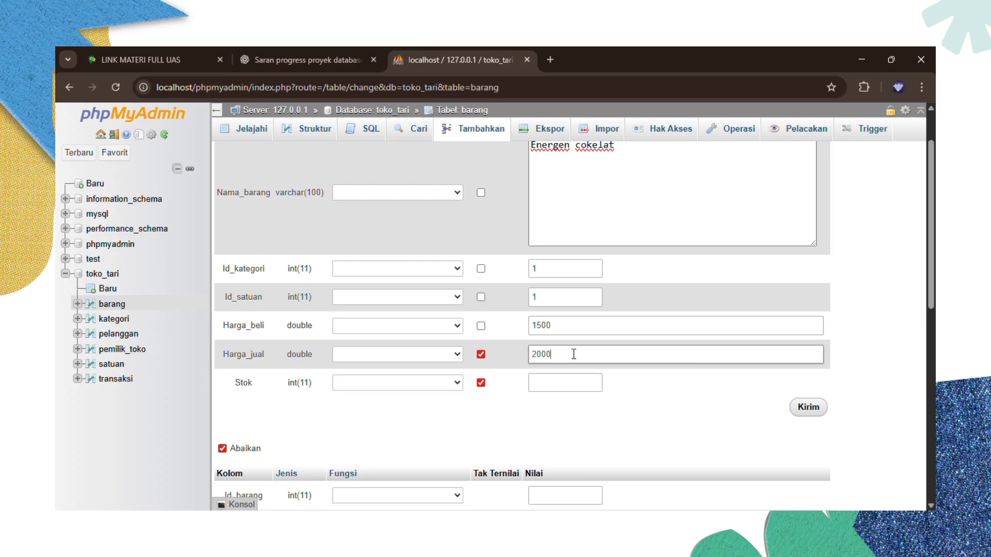
click(564, 384)
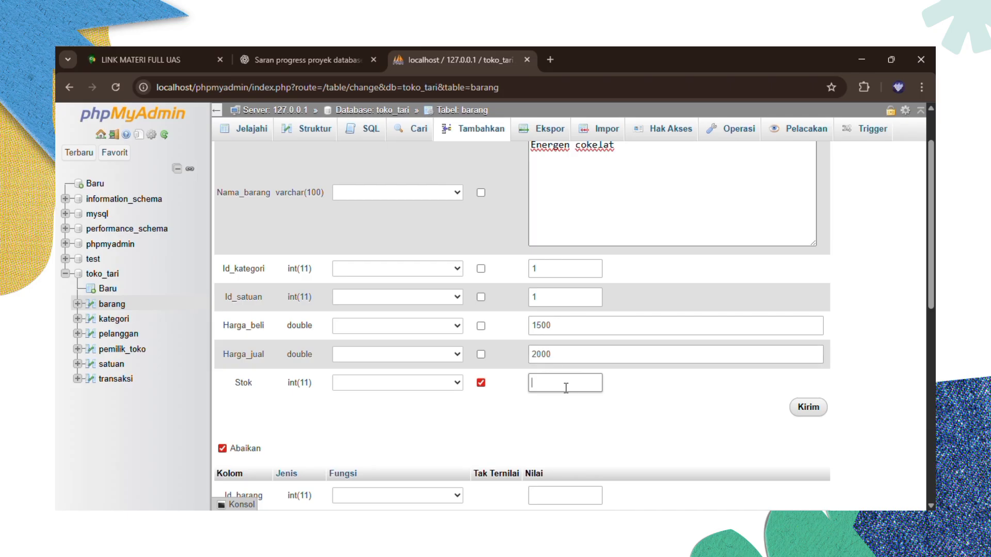
text(50)
scroll(574, 393, up, 1)
scroll(574, 393, down, 2)
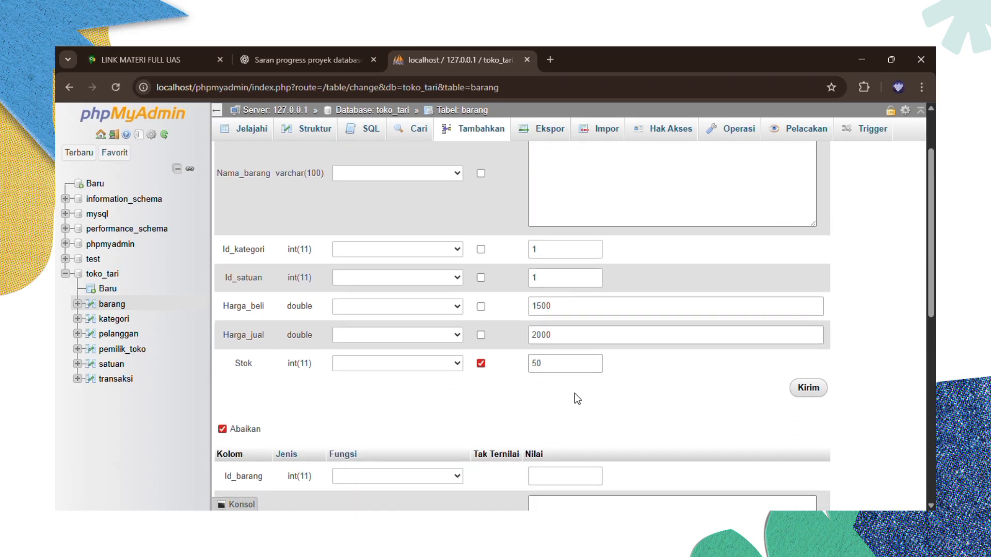
scroll(575, 393, down, 1)
- Save the Energen cokelat row and return to barang's row listing
click(803, 379)
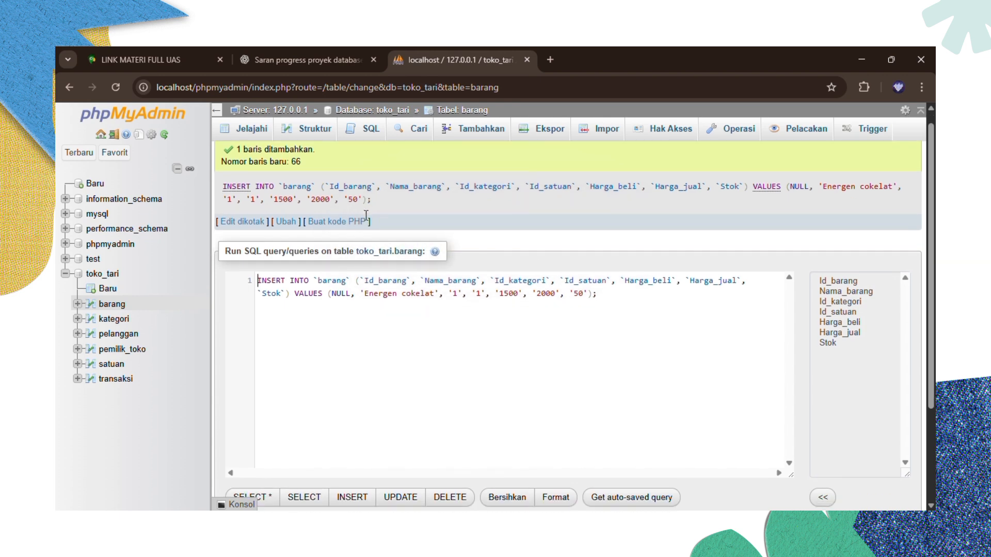
scroll(366, 216, down, 1)
scroll(367, 216, up, 1)
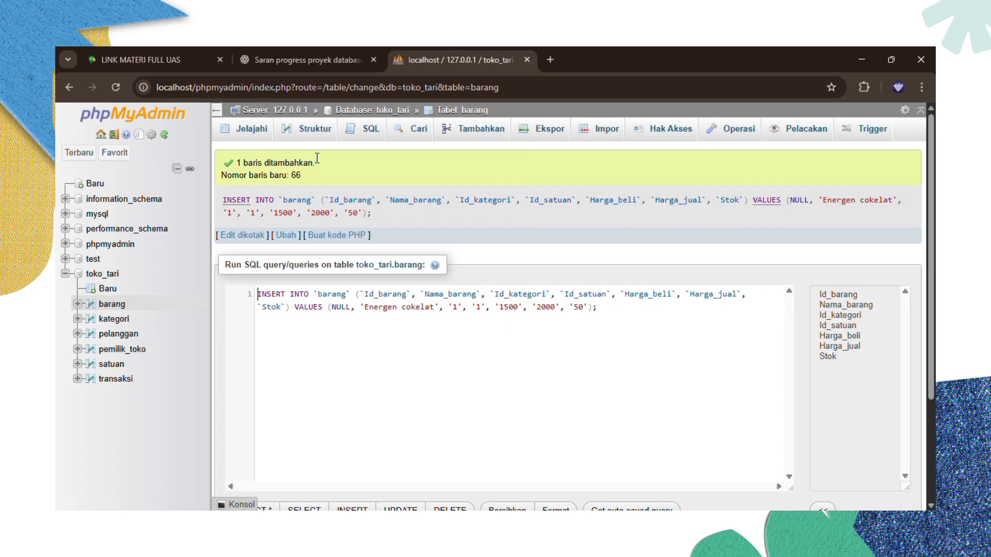
click(295, 135)
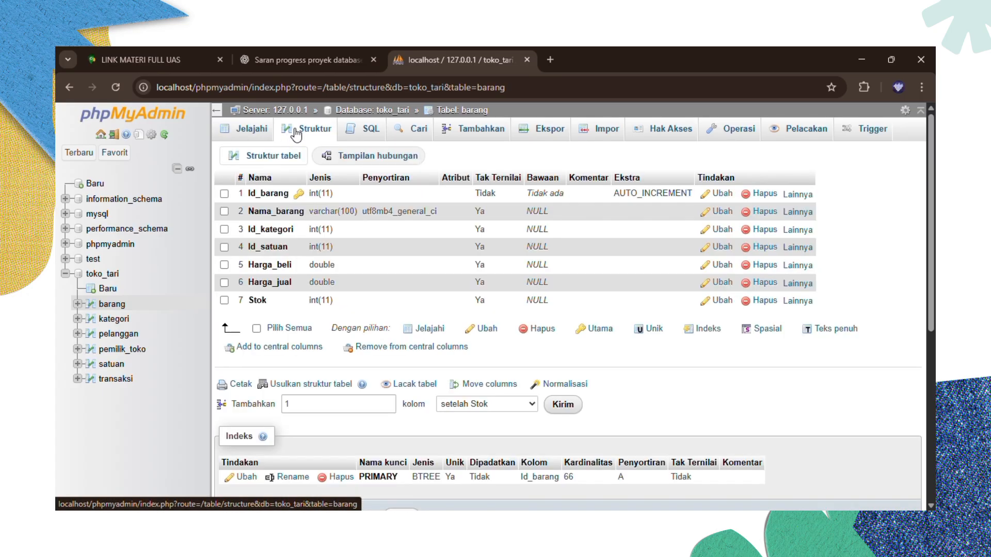
click(253, 133)
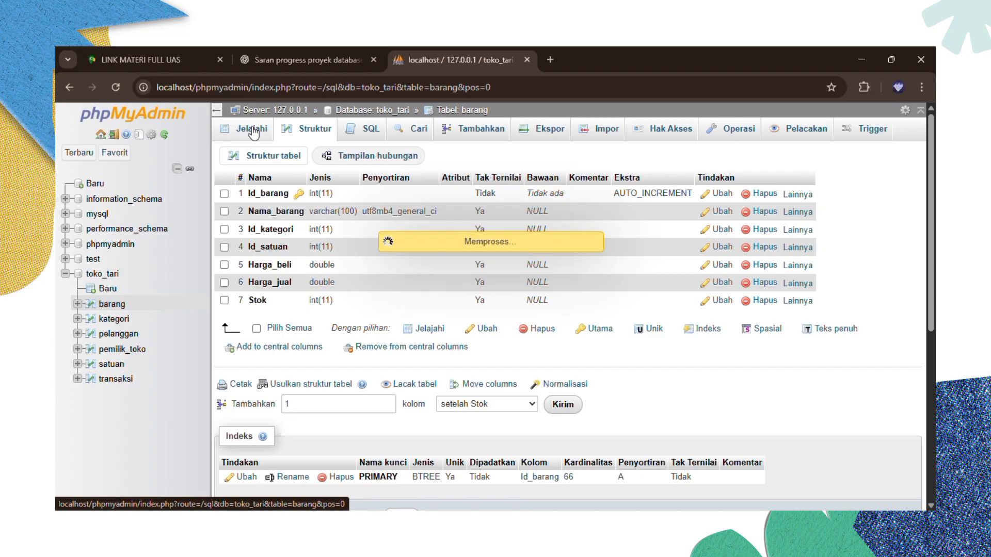
- Show 250 rows per page and scroll down to find Energen cokelat as row 66
scroll(356, 326, down, 5)
scroll(353, 320, down, 3)
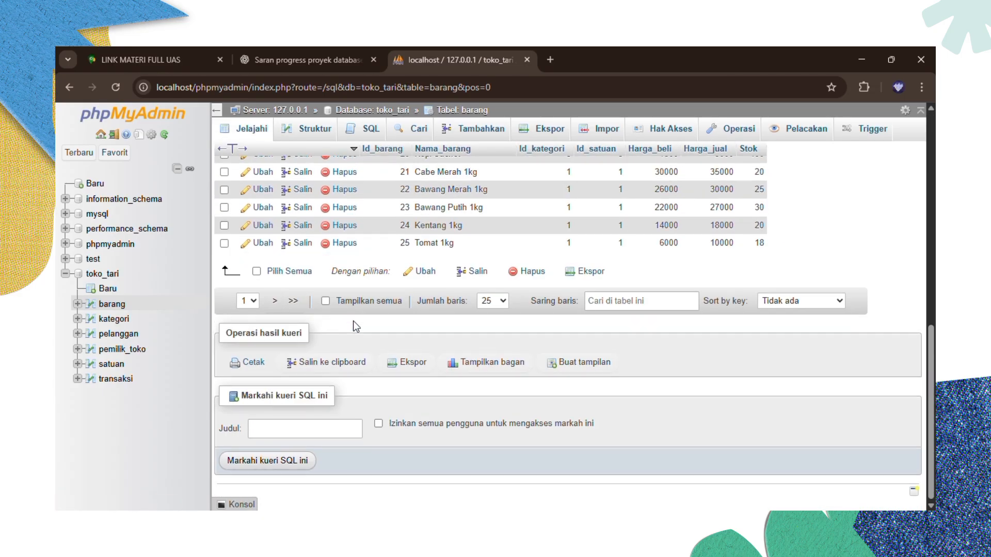
scroll(353, 321, up, 1)
click(502, 364)
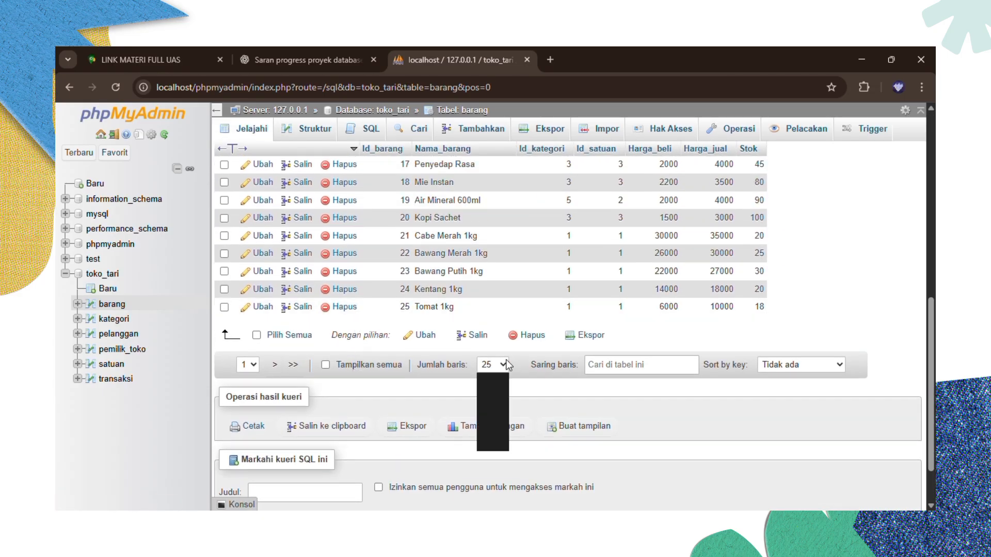
click(500, 428)
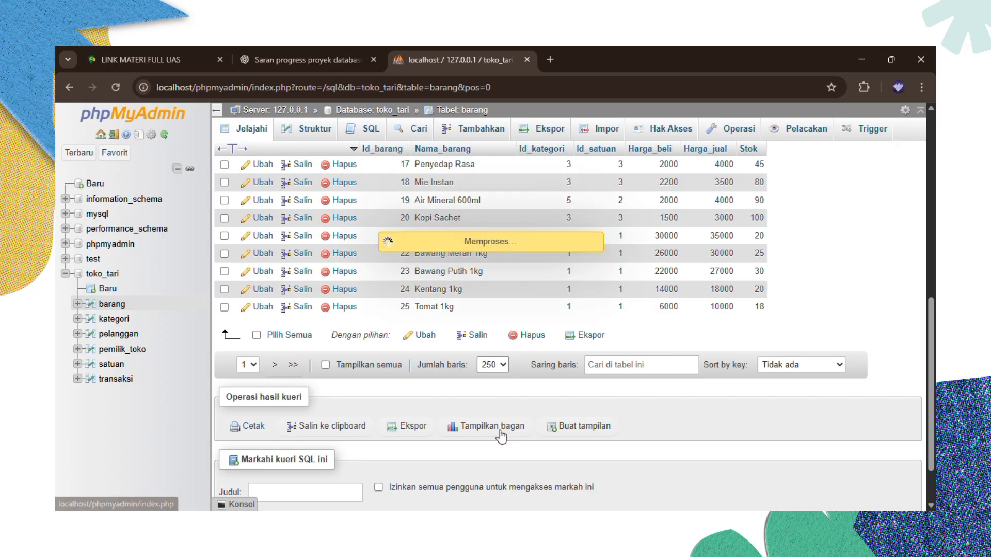
scroll(497, 336, down, 8)
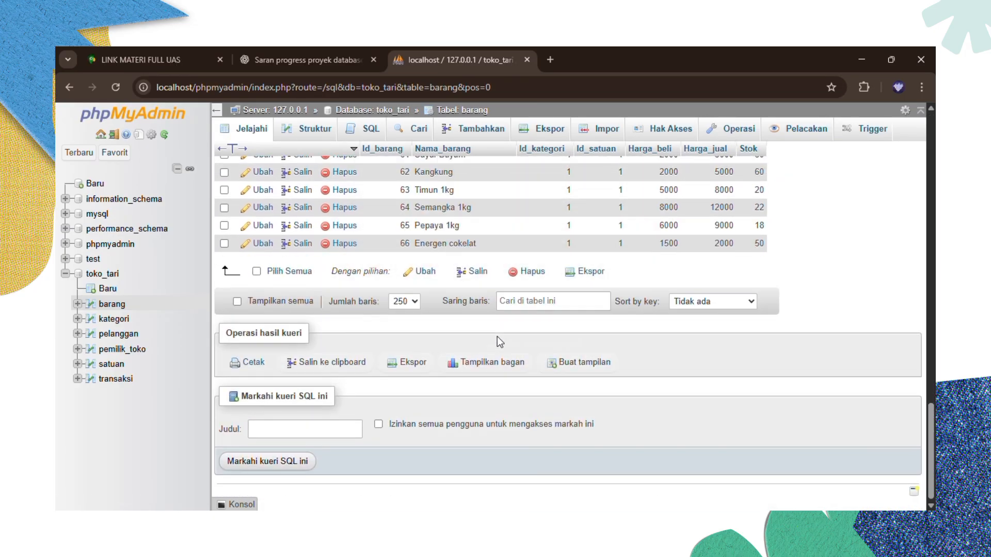
scroll(497, 336, down, 10)
scroll(497, 336, down, 10)
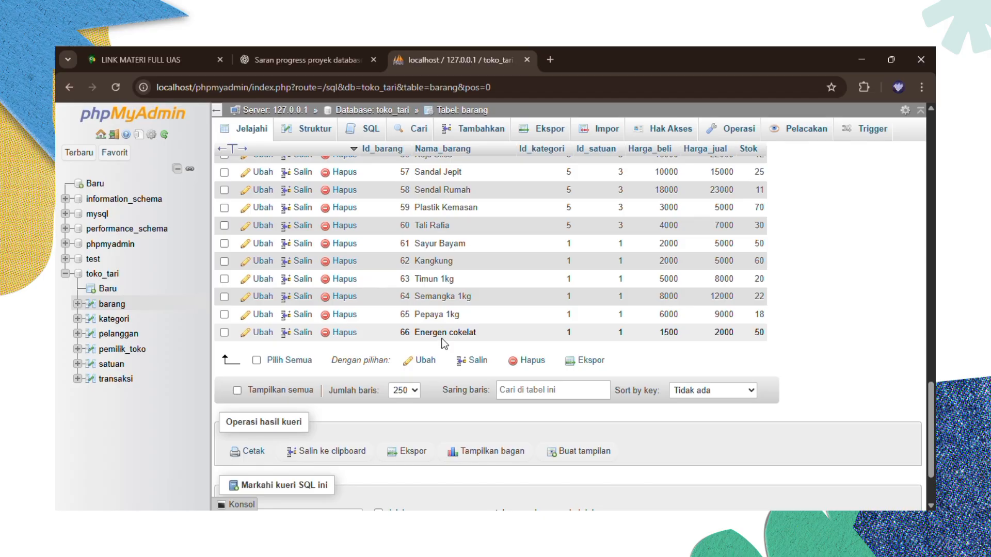
scroll(540, 323, up, 20)
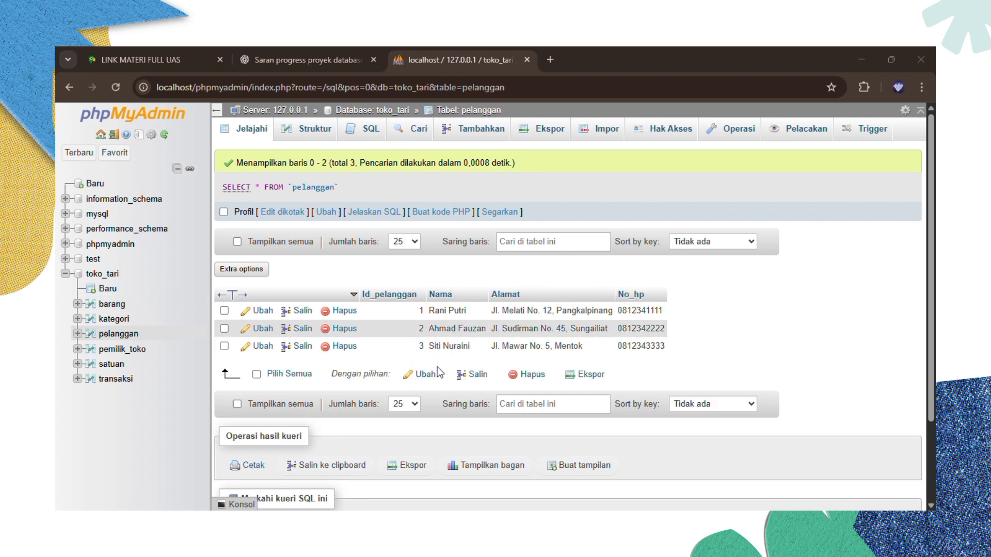
- Paste the 20-customer INSERT INTO pelanggan statement into pelanggan's SQL query box
click(358, 133)
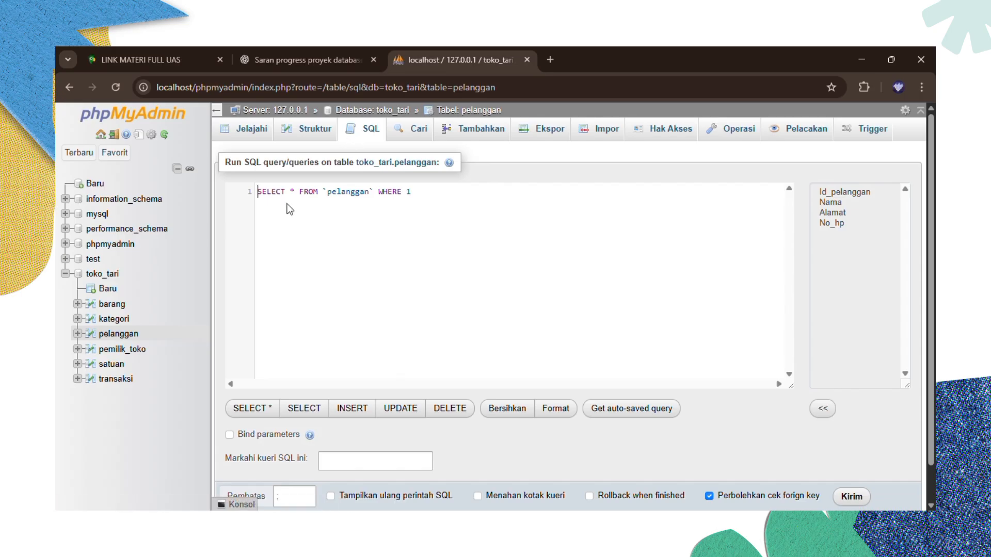
key(ctrl+v)
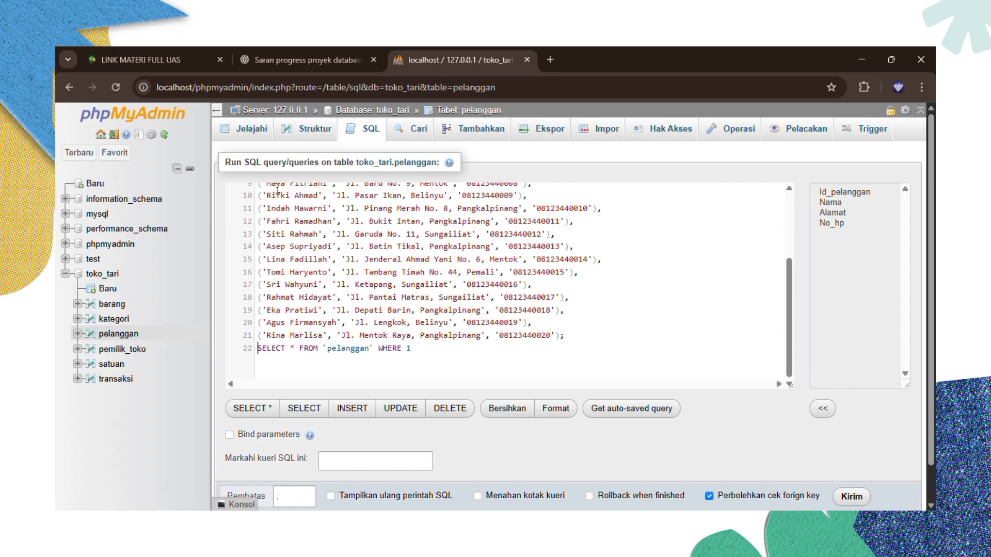
scroll(309, 267, up, 3)
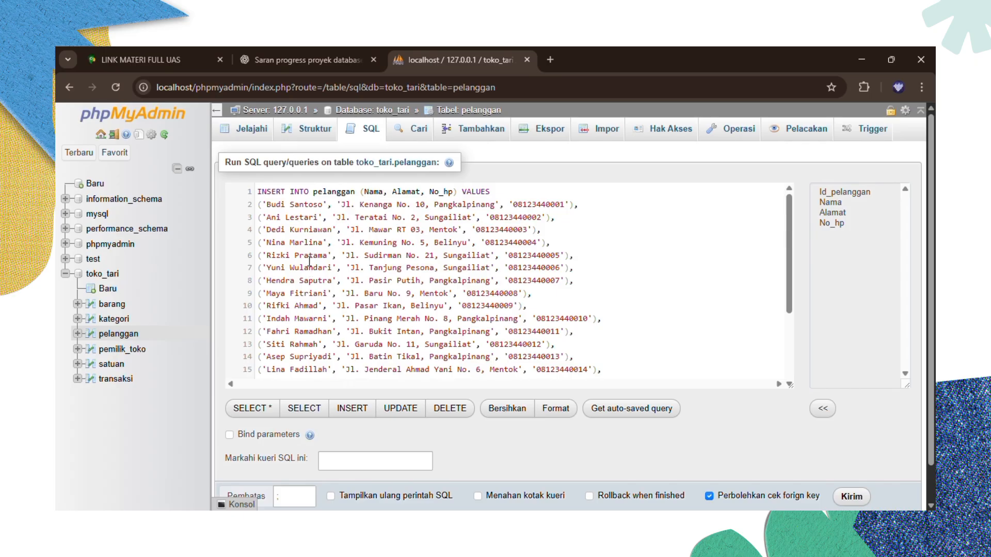
scroll(490, 200, down, 3)
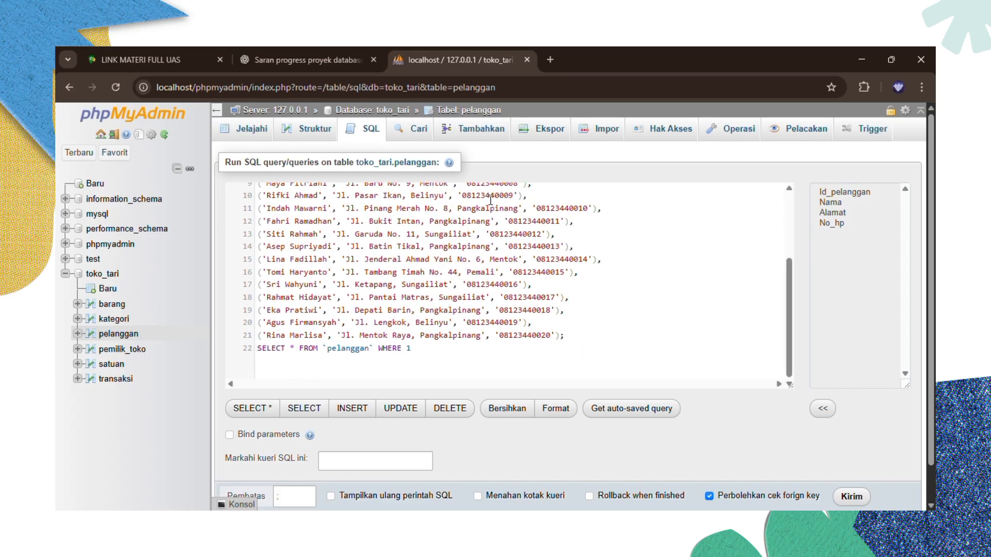
scroll(490, 200, up, 3)
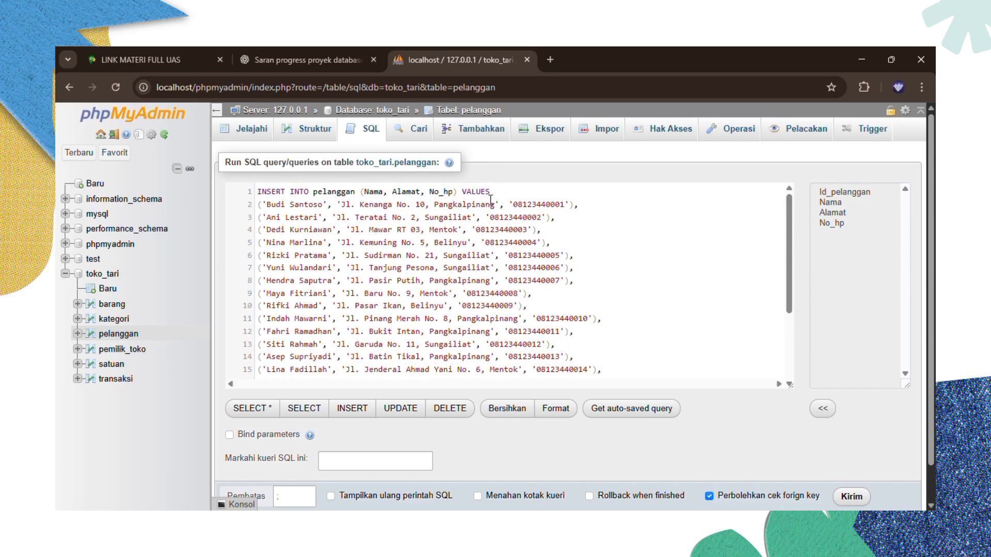
scroll(490, 200, down, 3)
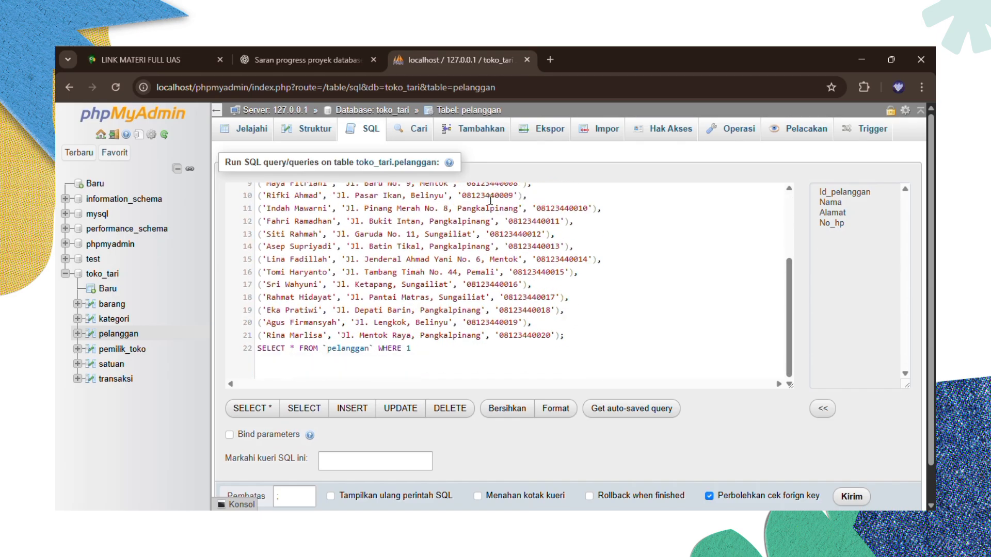
scroll(490, 200, up, 3)
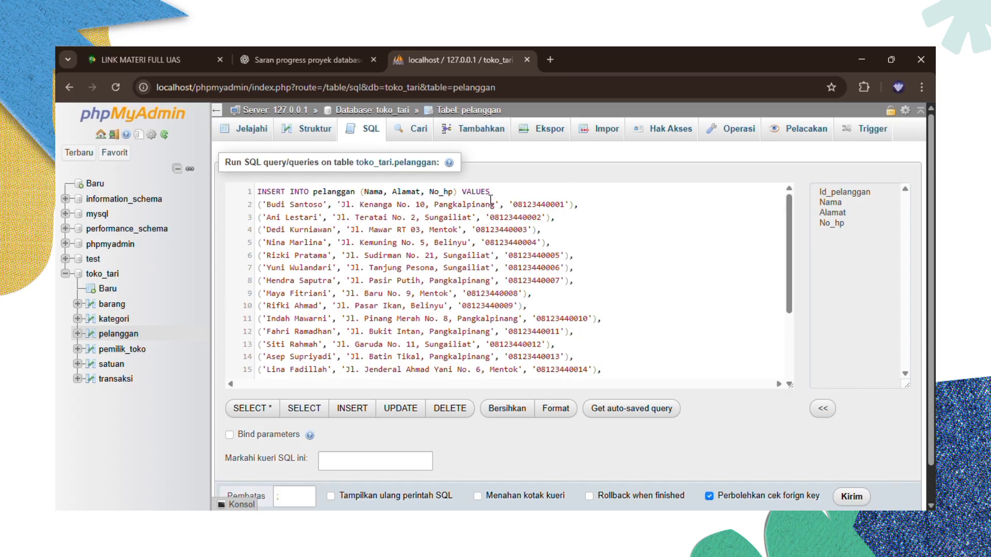
scroll(490, 200, down, 3)
- Run the customer INSERT so pelanggan holds 23 rows, then view pemilik_toko's single owner record
click(848, 496)
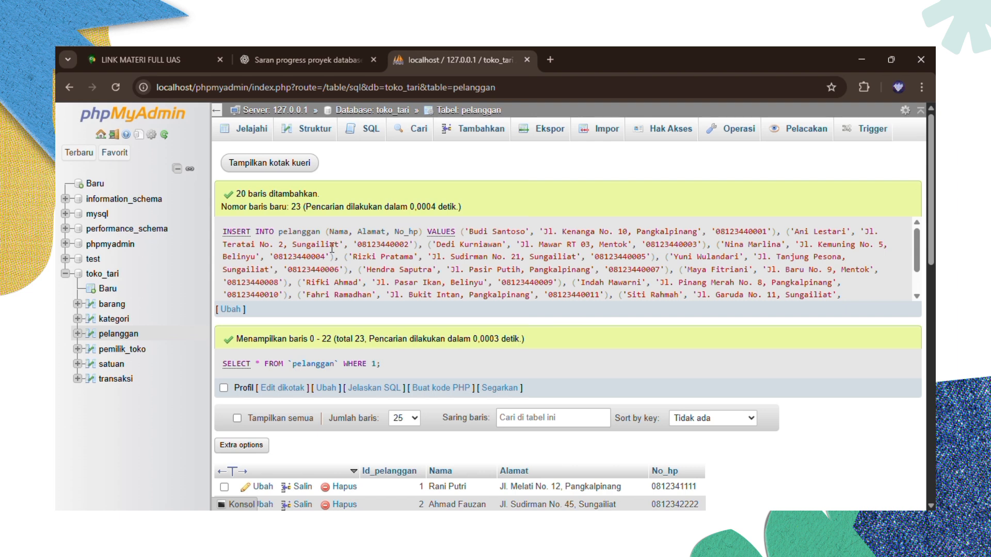
scroll(333, 262, down, 2)
scroll(360, 393, down, 10)
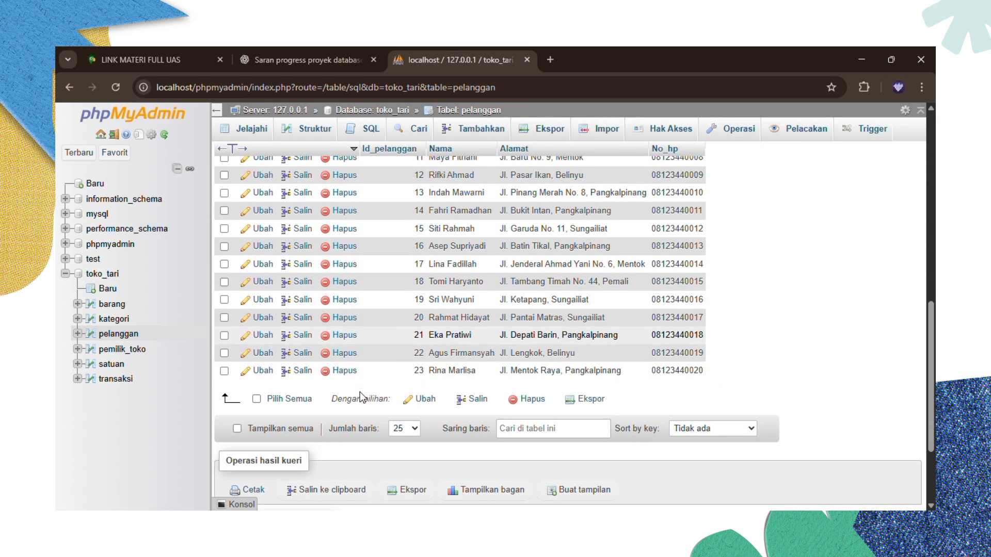
scroll(417, 386, up, 2)
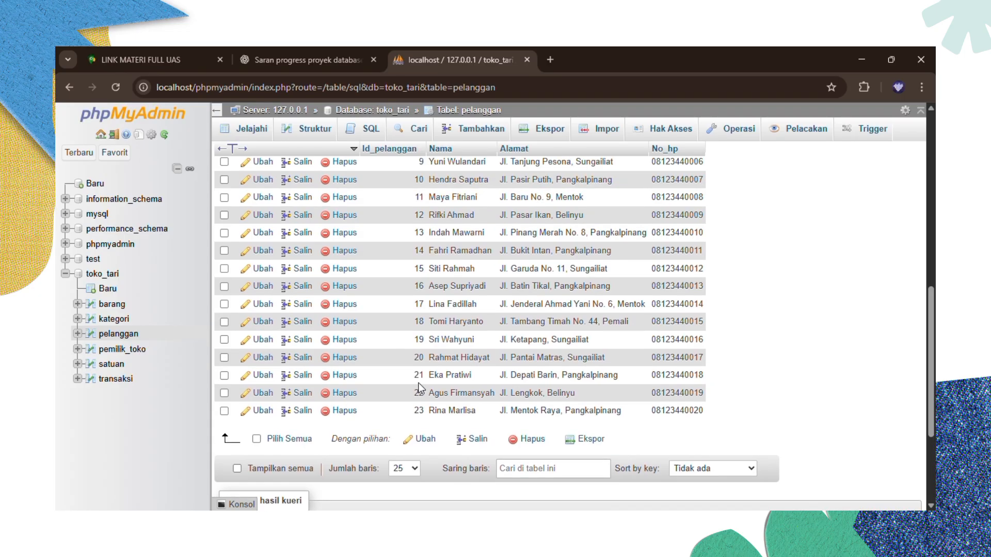
scroll(419, 388, up, 3)
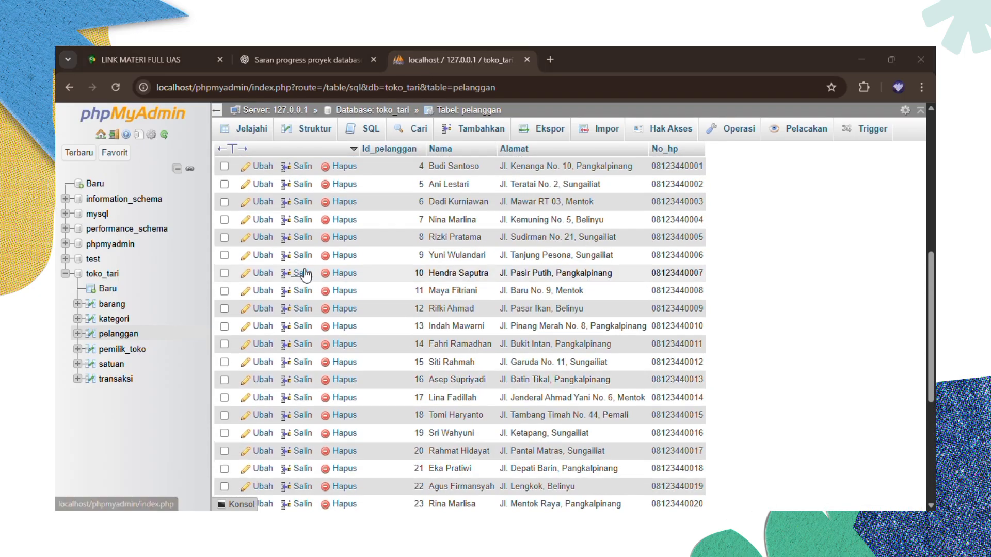
click(116, 351)
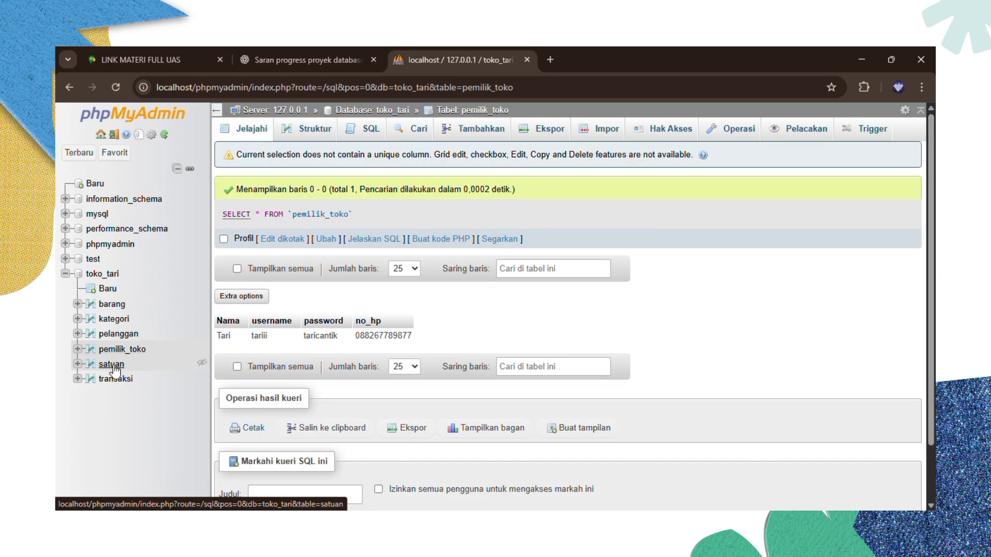
- Browse transaksi's 11 rows, then view barang's seven-column structure with Id_barang as auto-increment key
click(115, 381)
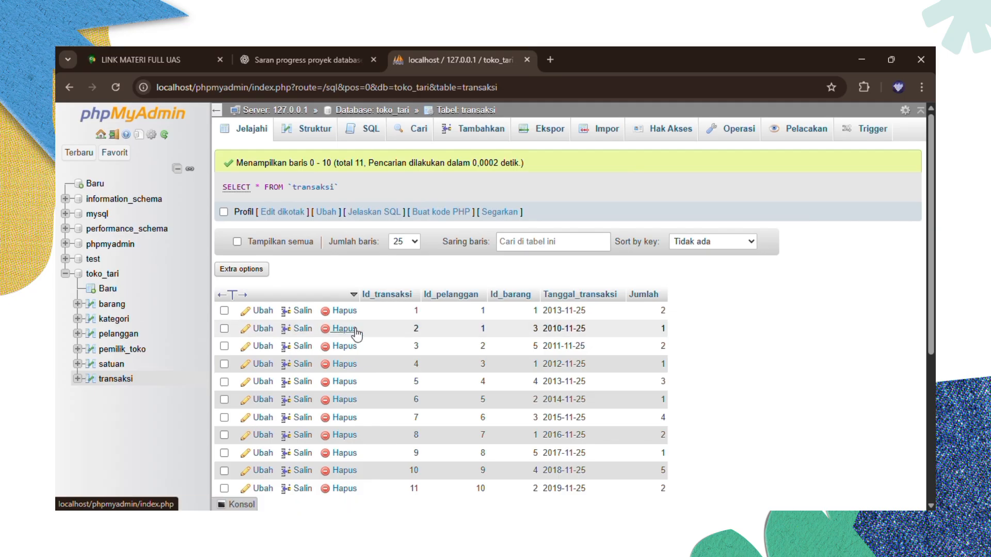
scroll(355, 333, down, 3)
scroll(355, 333, up, 1)
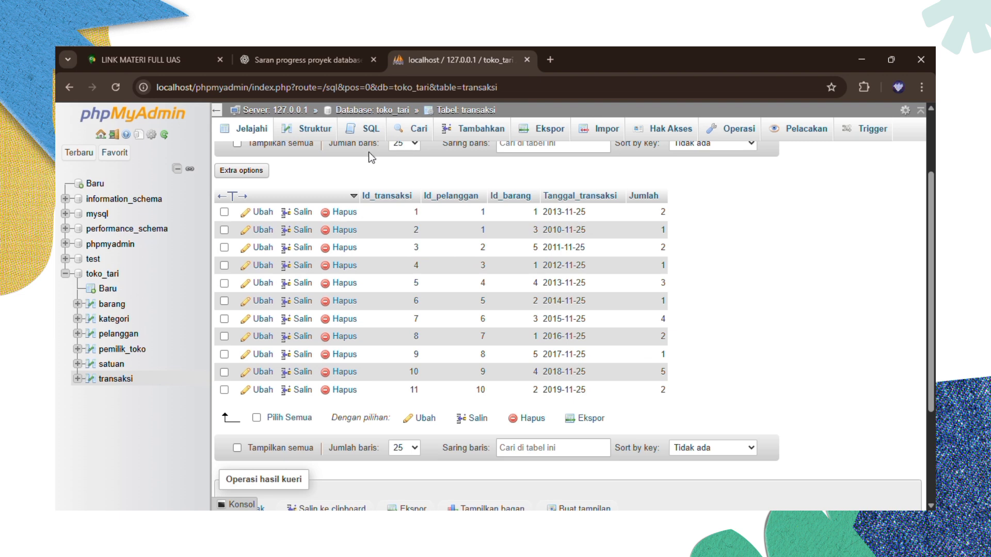
click(115, 304)
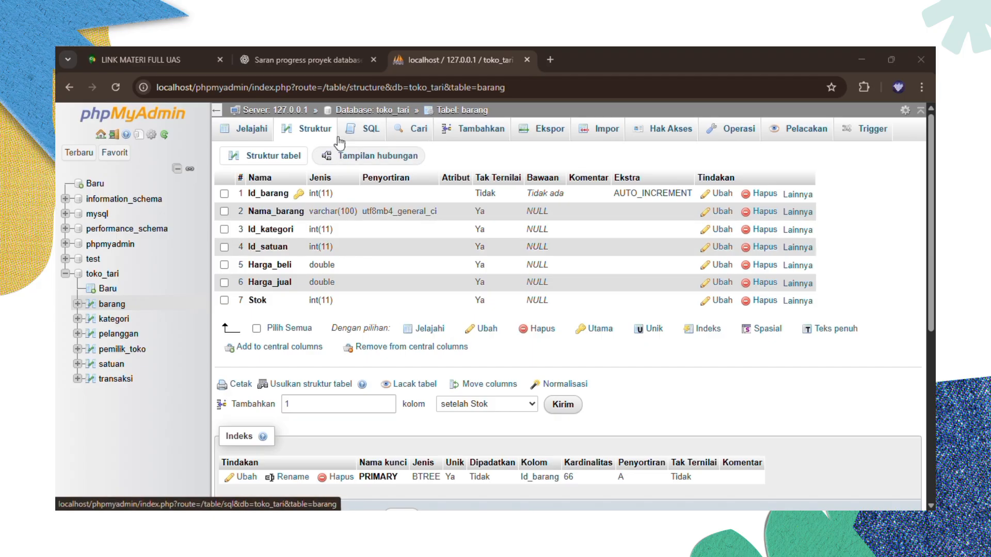
- Confirm barang's relation view shows no foreign keys, then bring up its SQL query editor
click(361, 163)
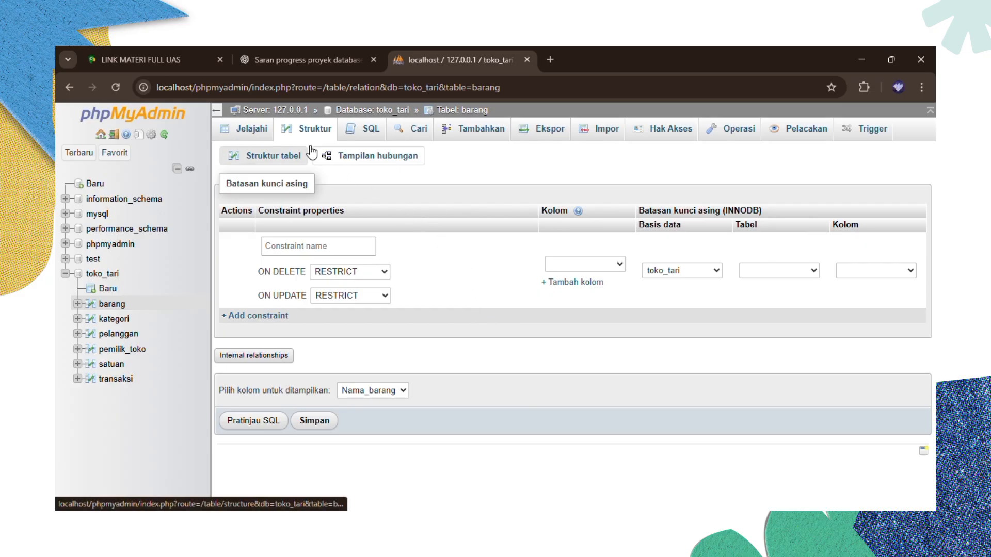
click(369, 142)
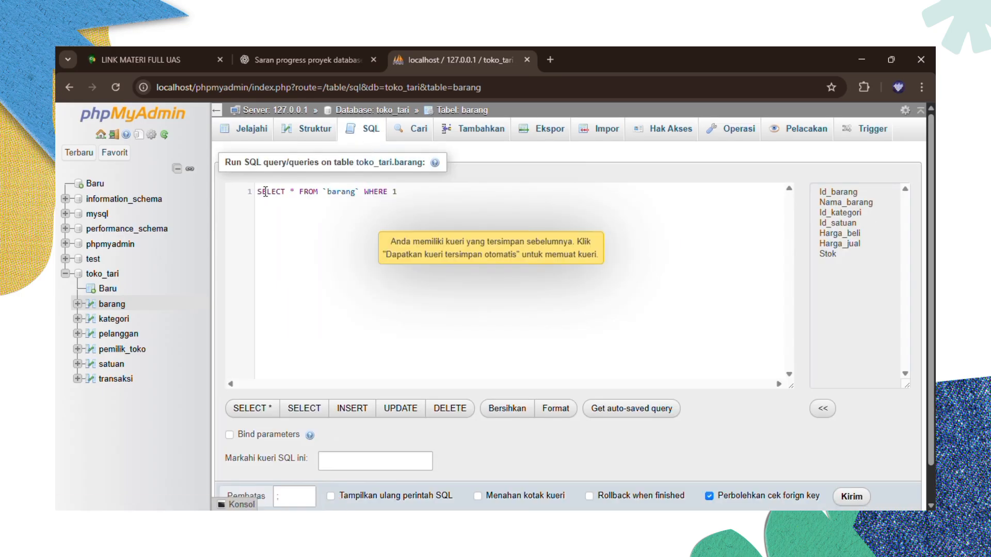
- Replace the default SELECT with ALTER TABLE statements adding fk_kategori and fk_satuan to barang, and run them
text(ALTER TABLE barang ADD CONSTRAINT fk_kategori FOREIGN KEY (id_kategori) REFERENCES kategori(id_kategori) ON UPDATE CASCADE ON DELETE RESTRICT;  ALTER TABLE barang ADD CONSTRAINT fk_satuan FOREIGN KEY (id_satuan) REFERENCES satuan(id_satuan) ON UPDATE CASCADE ON DELETE RESTRICT;)
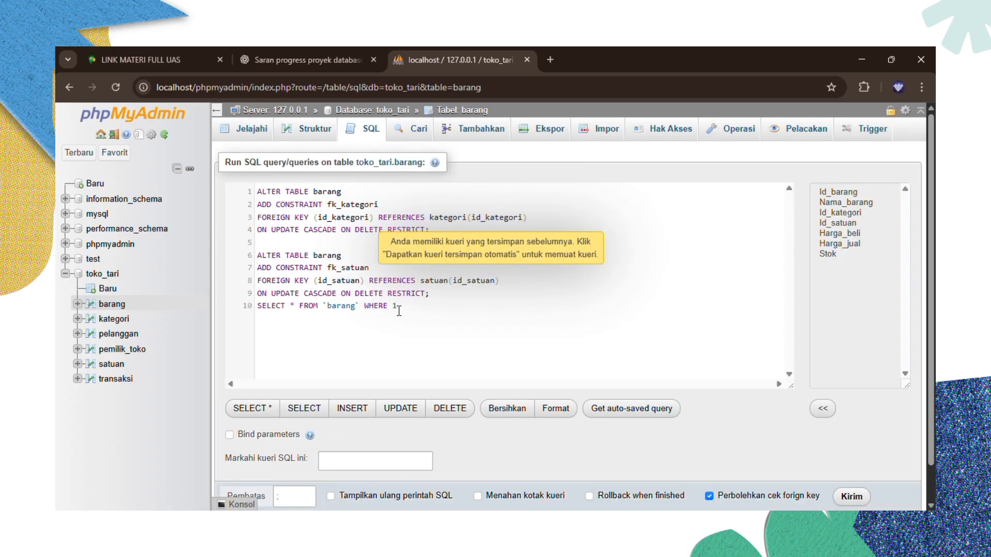
drag(398, 312, 260, 311)
key(BackSpace)
key(BackSpace)
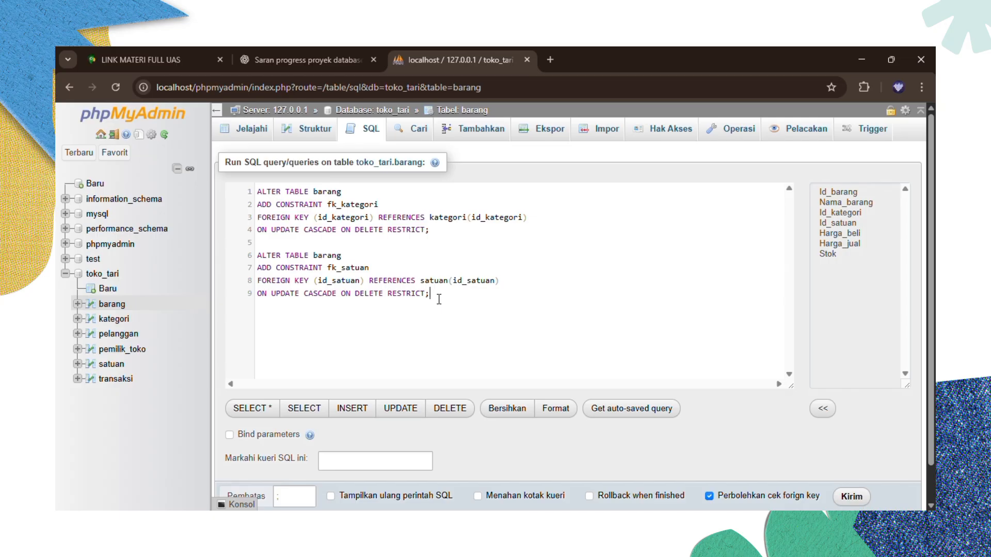
scroll(438, 296, down, 1)
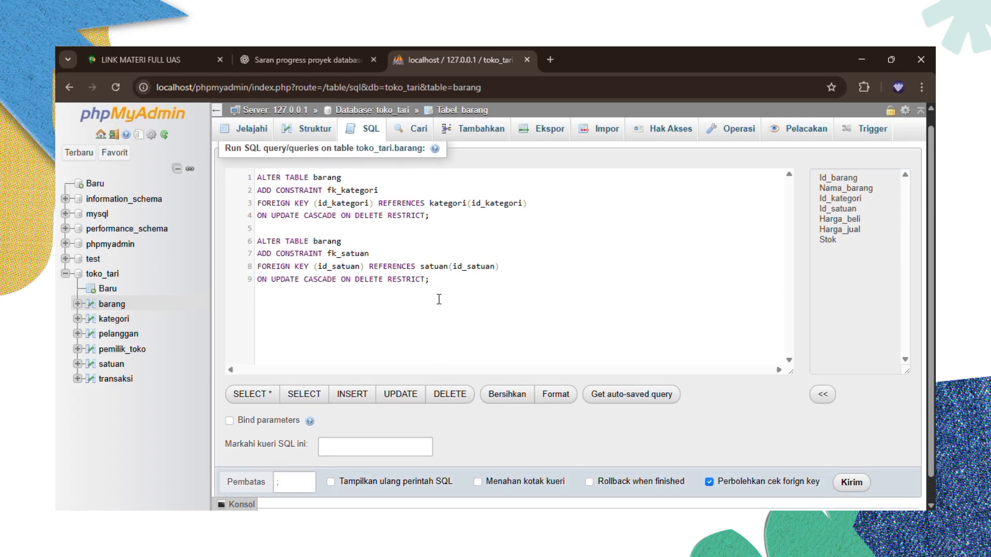
click(850, 484)
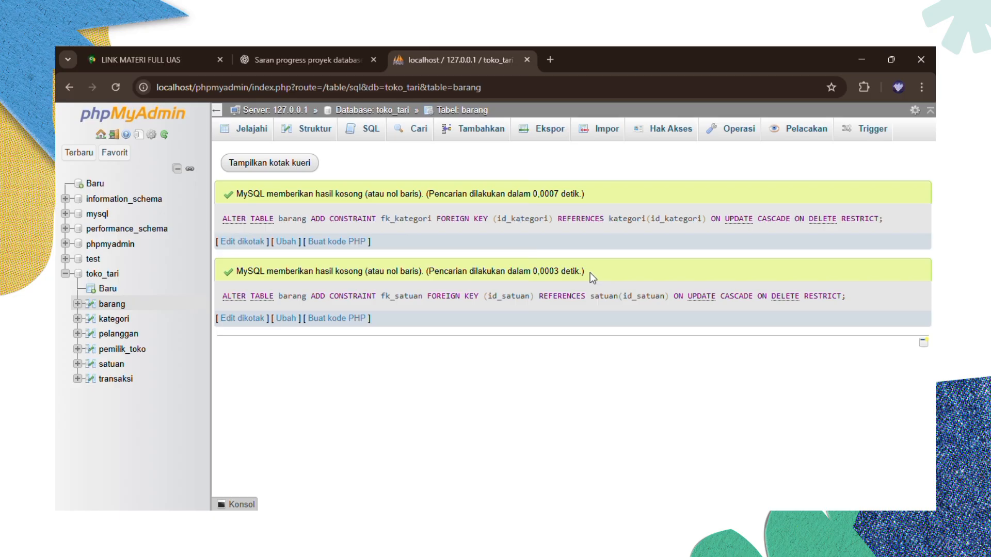
- Open pemilik_toko, check its structure, then browse its rows again
click(128, 350)
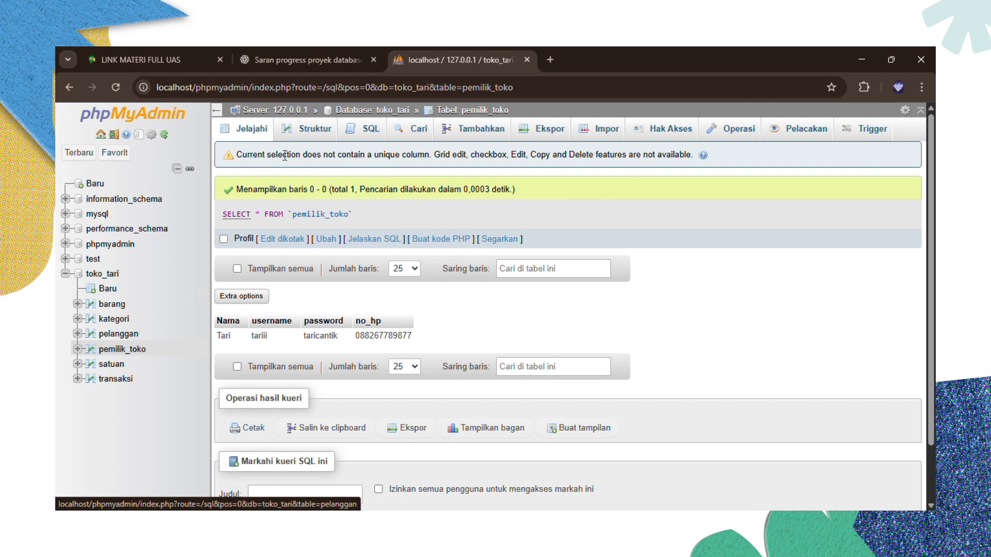
click(305, 135)
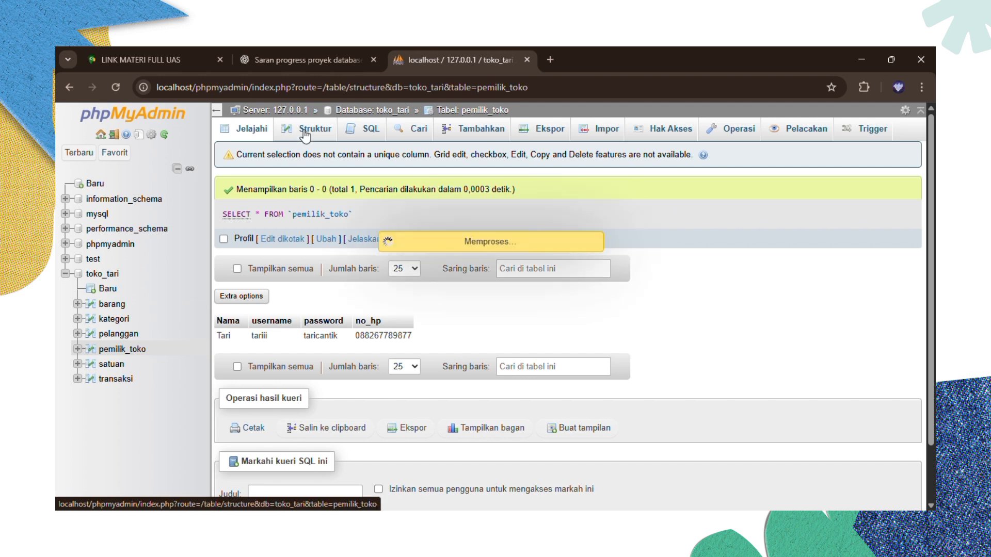
click(256, 135)
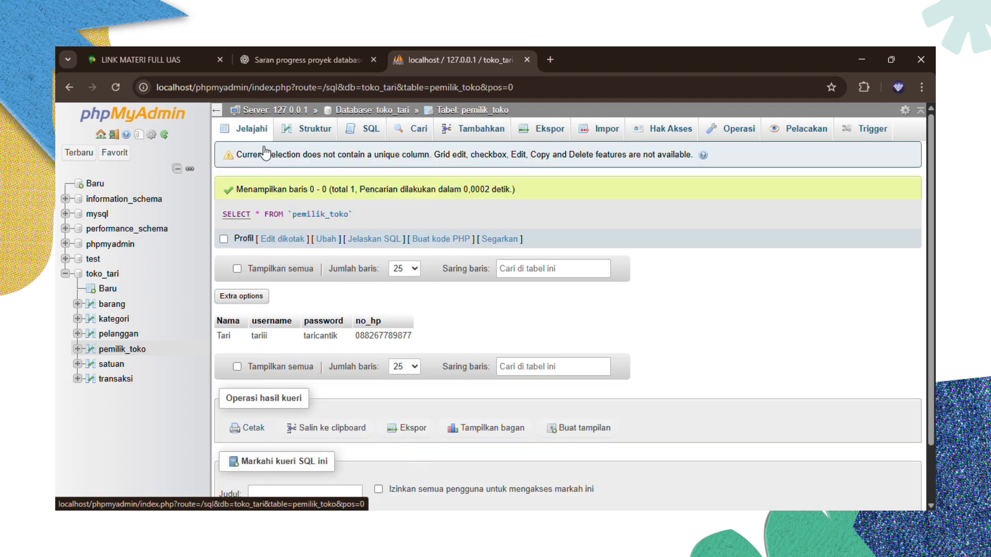
scroll(307, 320, down, 2)
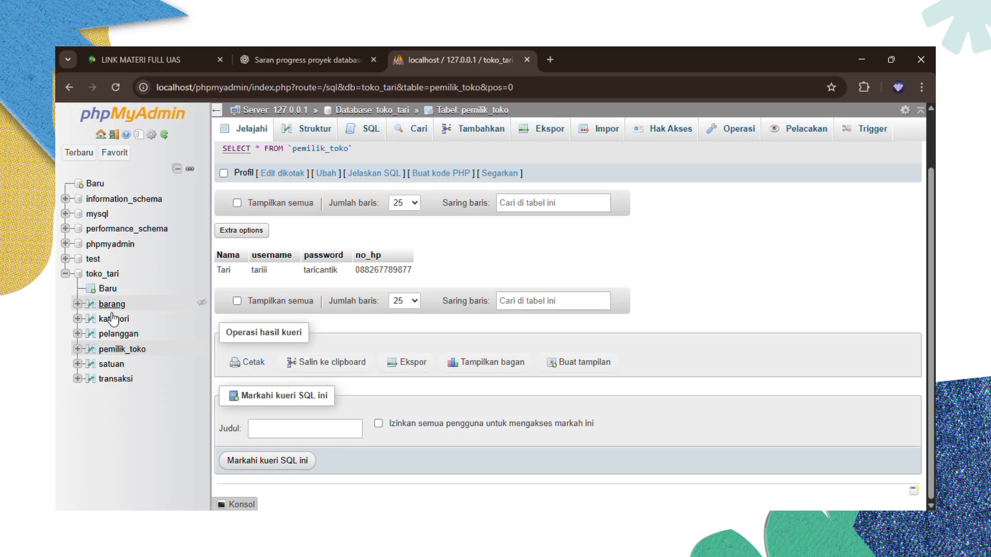
- Browse the pelanggan table, then scroll through transaksi's 11 records
click(99, 337)
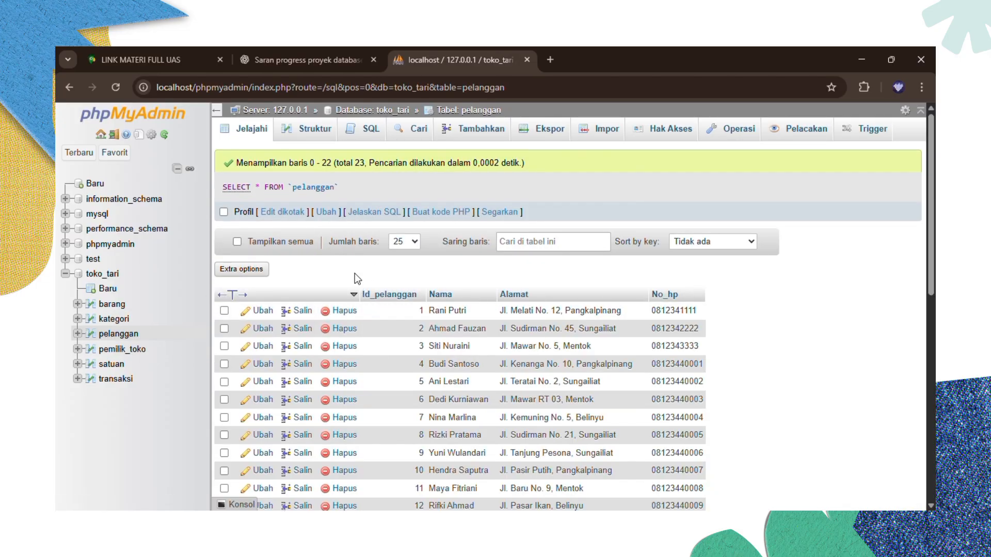
click(117, 381)
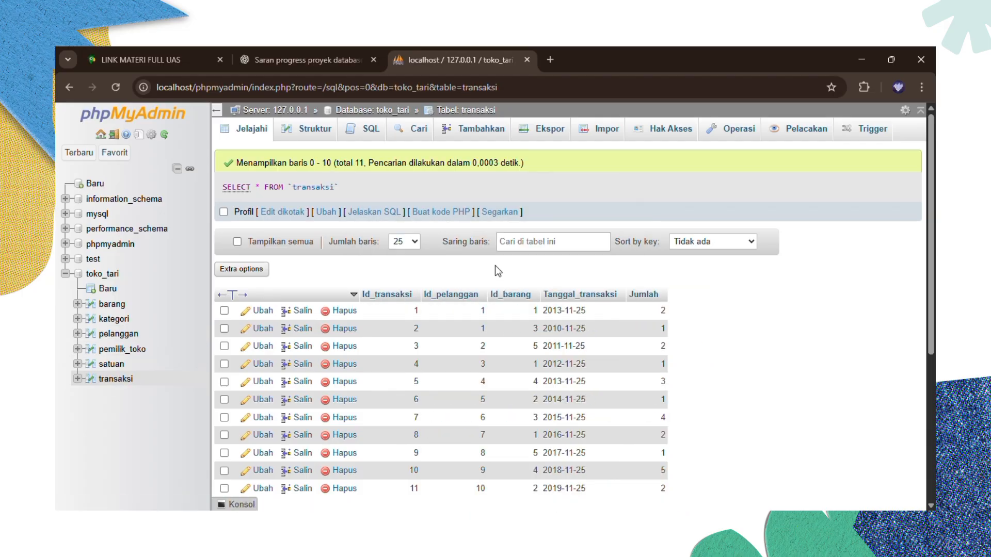
scroll(494, 265, down, 1)
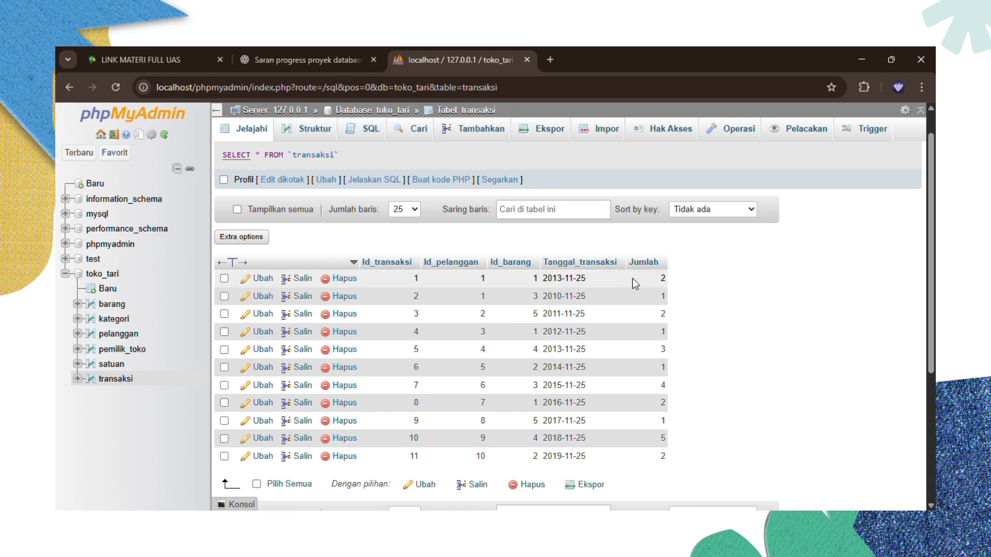
scroll(632, 278, down, 1)
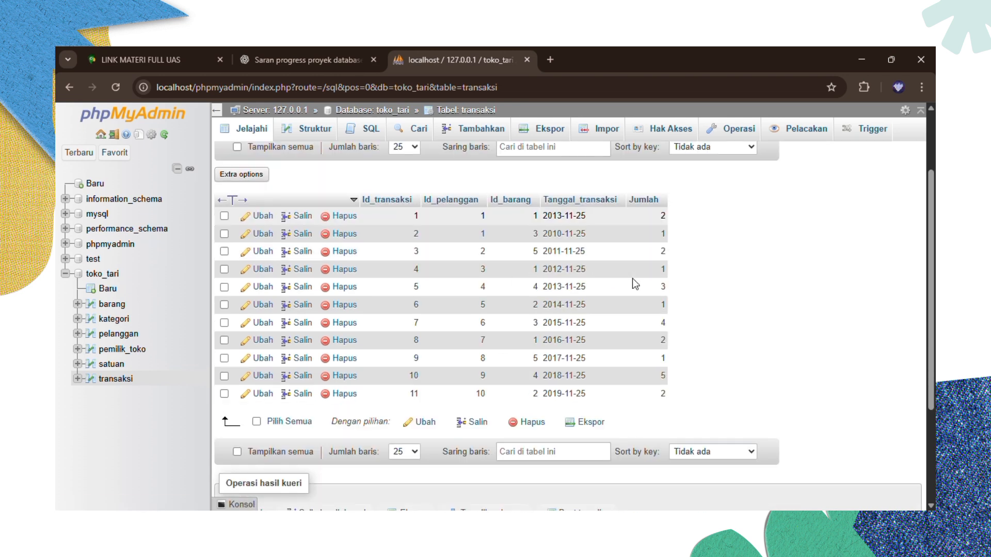
scroll(633, 278, up, 1)
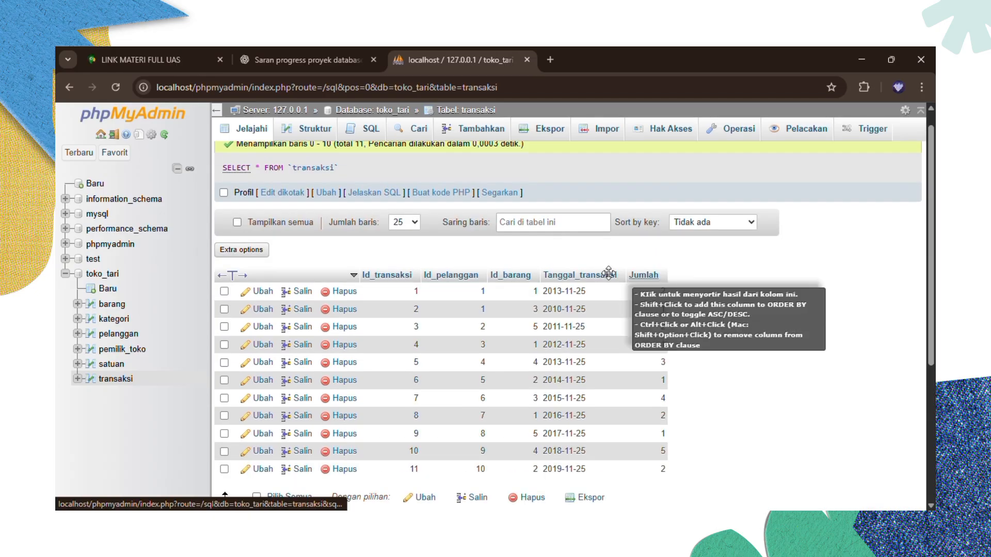
- In transaksi's SQL editor, paste the saved ALTER TABLE statements in place of the default SELECT line
click(371, 128)
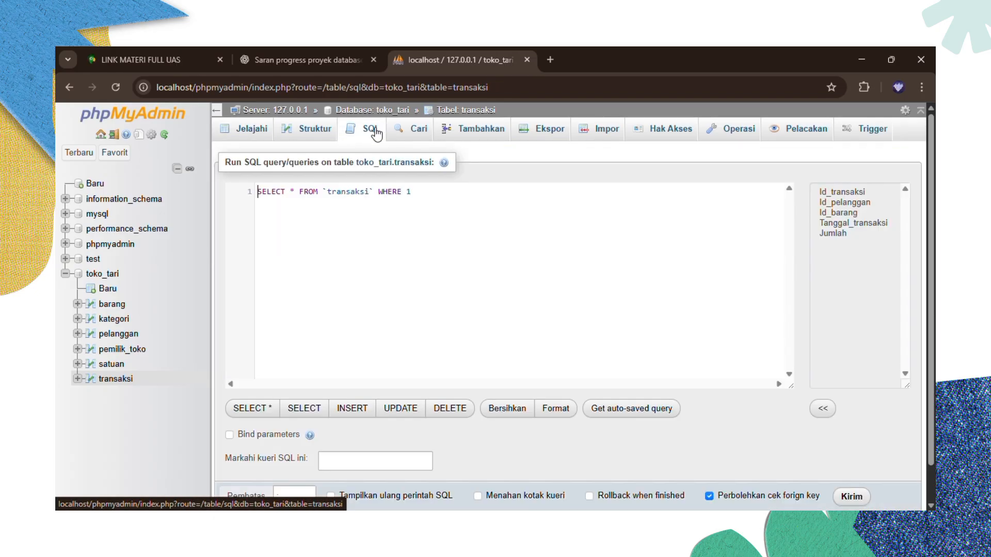
click(256, 192)
text(ALTER TABLE barang ADD CONSTRAINT fk_kategori FOREIGN KEY (id_kategori) REFERENCES kategori(id_kategori) ON UPDATE CASCADE ON DELETE RESTRICT;  ALTER TABLE barang ADD CONSTRAINT fk_satuan FOREIGN KEY (id_satuan) REFERENCES satuan(id_satuan) ON UPDATE CASCADE ON DELETE RESTRICT;)
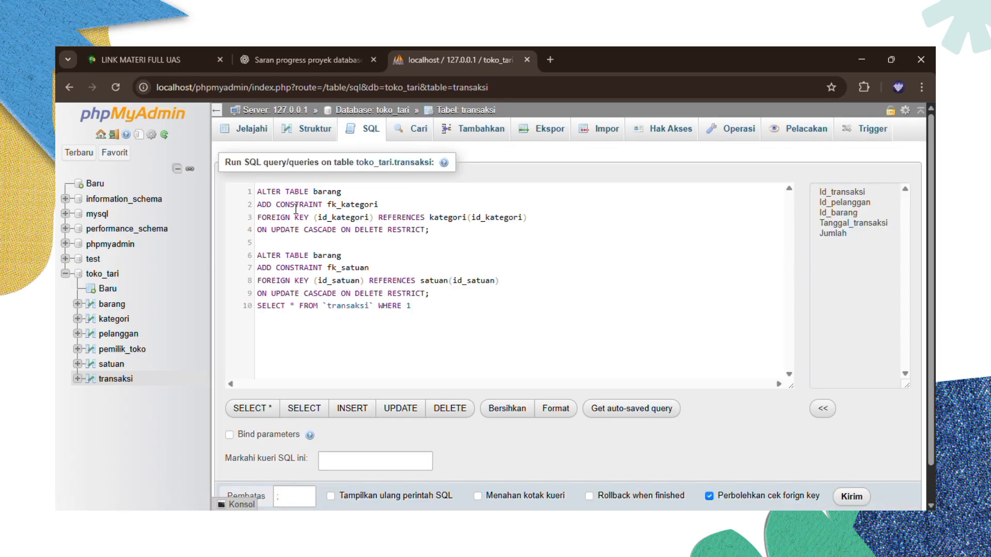
drag(412, 306, 261, 308)
key(BackSpace)
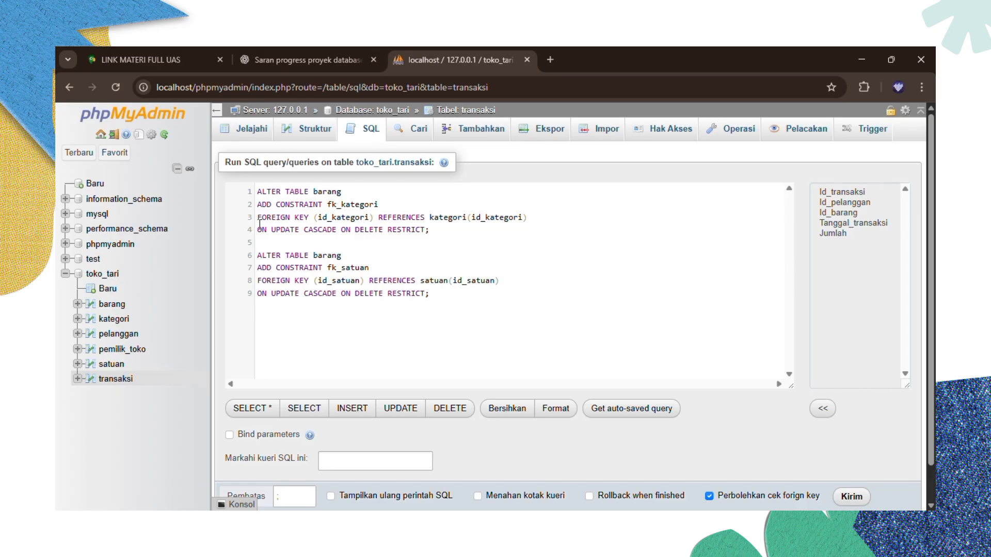
- Change the altered table from barang to transaksi on lines 1 and 6
click(343, 192)
key(BackSpace)
key(BackSpace)
key(BackSpace)
key(BackSpace)
key(BackSpace)
key(BackSpace)
text(transaksi)
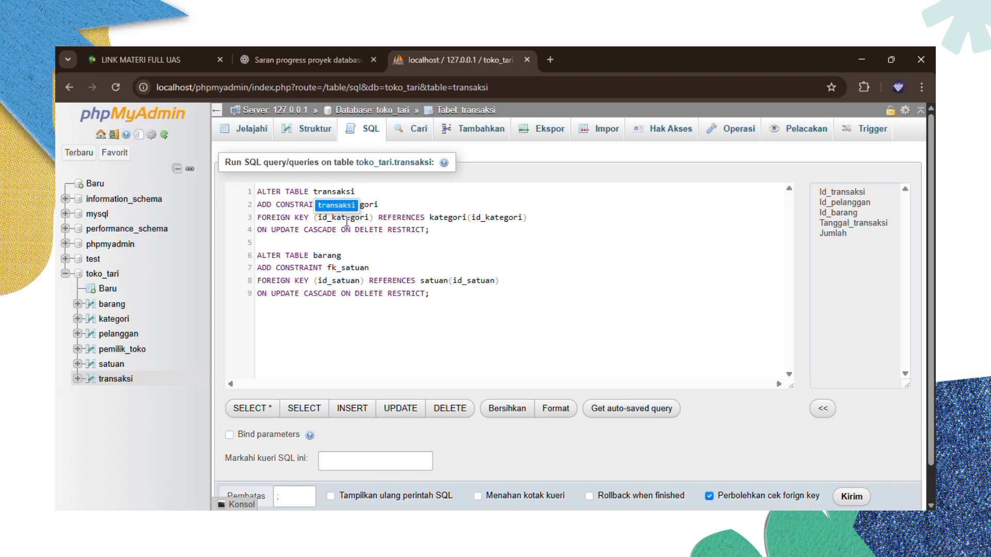
click(354, 256)
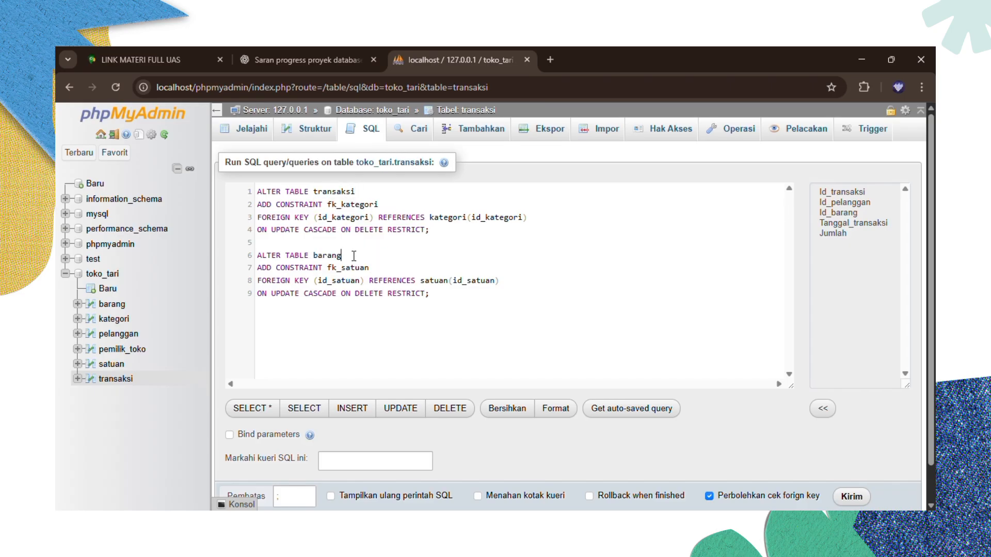
key(BackSpace)
key(BackSpace)
key(BackSpace)
key(BackSpace)
key(BackSpace)
key(BackSpace)
text(transaksi)
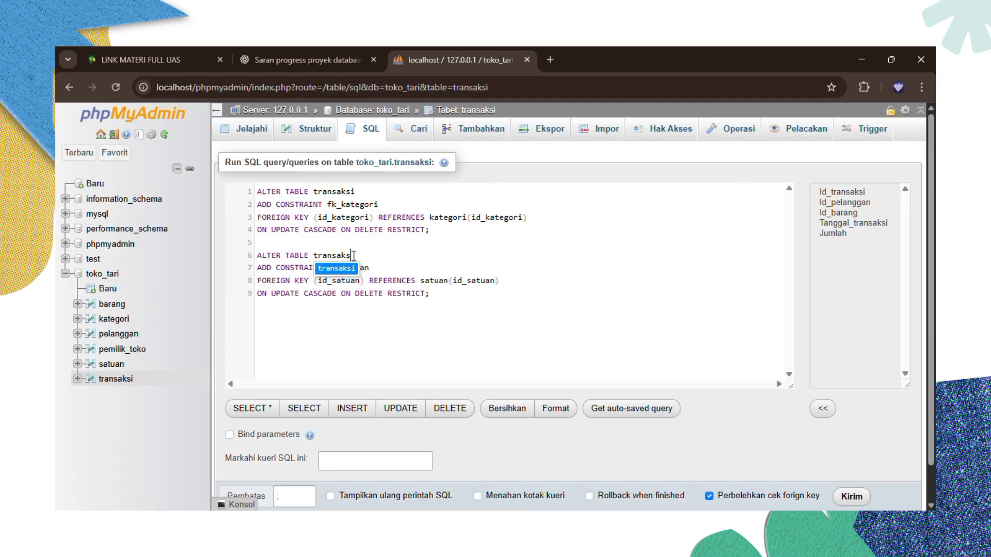
click(386, 277)
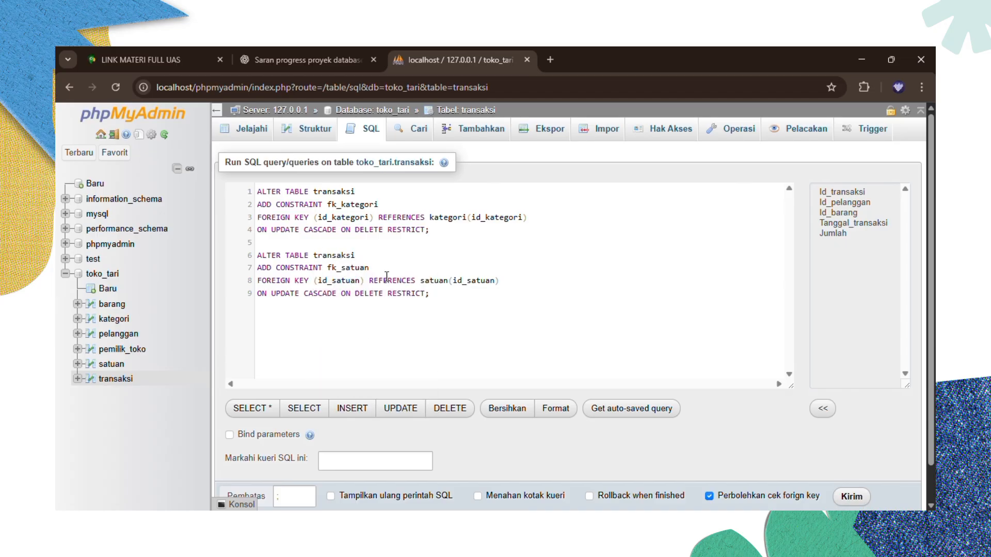
- Rename the two constraints to fk_pelanggan and fk_barang
click(389, 204)
key(BackSpace)
key(BackSpace)
key(BackSpace)
key(BackSpace)
key(BackSpace)
key(BackSpace)
key(BackSpace)
key(BackSpace)
text(kategori)
click(396, 202)
key(BackSpace)
key(BackSpace)
key(BackSpace)
key(BackSpace)
key(BackSpace)
key(BackSpace)
key(BackSpace)
- Set the key and referenced columns to id_pelanggan on line 3 and id_barang on line 8
key(BackSpace)
text(pelanggan)
click(388, 270)
key(BackSpace)
key(BackSpace)
key(BackSpace)
key(BackSpace)
key(BackSpace)
key(BackSpace)
text(barang)
click(369, 217)
key(BackSpace)
key(BackSpace)
key(BackSpace)
key(BackSpace)
key(BackSpace)
key(BackSpace)
key(BackSpace)
key(BackSpace)
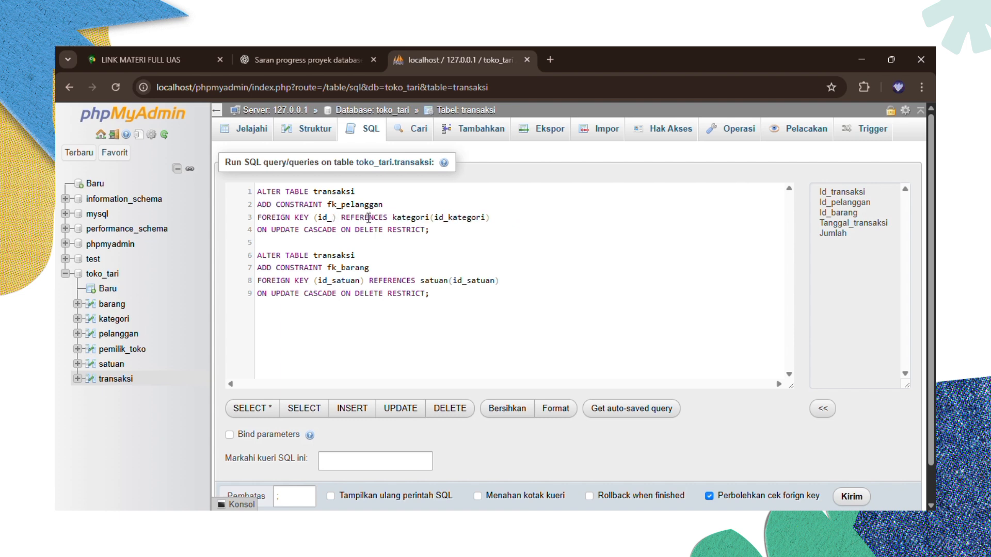
text(pelanggan)
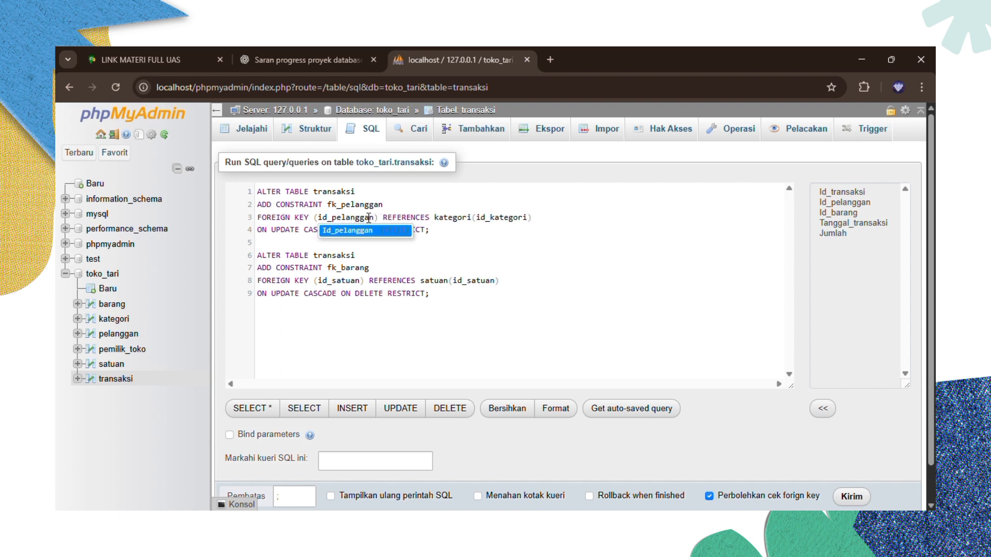
click(527, 217)
key(BackSpace)
key(BackSpace)
key(BackSpace)
key(BackSpace)
key(BackSpace)
key(BackSpace)
key(BackSpace)
key(BackSpace)
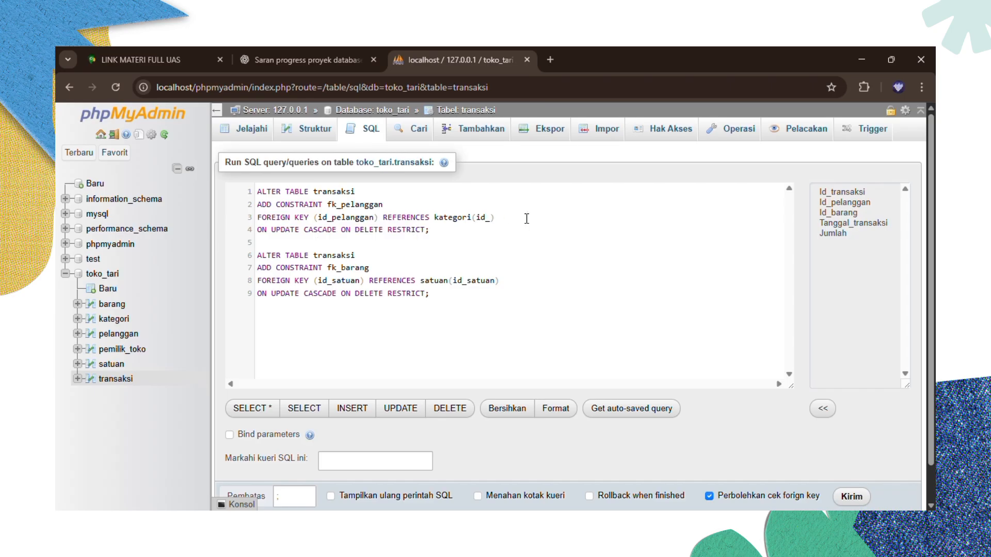
text(pelanggan)
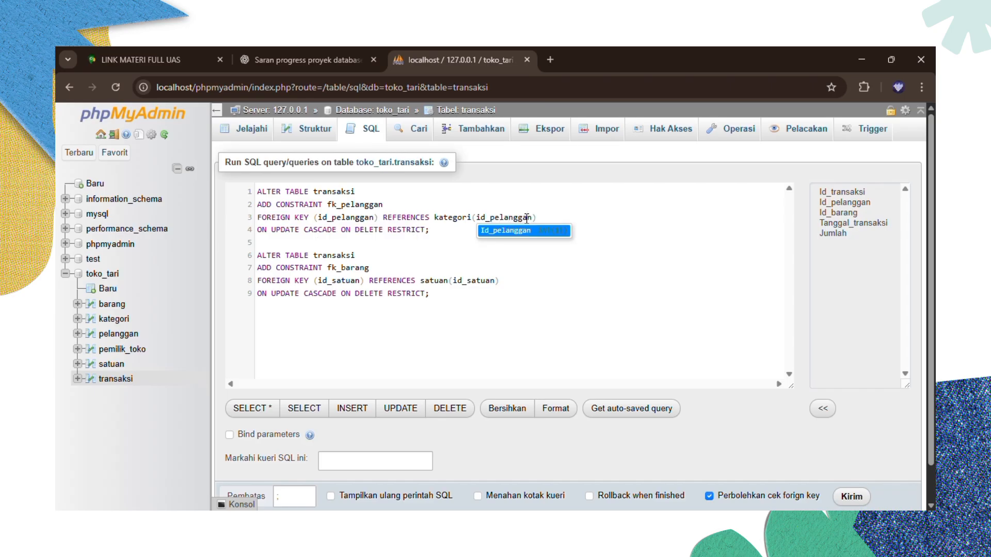
click(360, 283)
key(BackSpace)
key(BackSpace)
key(BackSpace)
key(BackSpace)
key(BackSpace)
key(BackSpace)
text(barang)
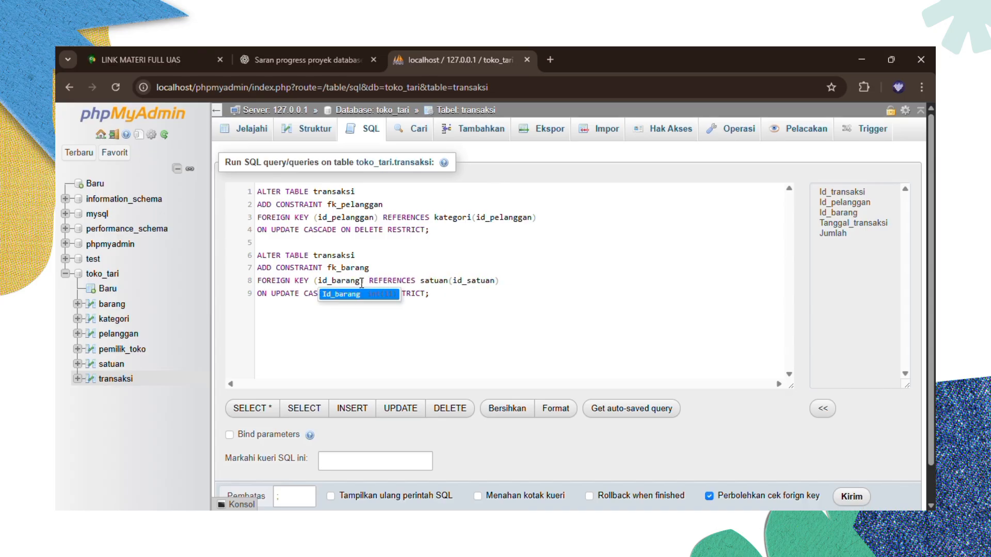
click(497, 281)
key(BackSpace)
key(BackSpace)
key(BackSpace)
key(BackSpace)
key(BackSpace)
key(BackSpace)
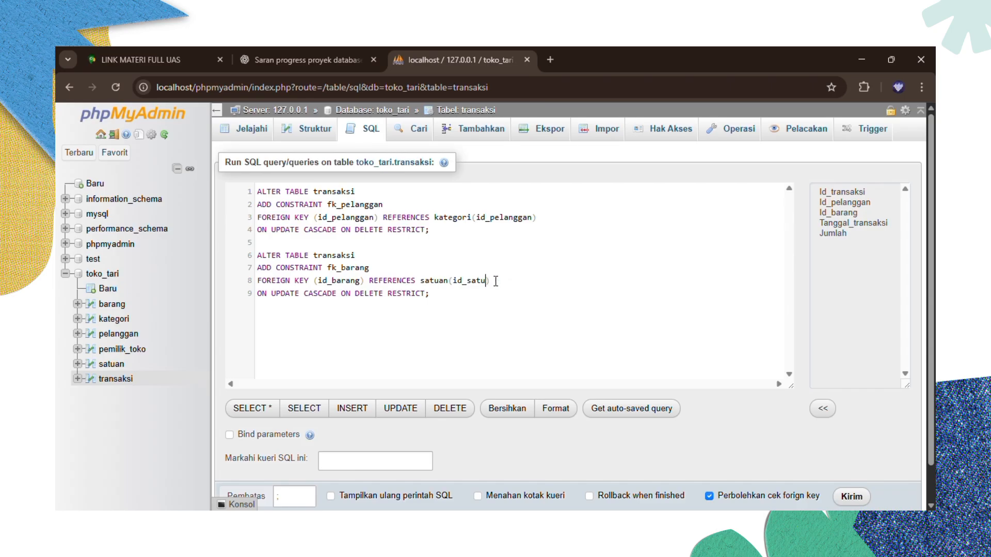
text(barang)
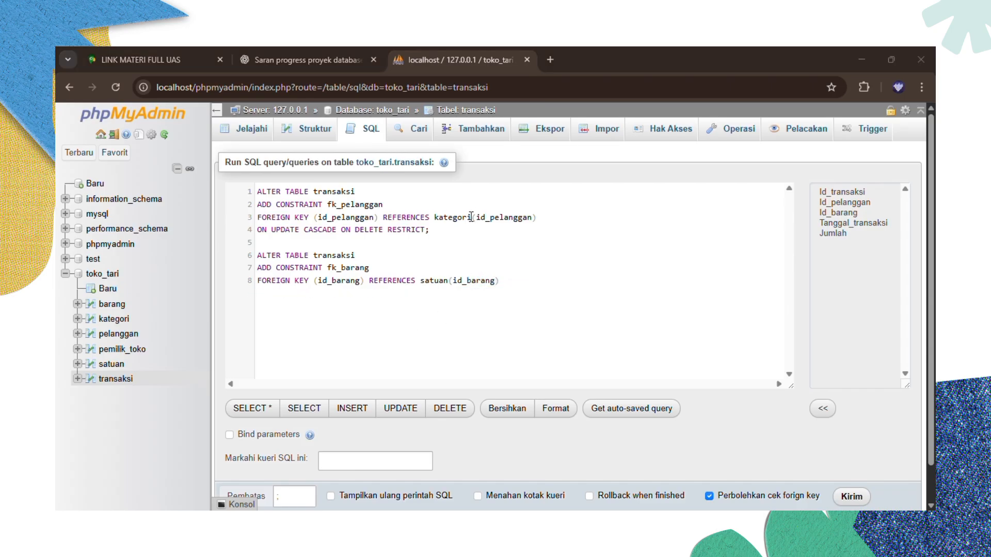
- Point the references at the pelanggan and barang tables instead of kategori and satuan
click(470, 217)
key(BackSpace)
key(BackSpace)
key(BackSpace)
key(BackSpace)
key(BackSpace)
key(BackSpace)
key(BackSpace)
key(BackSpace)
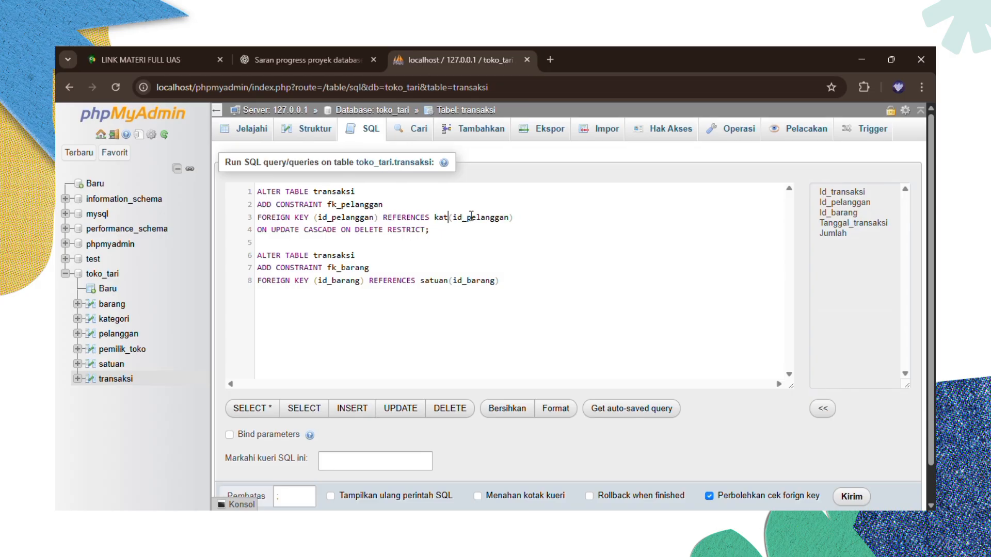
text(pel)
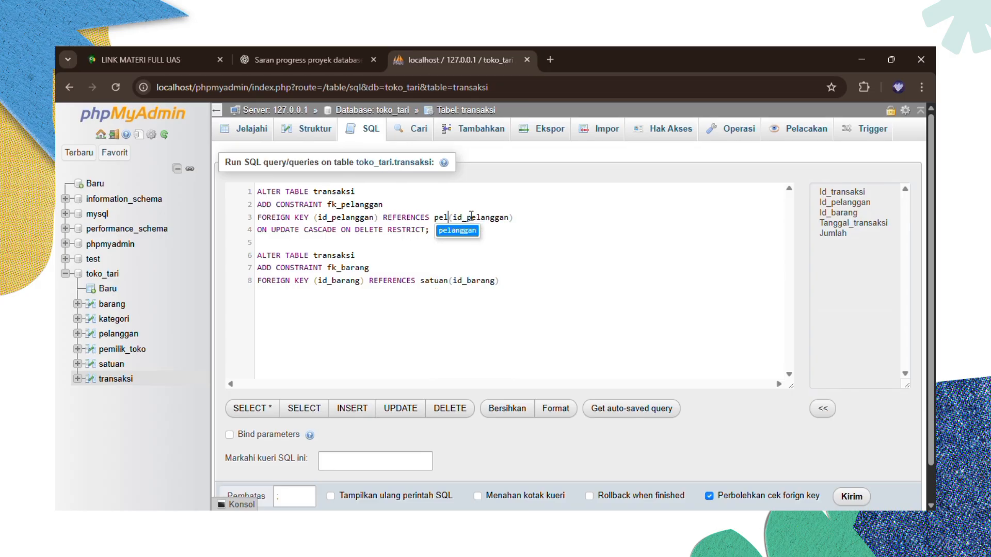
text(anggan)
click(448, 280)
key(BackSpace)
key(BackSpace)
key(BackSpace)
key(BackSpace)
key(BackSpace)
key(BackSpace)
text(baran)
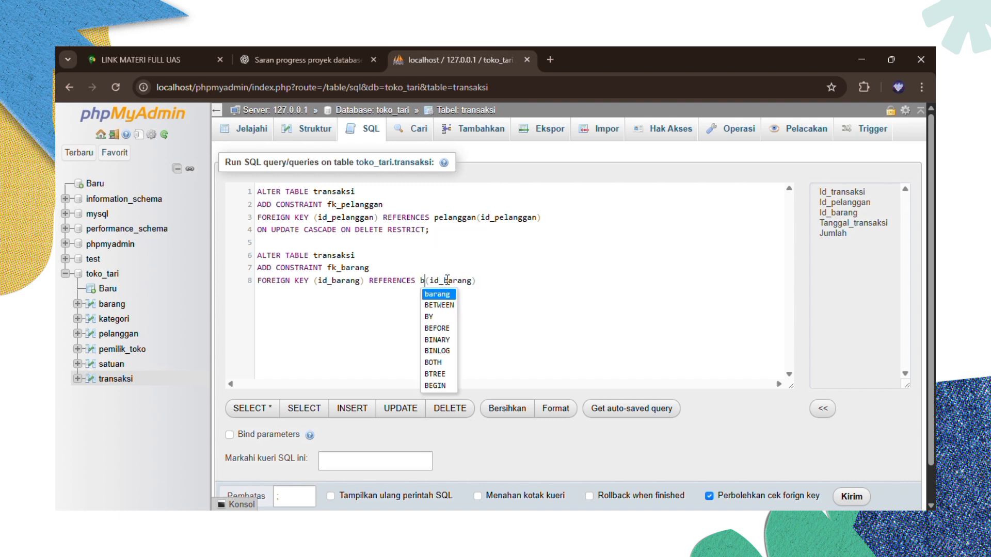
text(g)
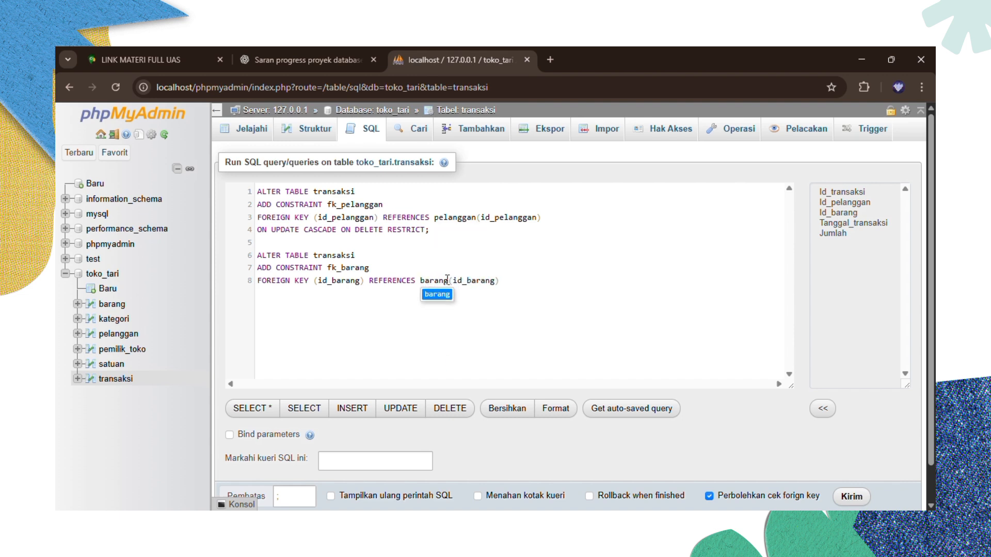
click(506, 279)
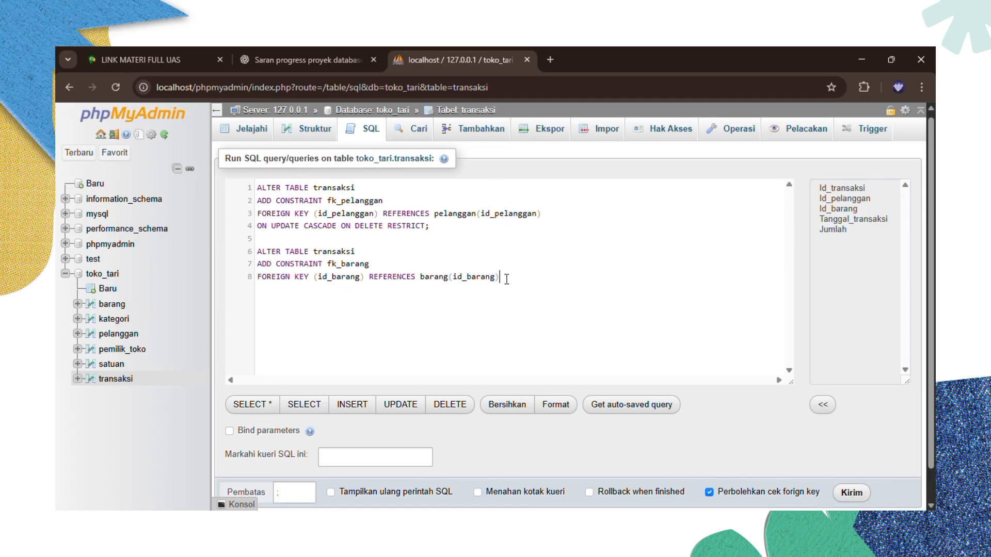
scroll(516, 281, down, 2)
- Run the queries adding fk_pelanggan and fk_barang to transaksi, then open the toko_tari overview
click(865, 459)
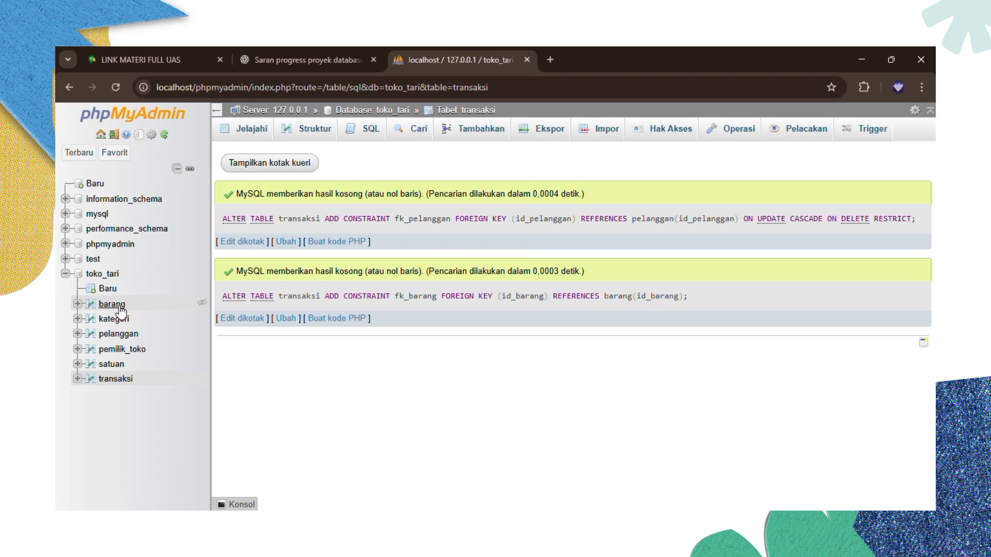
click(108, 279)
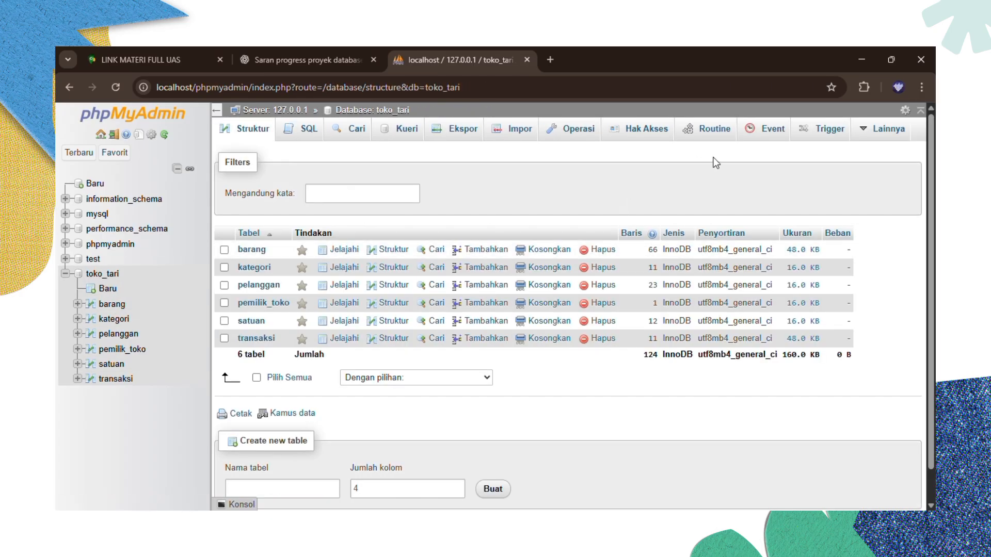
click(872, 133)
- Show toko_tari in the Designer, close the SQL upload panel, and place transaksi beside pemilik_toko
click(849, 177)
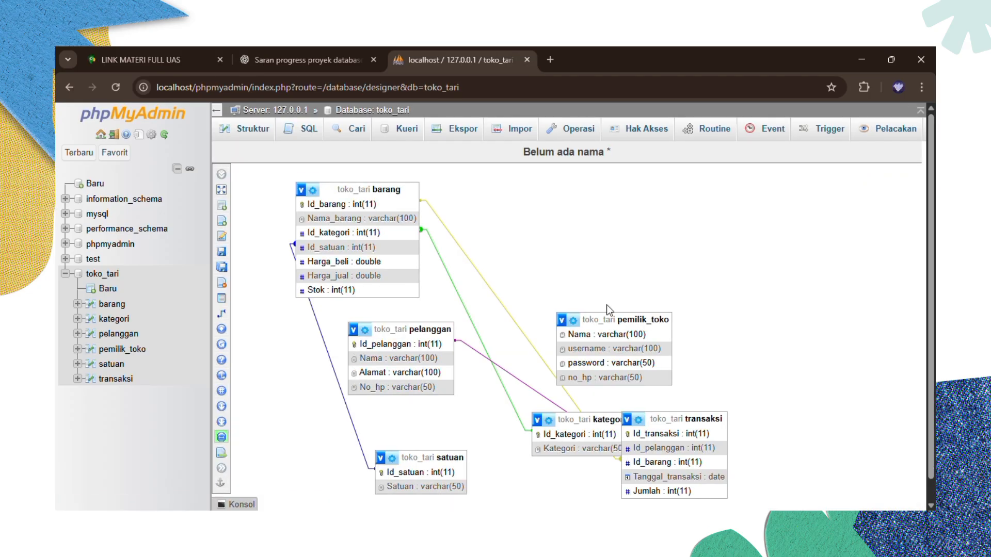
scroll(607, 308, down, 1)
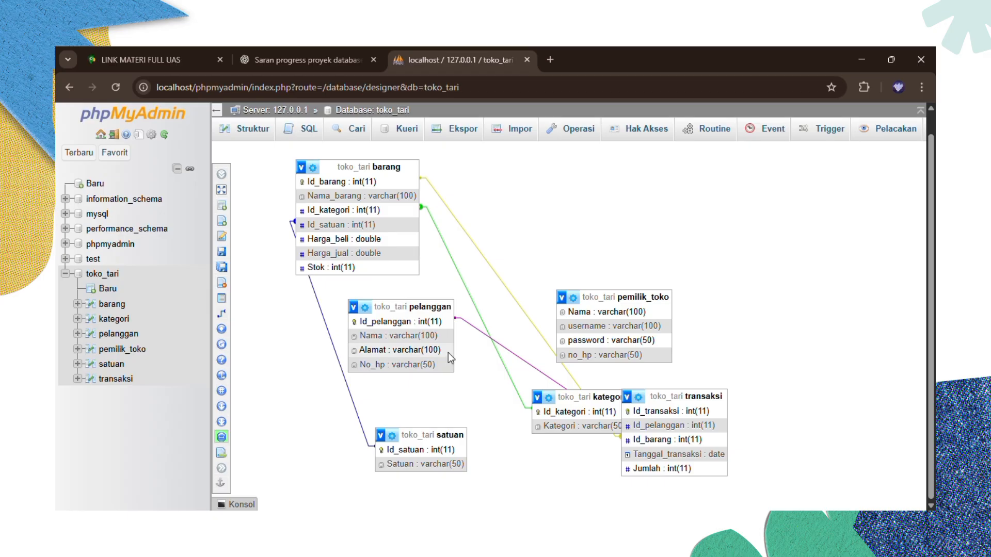
mouse_move(639, 399)
mouse_down()
mouse_move(653, 379)
mouse_move(649, 392)
mouse_up()
click(891, 329)
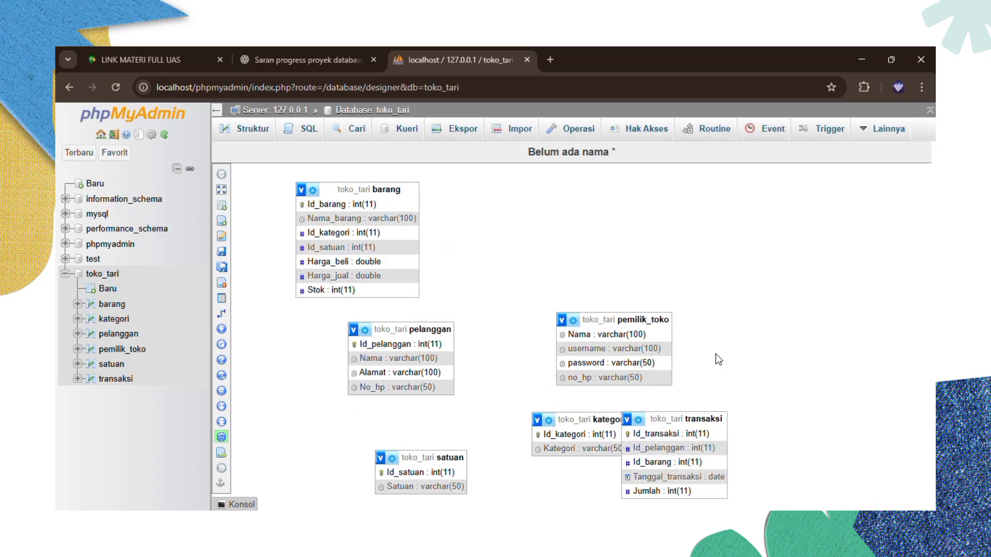
drag(666, 423, 757, 297)
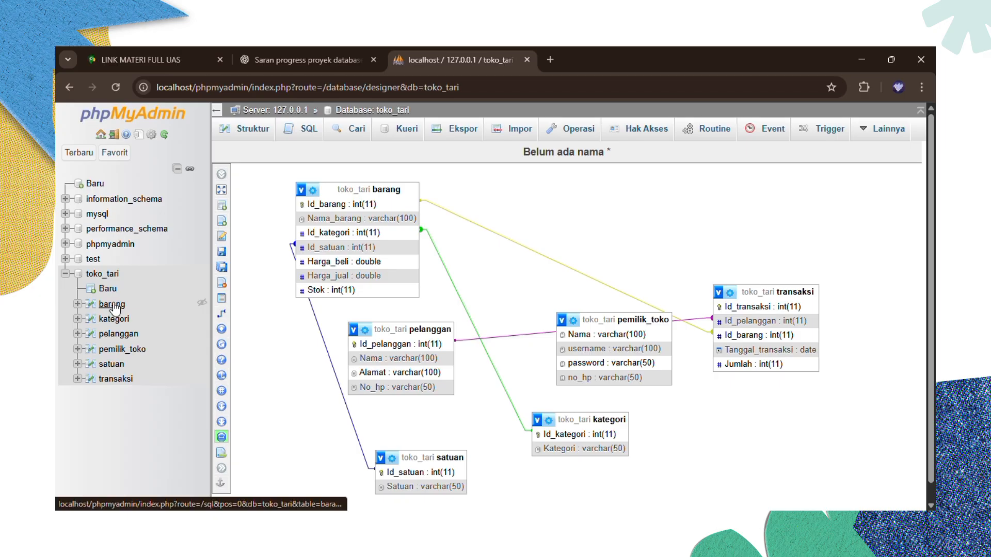
- Browse barang, kategori, pelanggan, pemilik_toko, satuan and transaksi in turn, then go to the Ekspor page
click(113, 305)
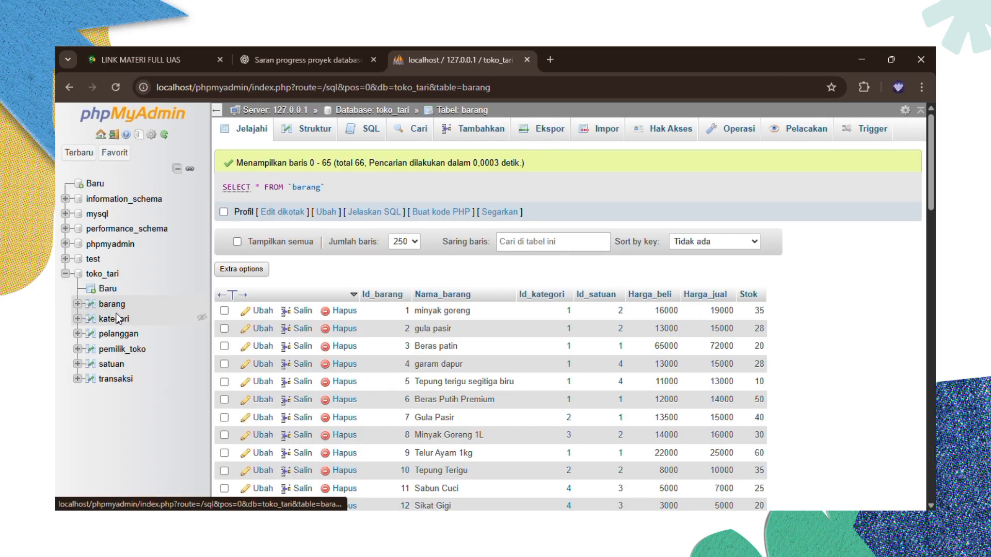
click(118, 319)
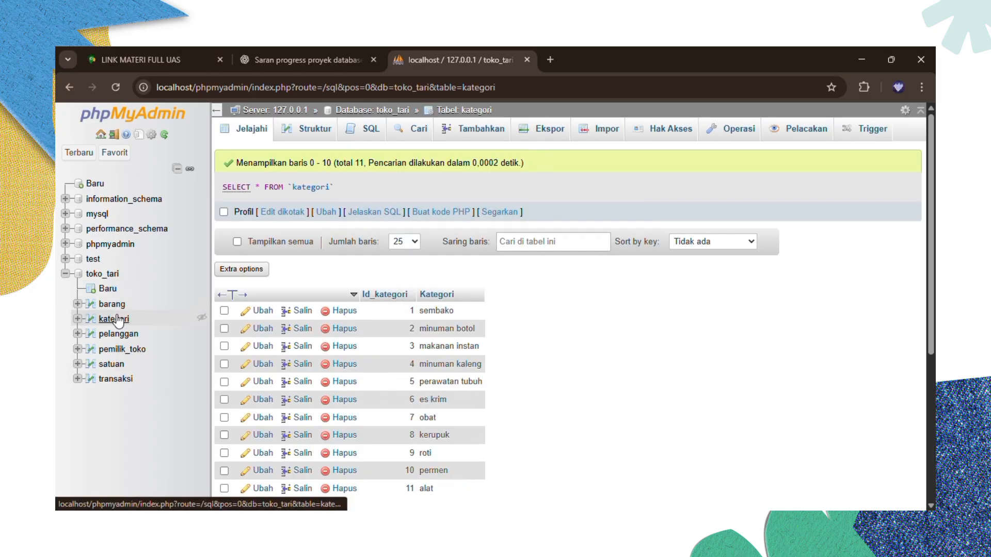
click(127, 335)
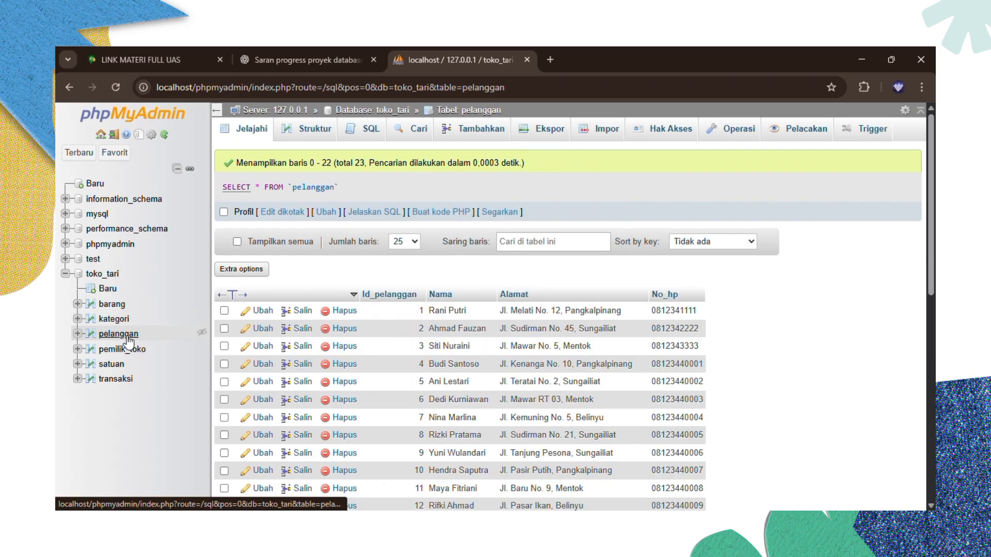
click(126, 350)
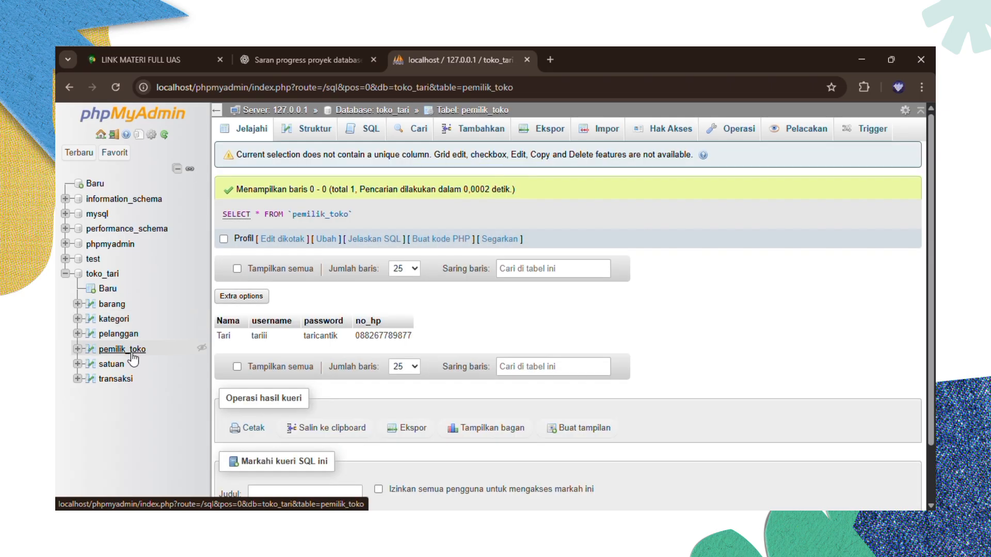
click(116, 365)
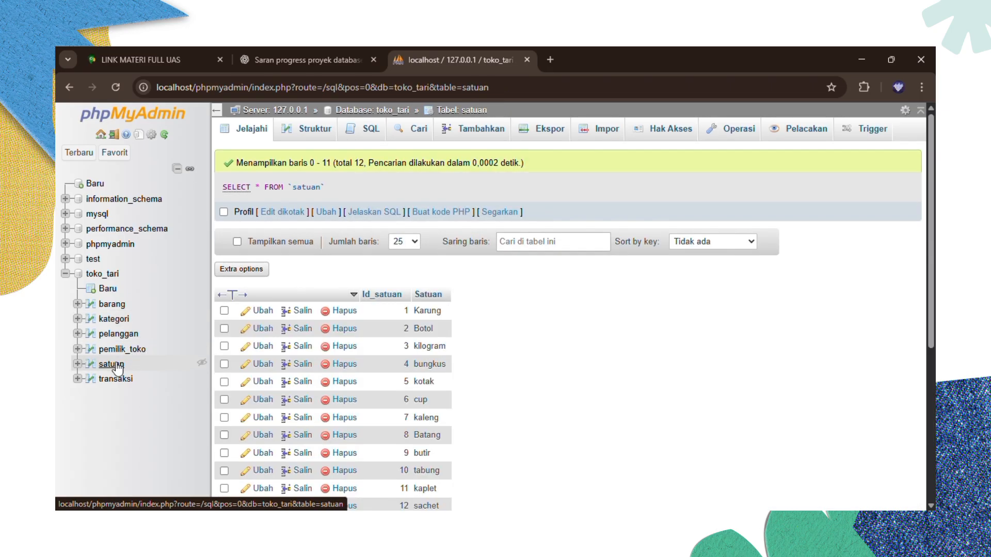
click(123, 380)
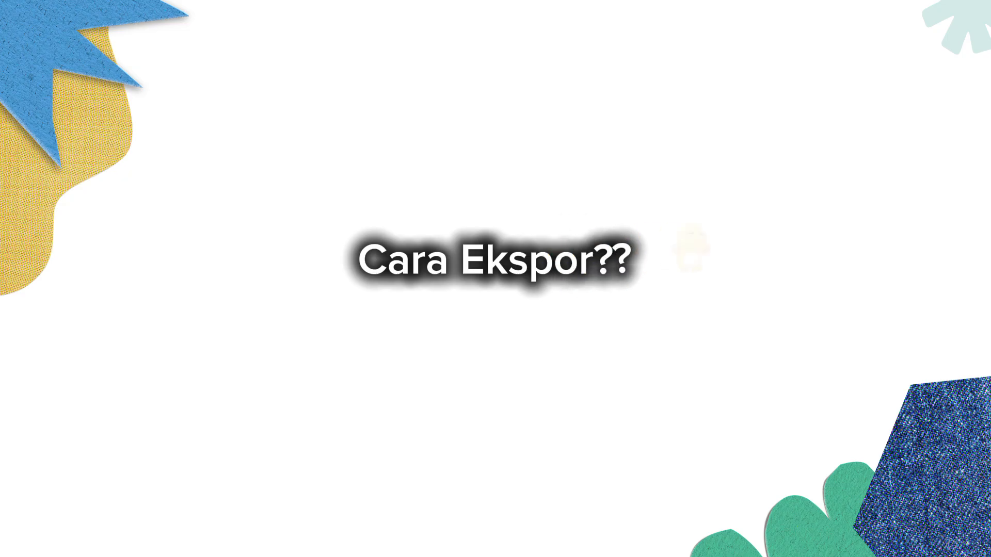
click(457, 128)
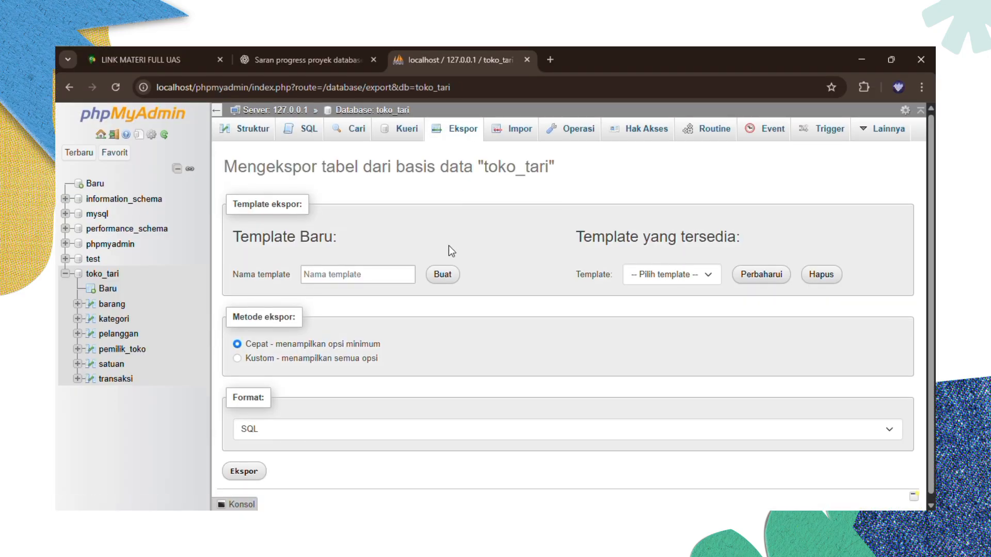
- Export toko_tari with the Quick method and SQL format, downloading toko_tari.sql (10.7 KB)
scroll(445, 249, down, 1)
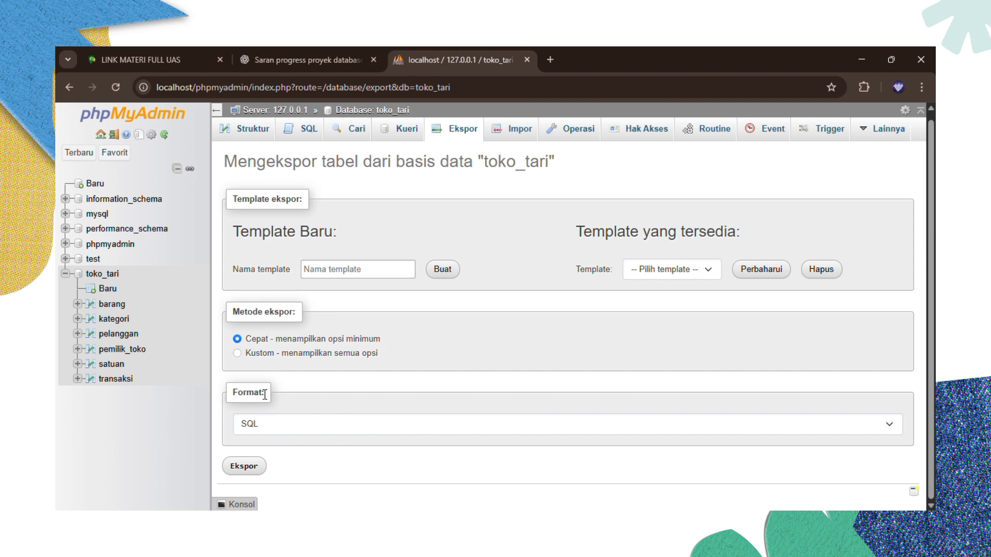
scroll(528, 389, up, 1)
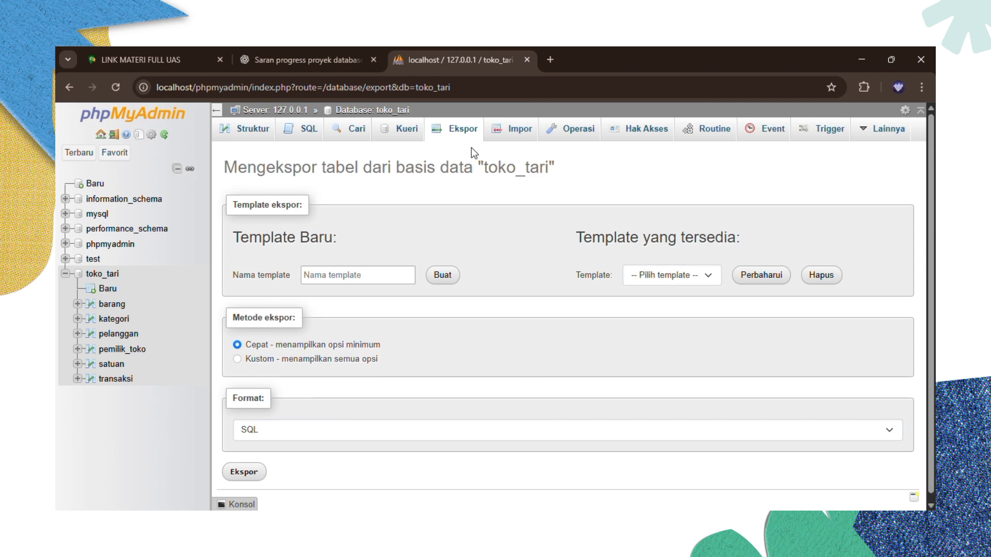
click(885, 431)
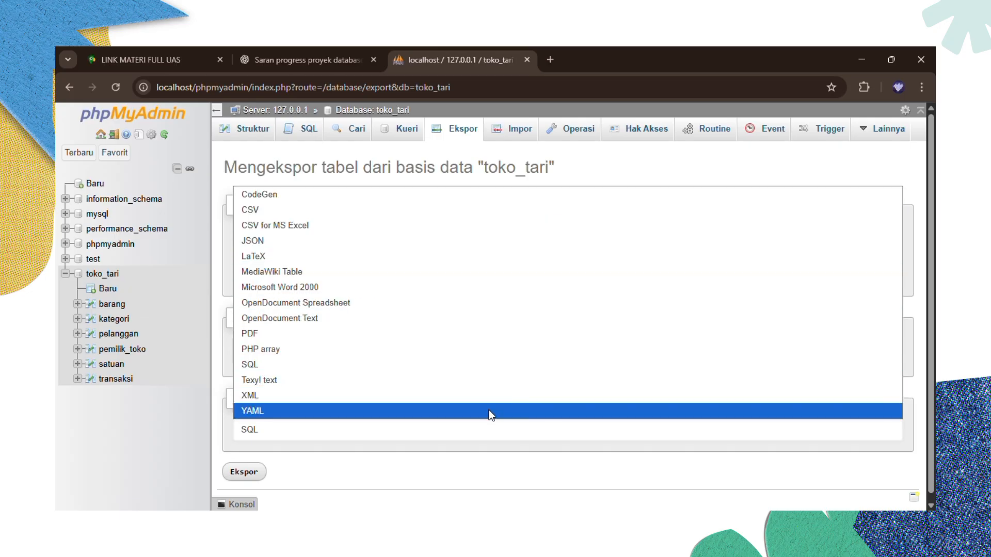
click(431, 436)
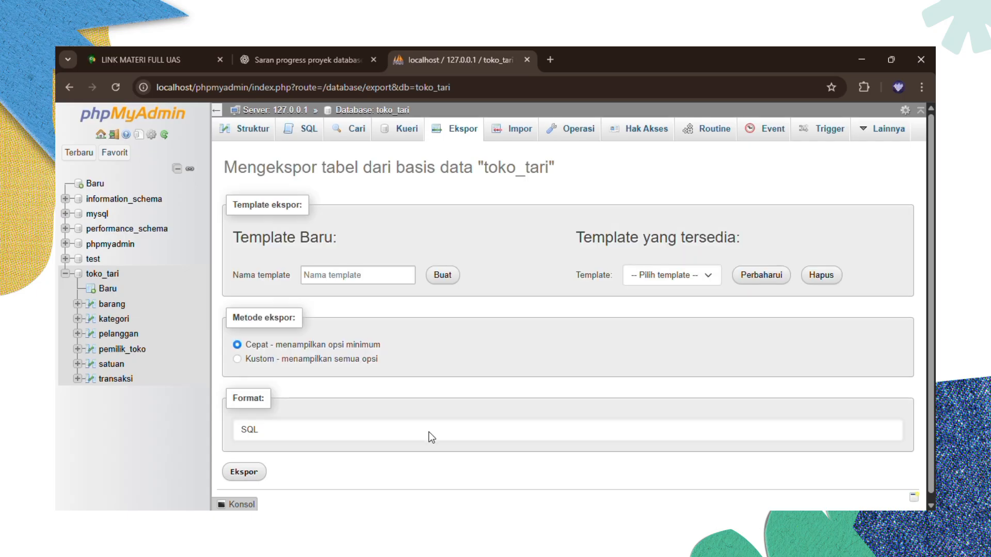
scroll(269, 438, down, 1)
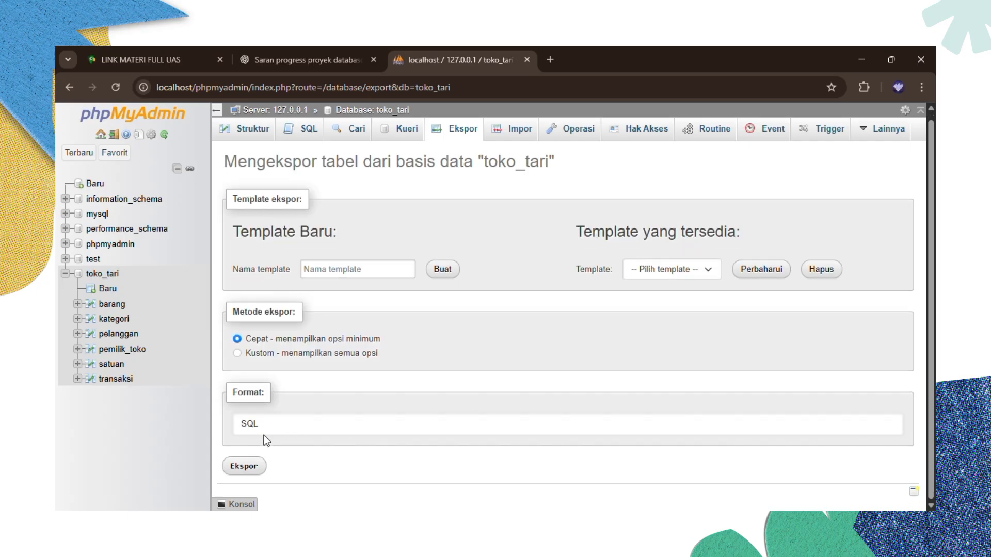
click(247, 465)
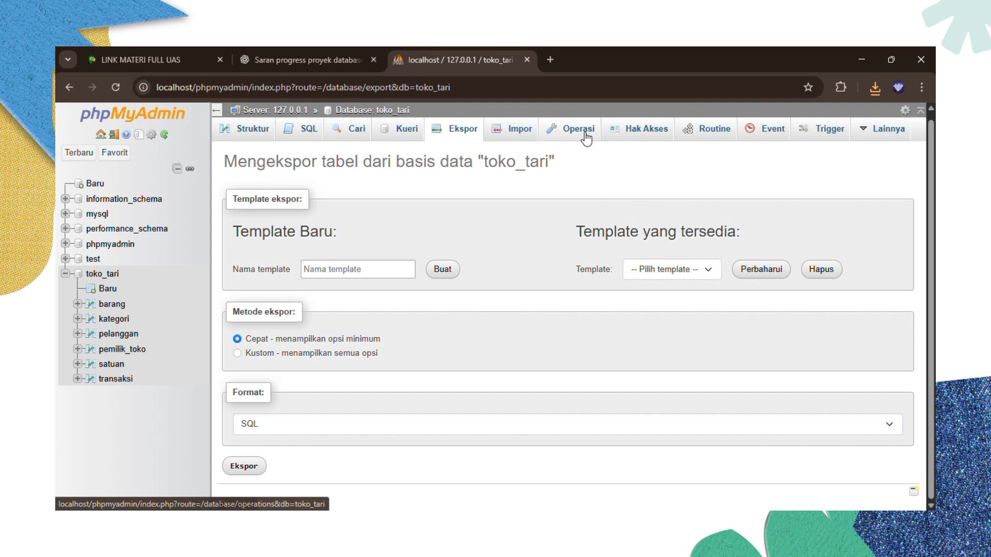
- Check that toko_tari.sql downloaded, then drop toko_tari from its Operasi page and confirm
click(583, 130)
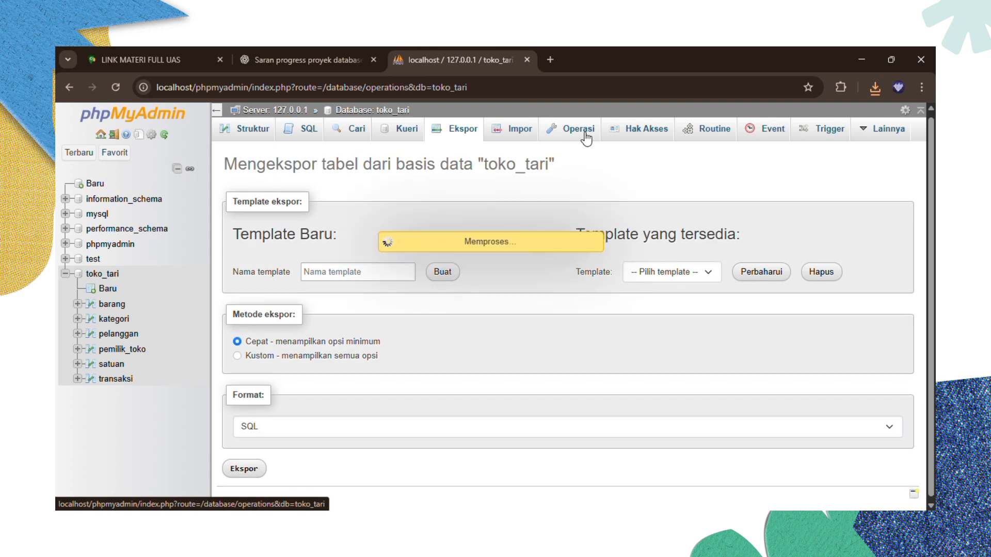
scroll(500, 282, down, 4)
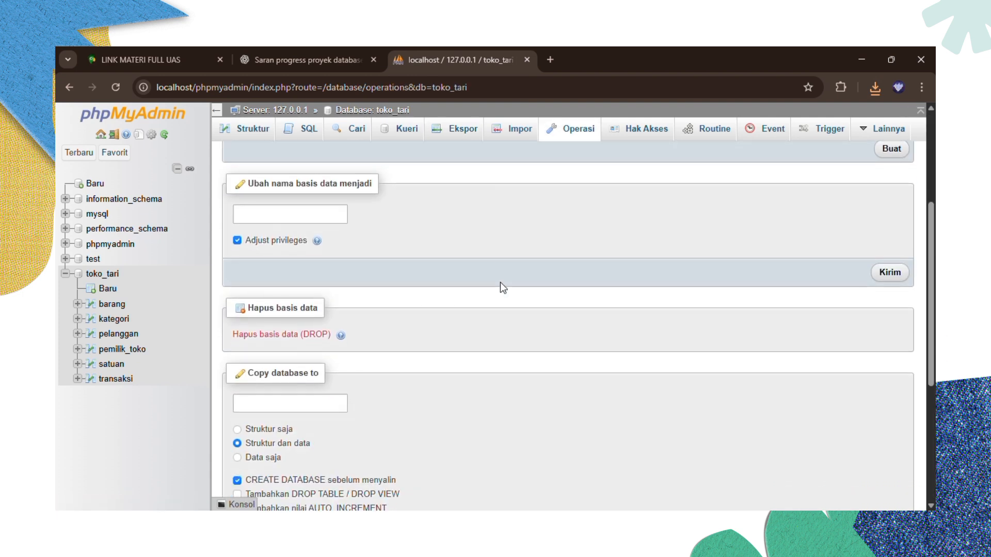
scroll(500, 283, up, 1)
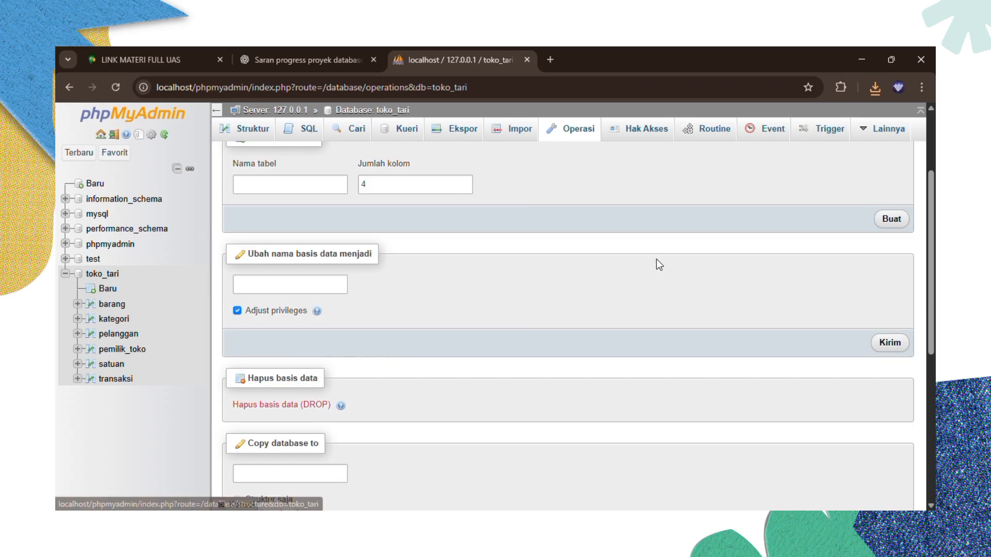
click(870, 91)
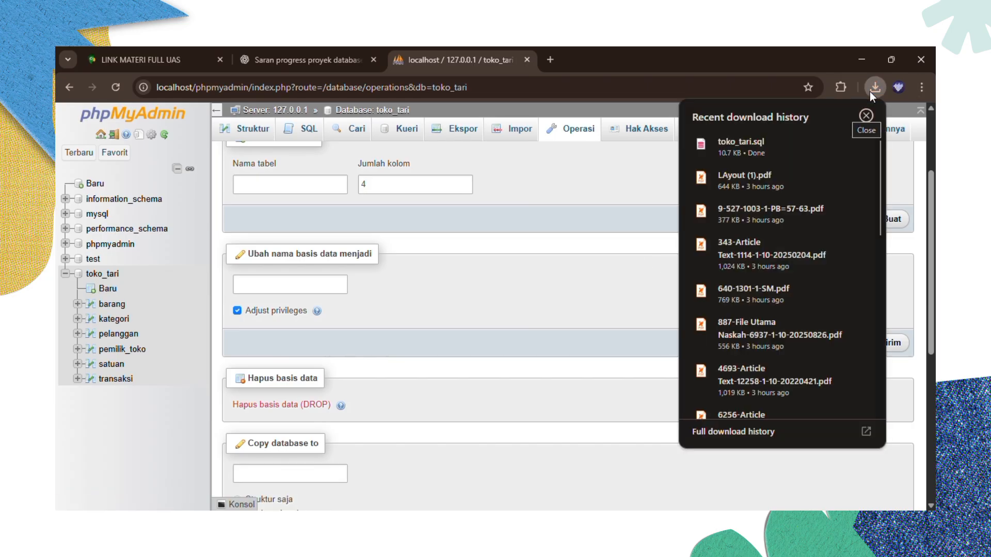
click(627, 162)
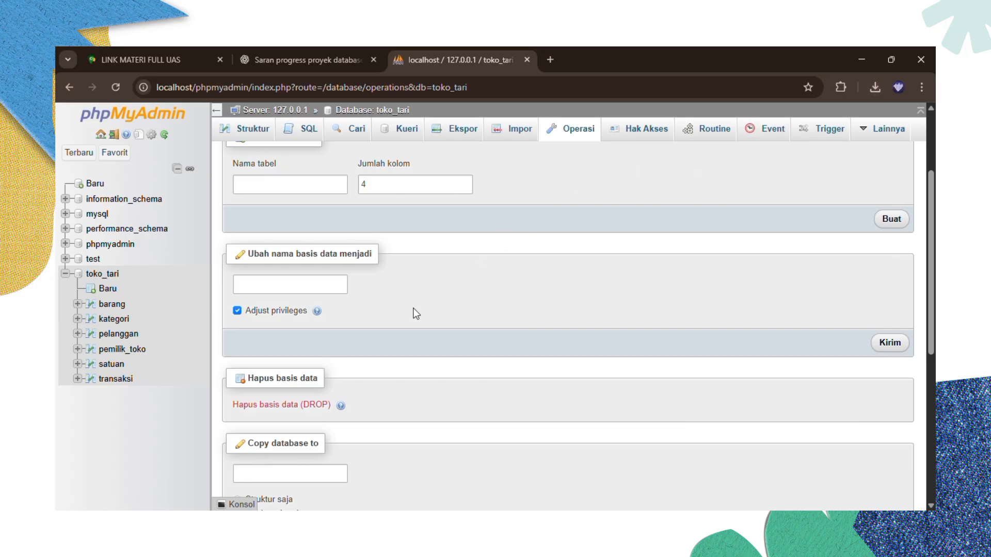
click(313, 404)
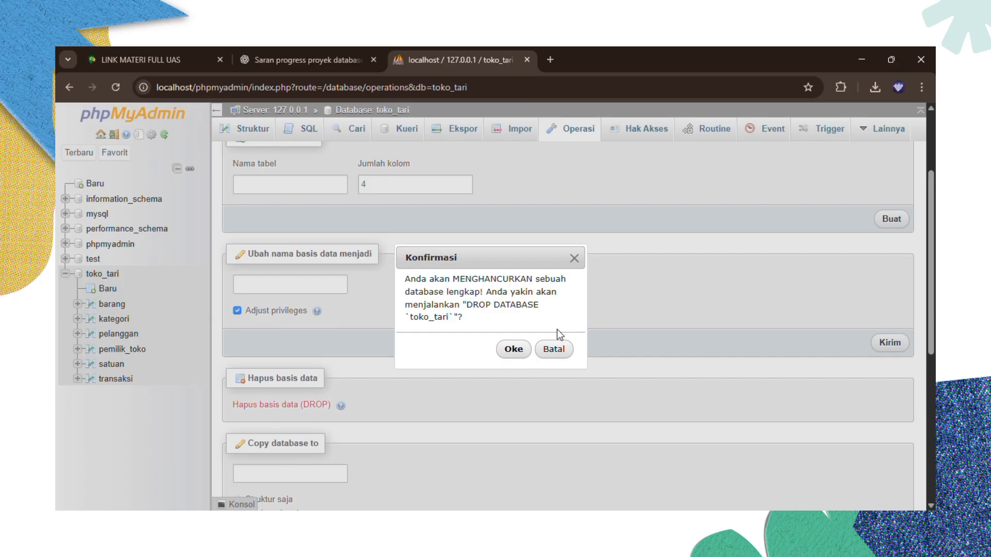
click(521, 353)
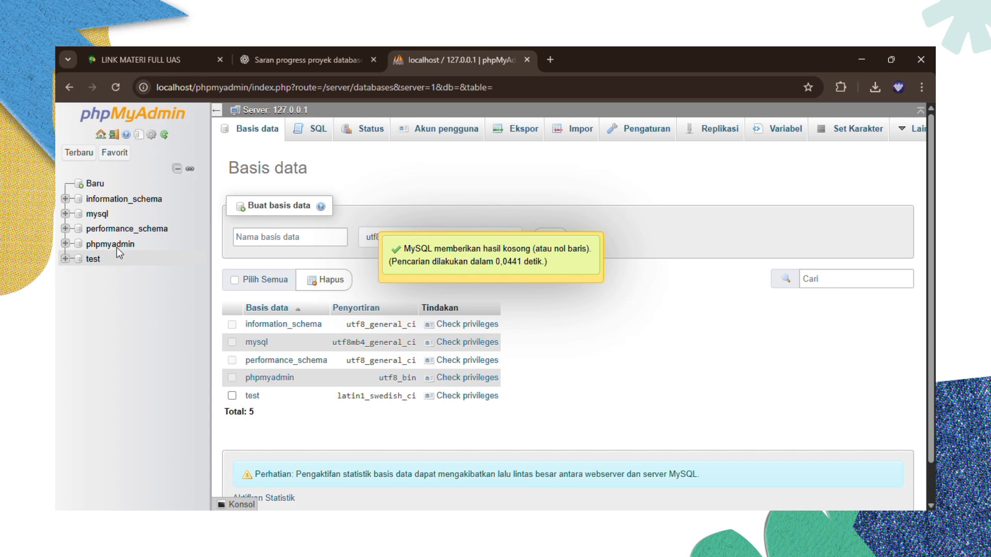
- Create a new database named toko_tari with the default utf8mb4_general_ci collation
click(96, 185)
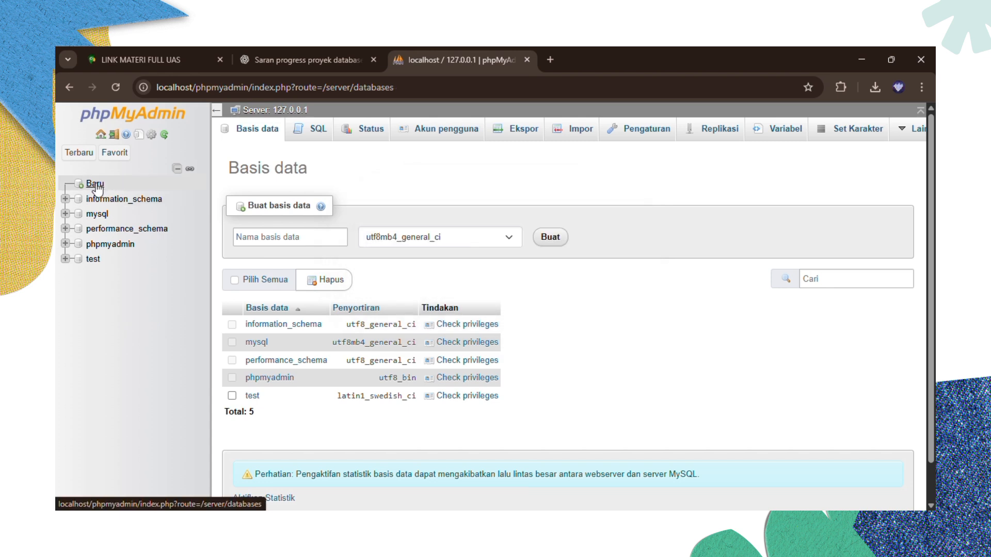
click(96, 185)
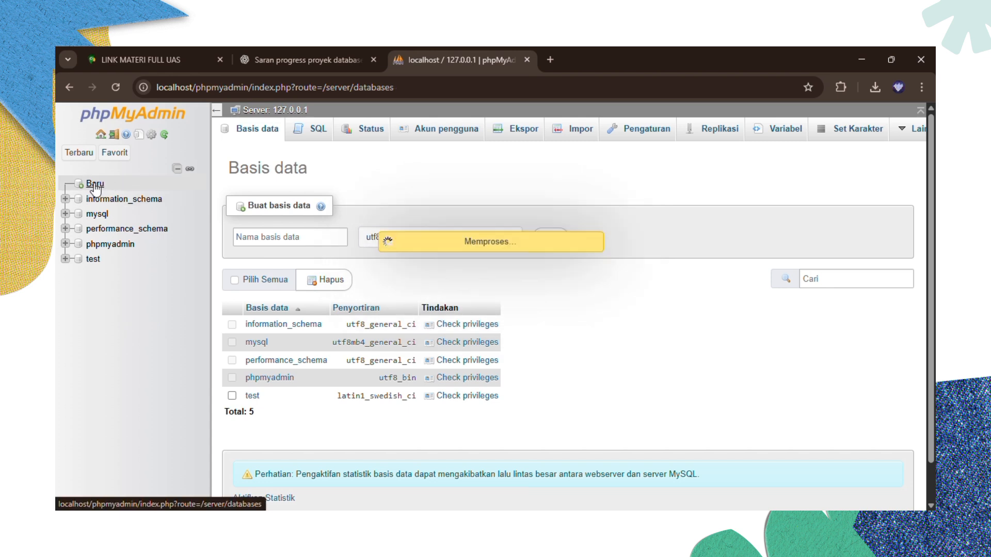
click(253, 235)
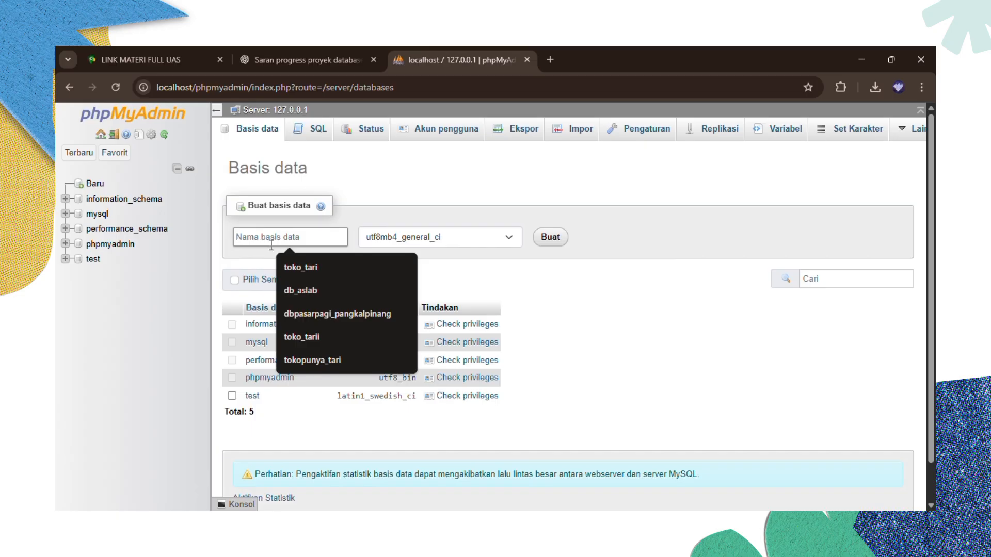
click(292, 263)
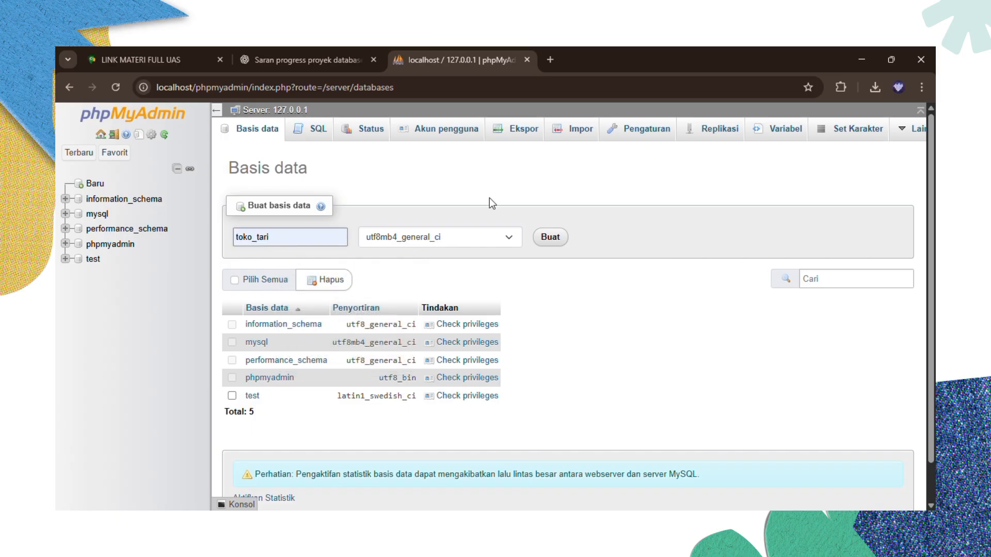
click(542, 237)
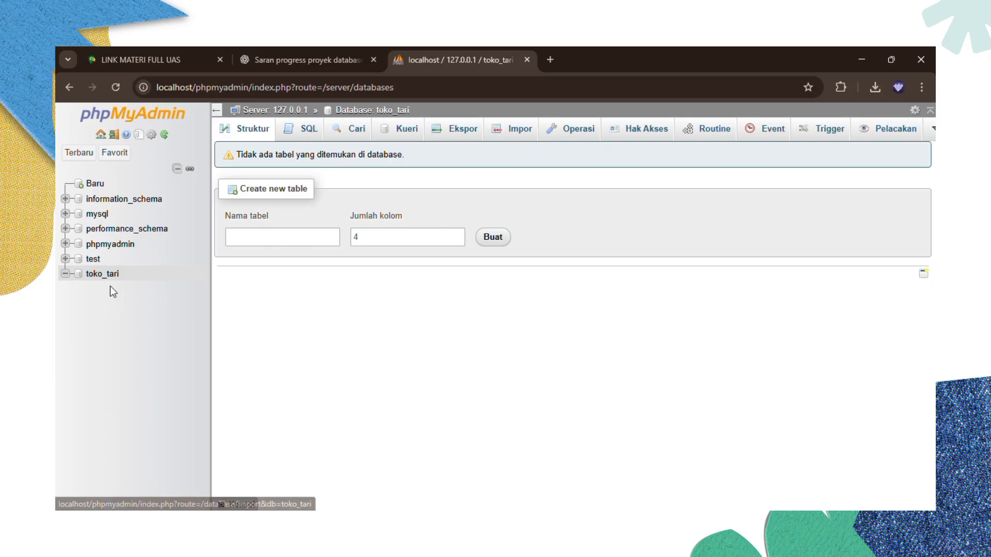
- Import toko_tari.sql from the Downloads folder into the toko_tari database
click(511, 138)
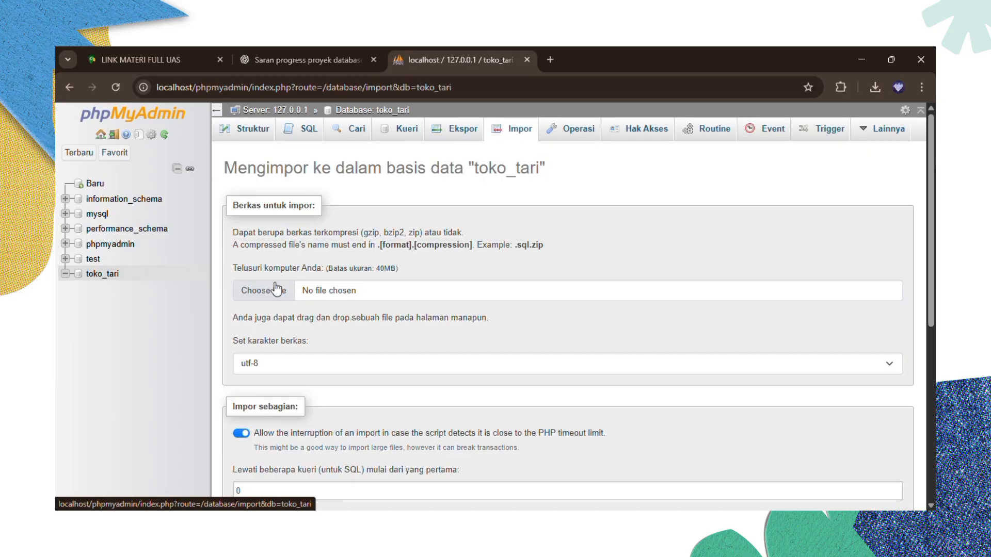
click(271, 288)
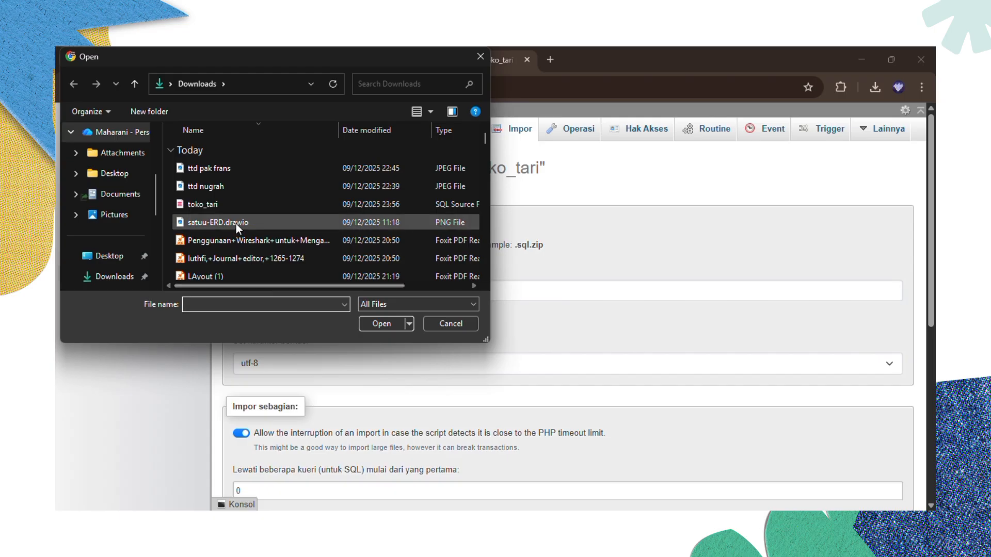
click(233, 205)
click(379, 323)
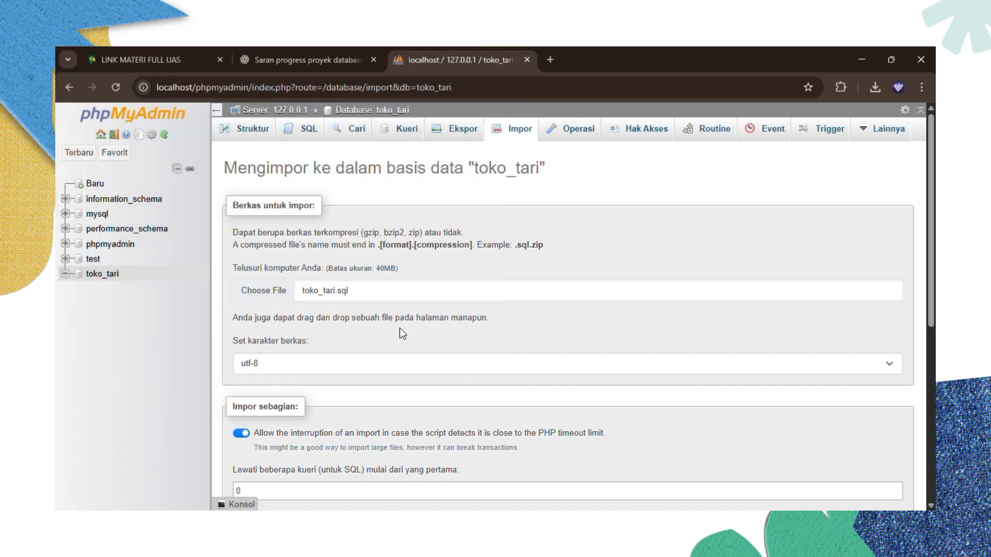
scroll(400, 329, down, 4)
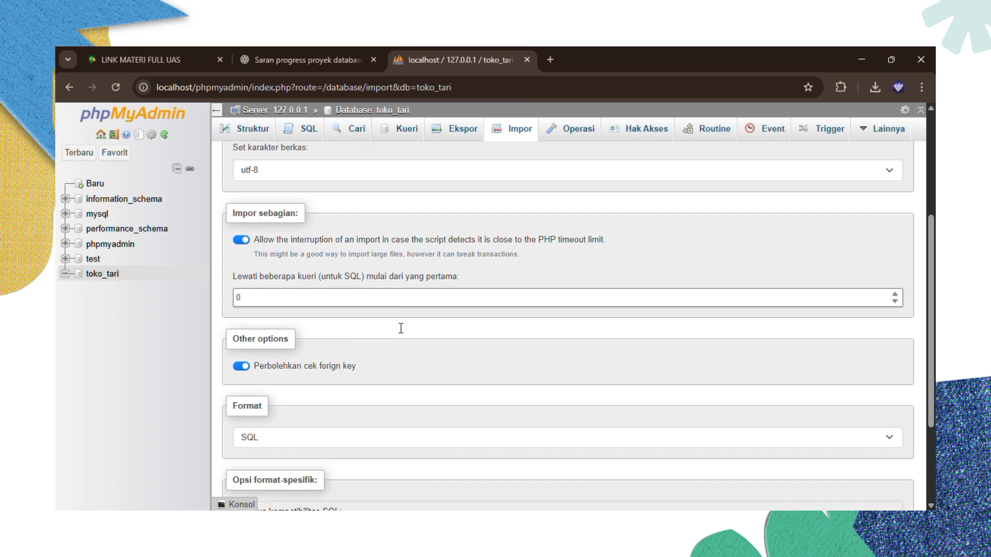
scroll(401, 328, down, 3)
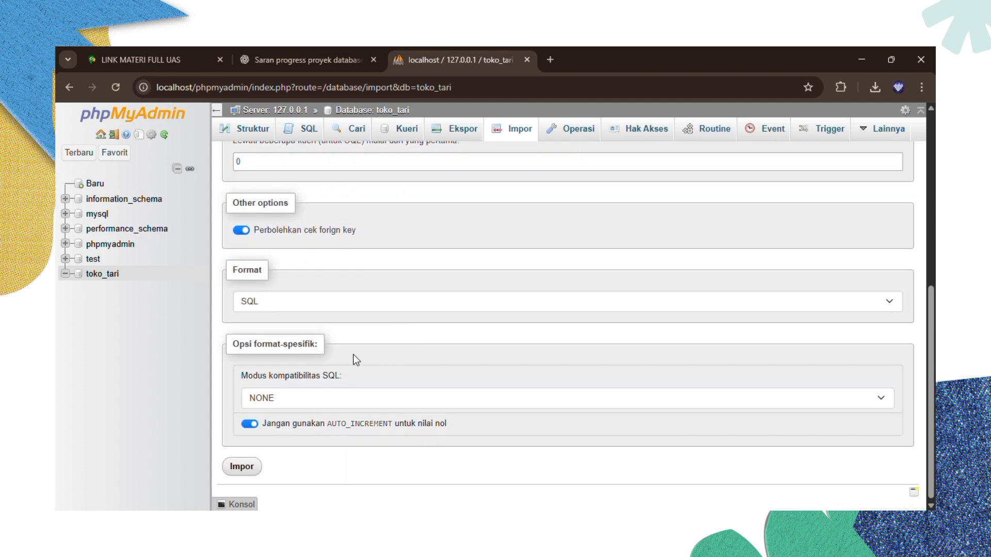
click(240, 470)
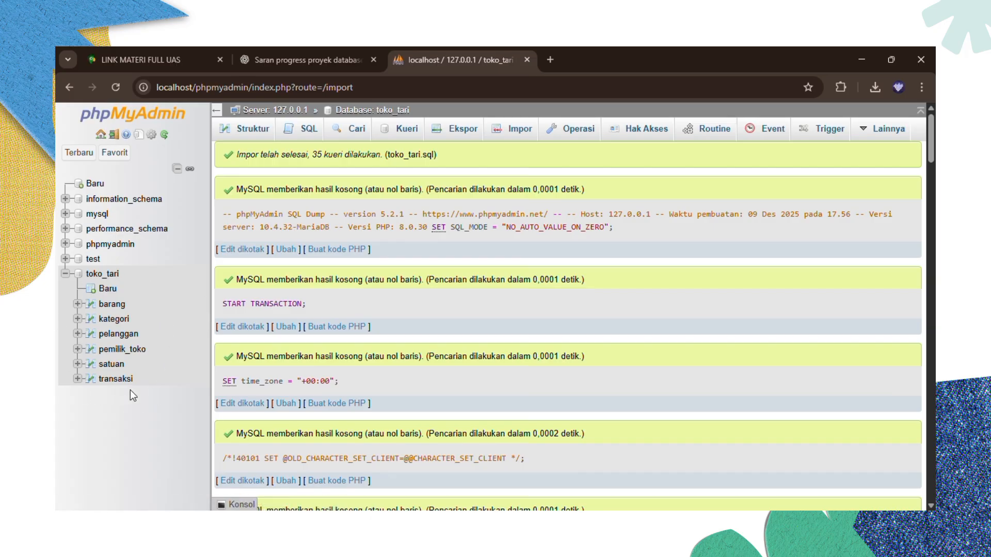
- Review the import result of 35 executed queries and open the restored barang table
scroll(310, 335, down, 5)
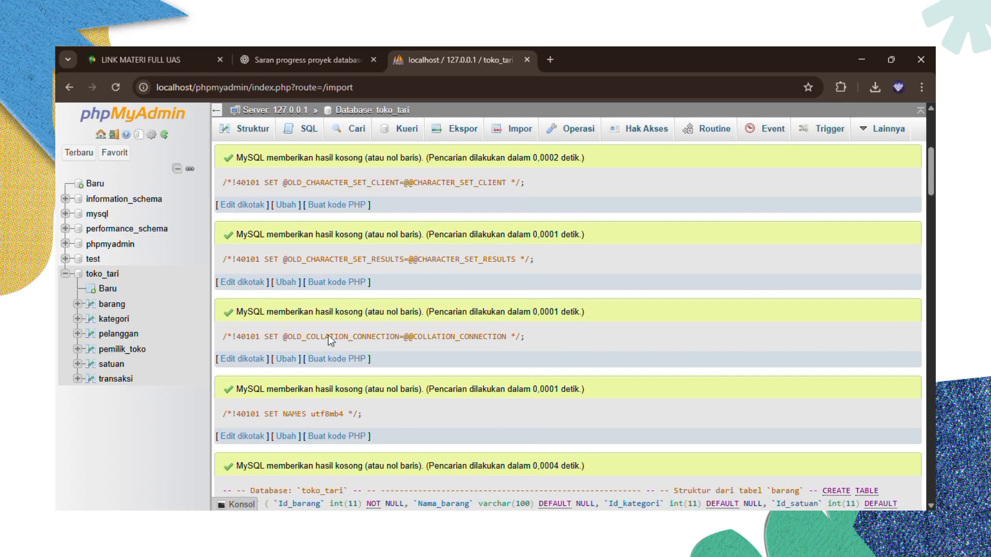
scroll(331, 340, down, 15)
scroll(330, 341, up, 18)
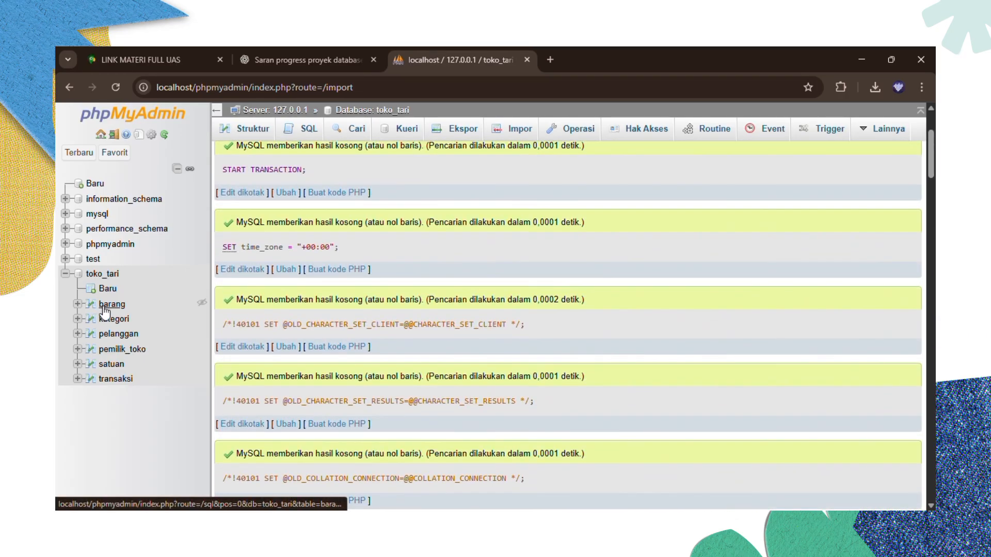
click(105, 309)
- Browse the restored rows of the barang, kategori and pelanggan tables
scroll(341, 353, down, 2)
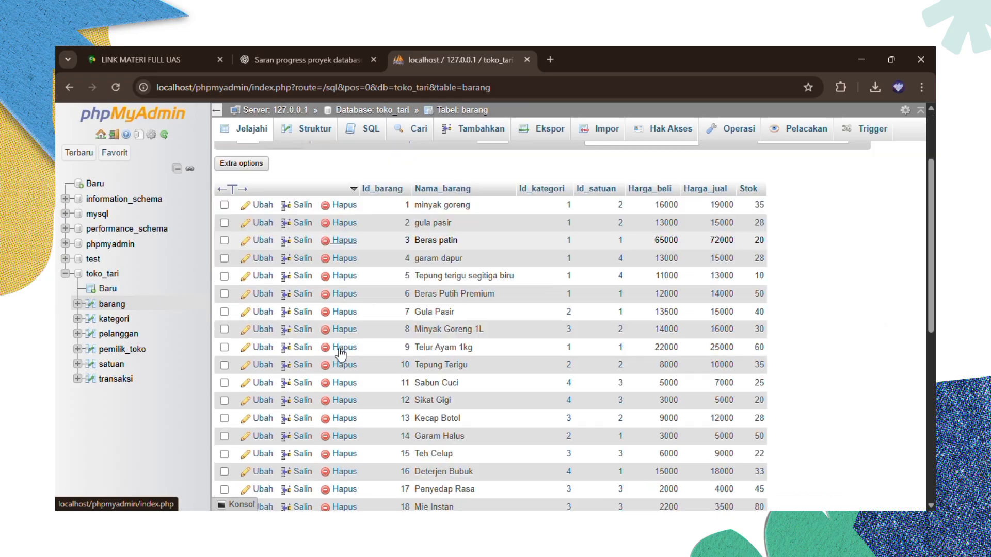
scroll(340, 355, down, 5)
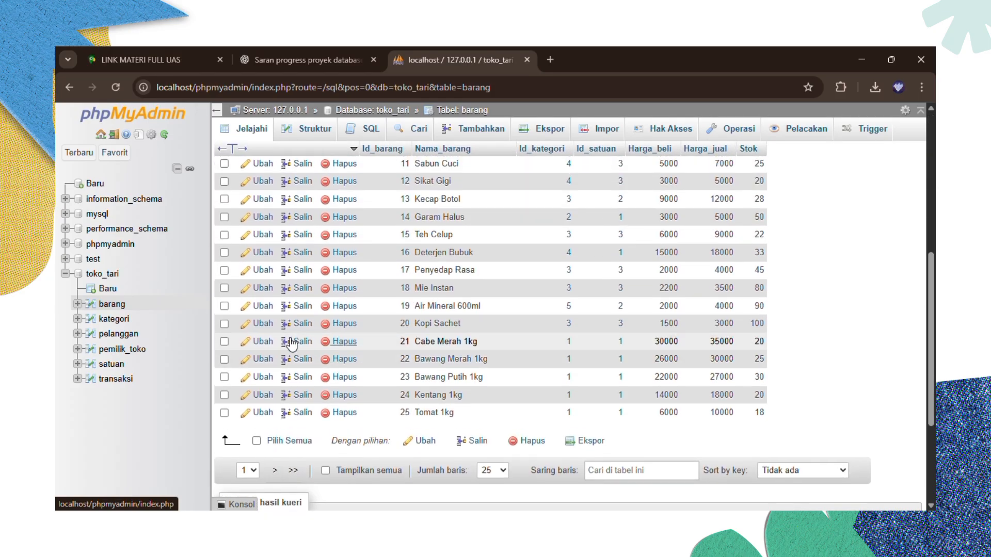
click(124, 319)
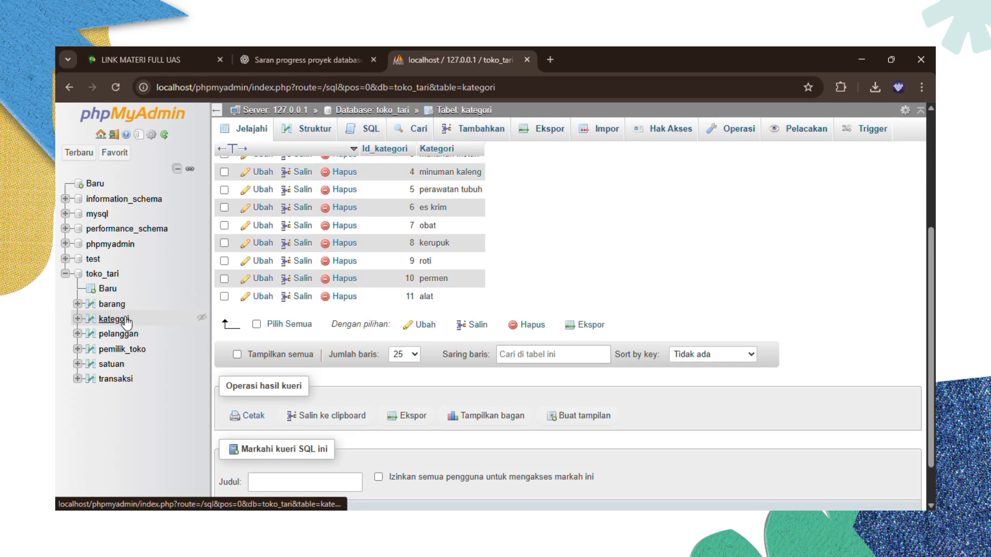
scroll(305, 347, down, 1)
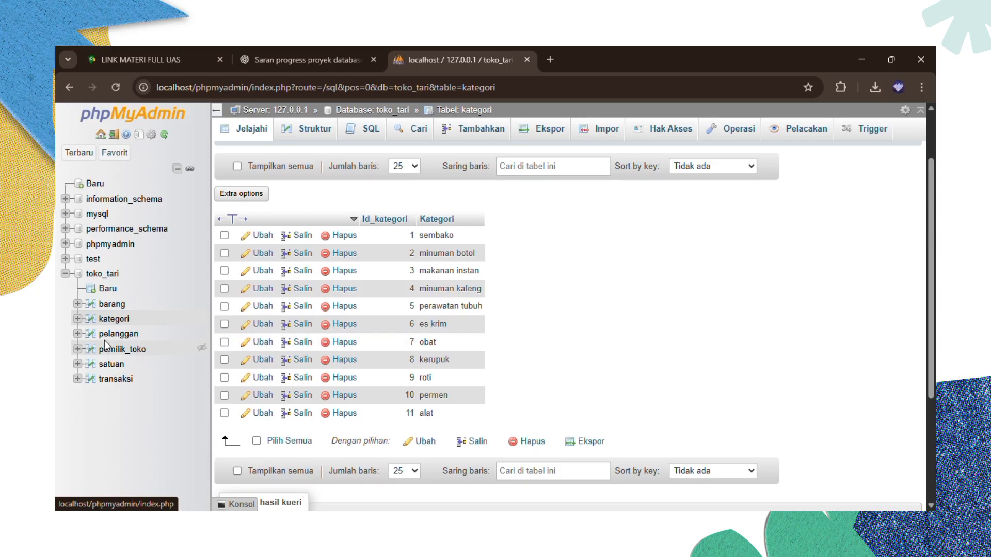
click(121, 336)
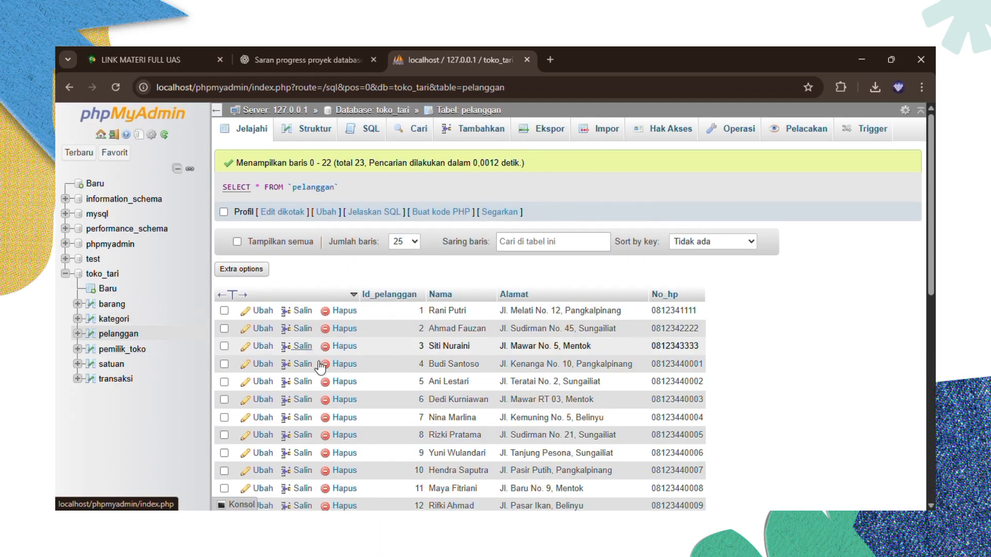
scroll(331, 374, down, 4)
scroll(331, 372, down, 2)
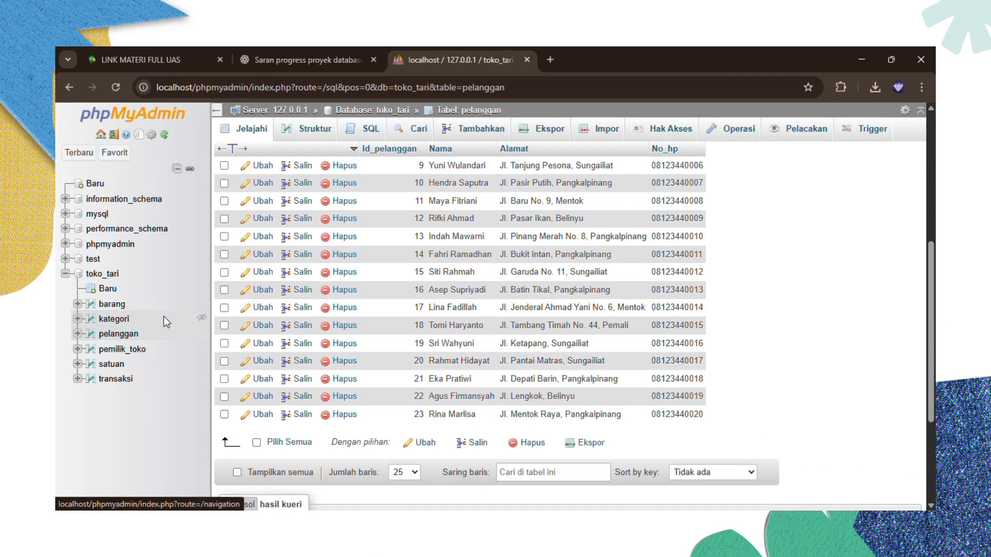
- Browse the restored pemilik_toko, satuan and transaksi tables, including transaksi's 11 rows
click(118, 351)
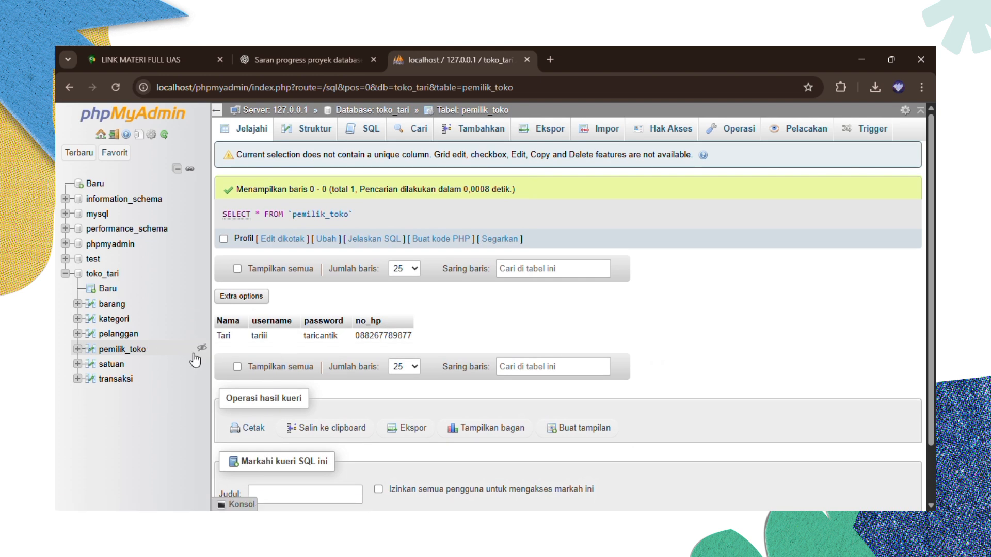
click(116, 367)
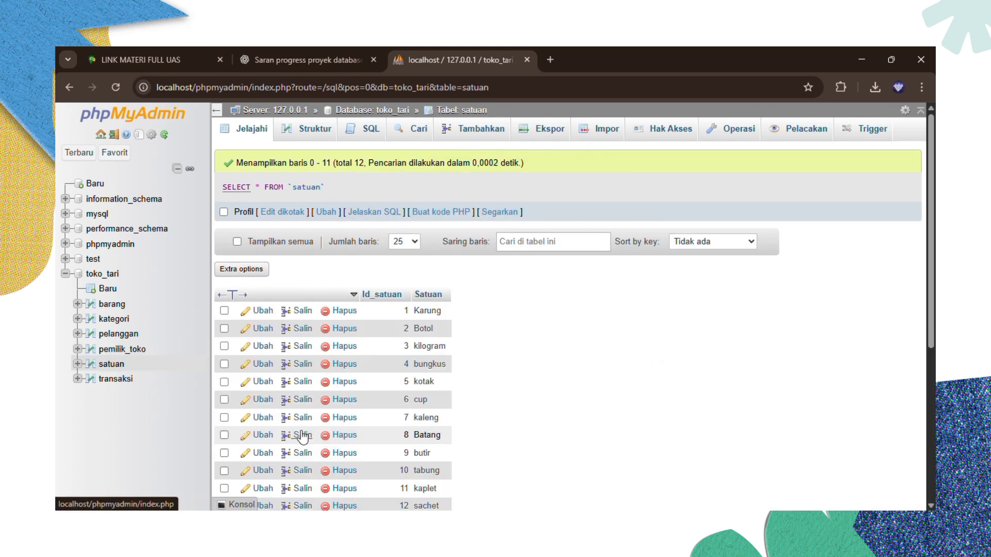
scroll(303, 436, down, 2)
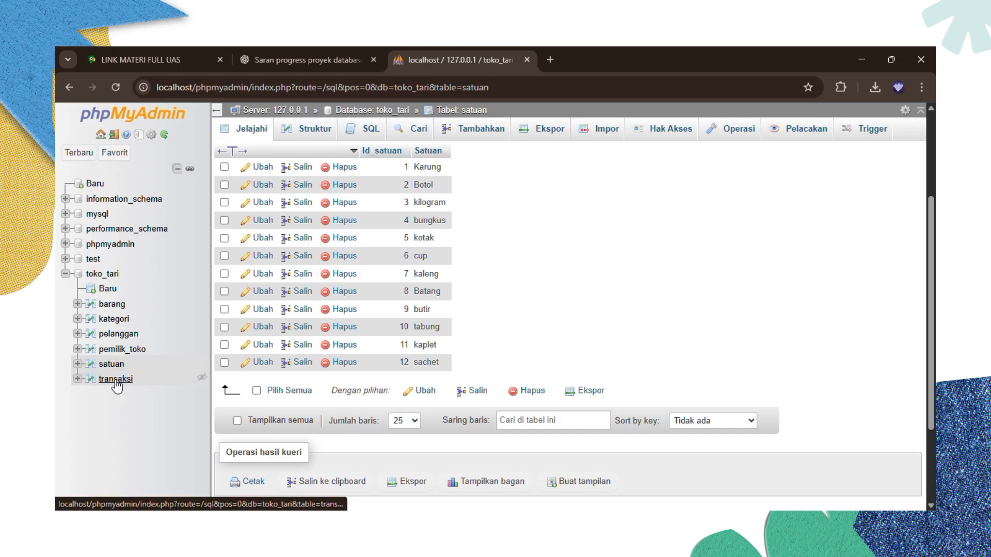
click(116, 379)
scroll(370, 389, down, 4)
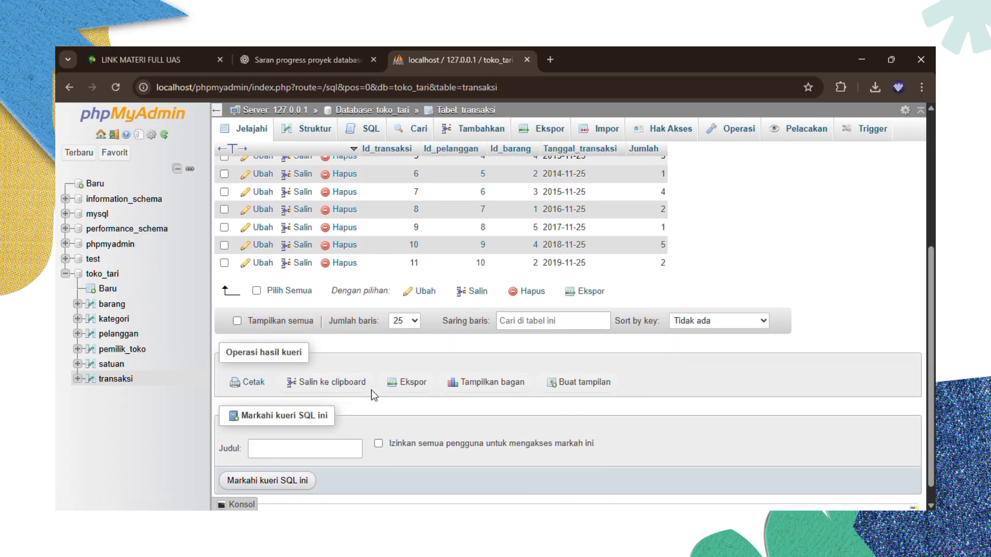
scroll(371, 389, up, 2)
scroll(370, 389, up, 1)
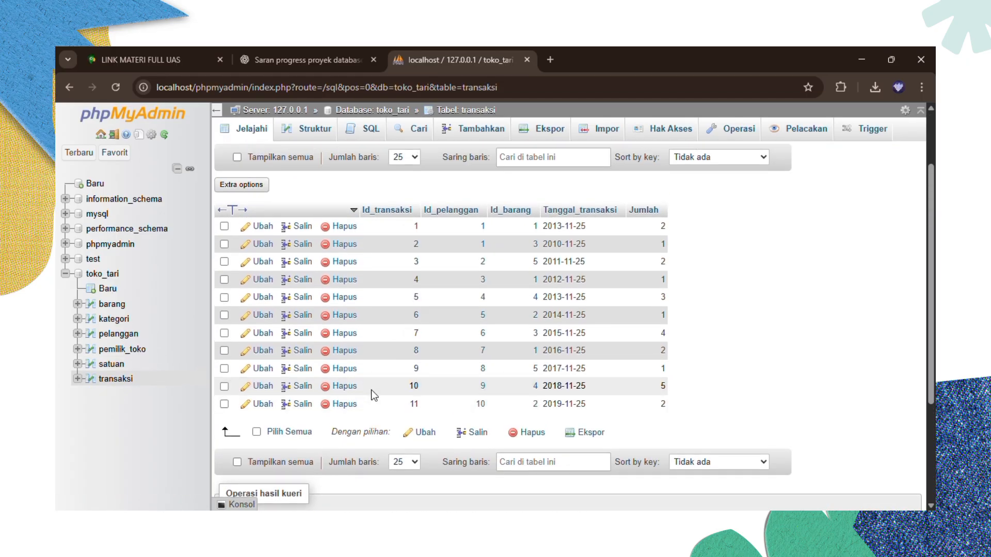